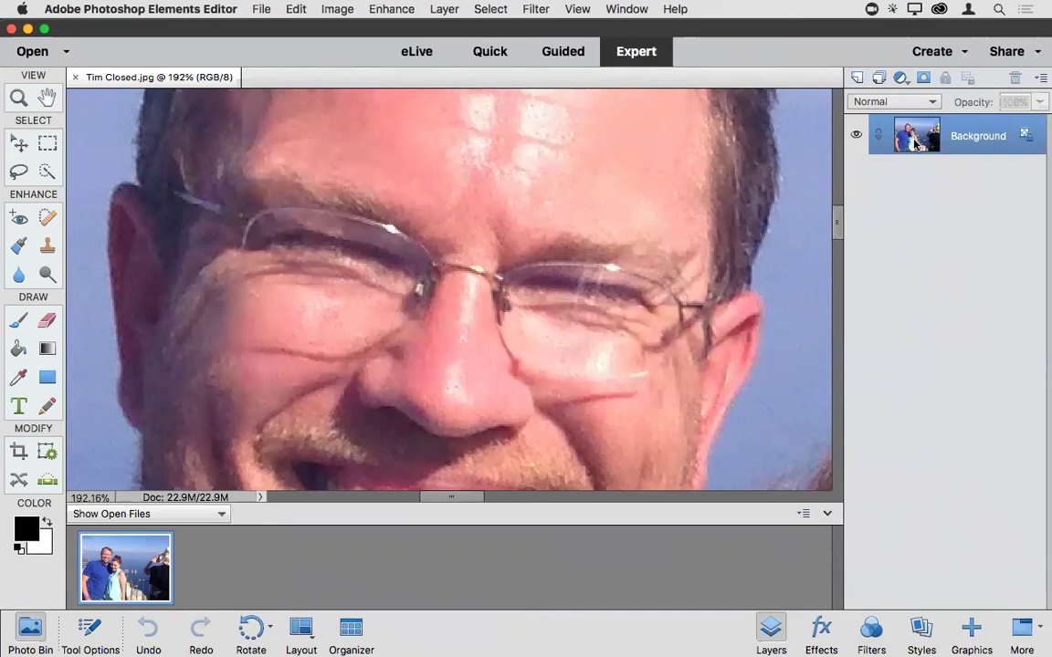
# Duplicate the Background layer of Tim Closed.jpg into a Background copy layer.
pyautogui.moveTo(917, 135); pyautogui.dragTo(856, 78)
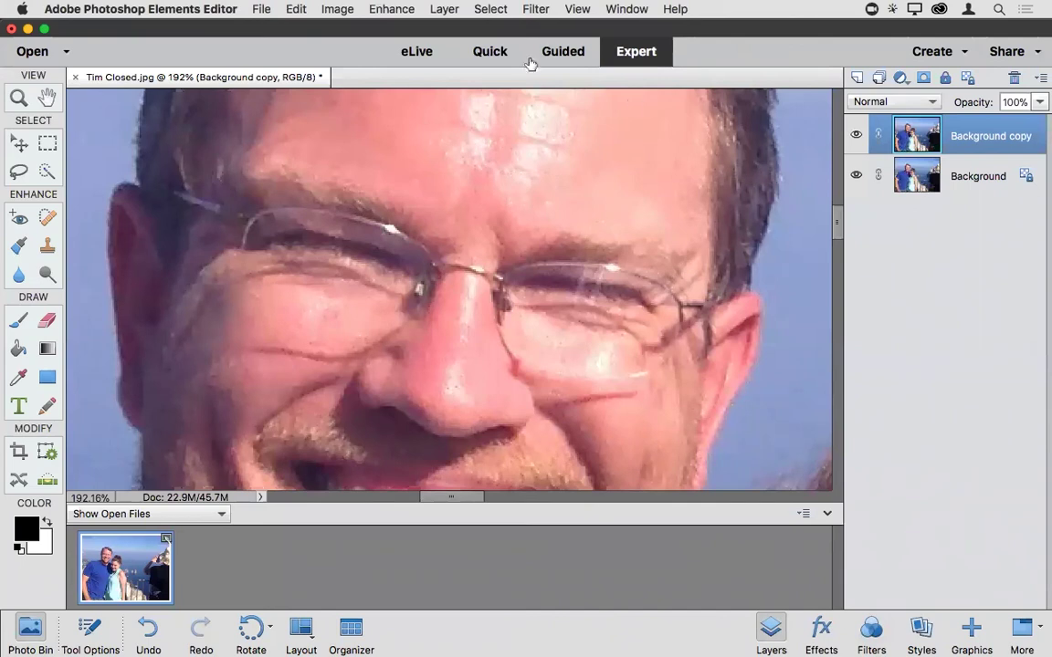
pyautogui.click(393, 10)
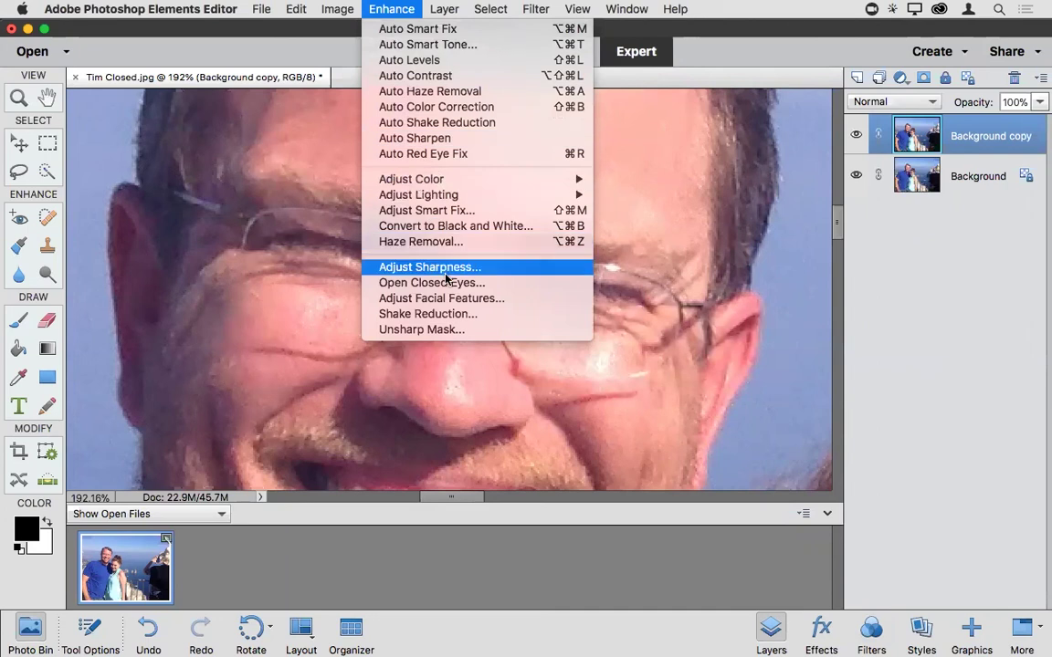
# Start Open Closed Eyes and zoom the preview to 200%, panned onto the man's eyes.
pyautogui.click(508, 289)
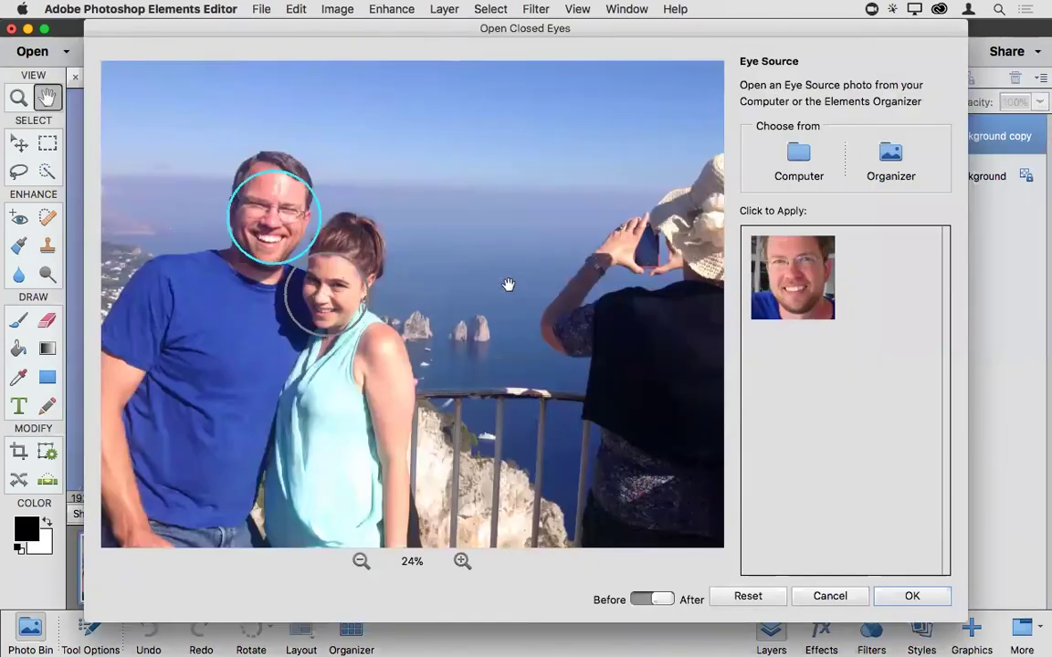
pyautogui.click(461, 562)
pyautogui.click(461, 562)
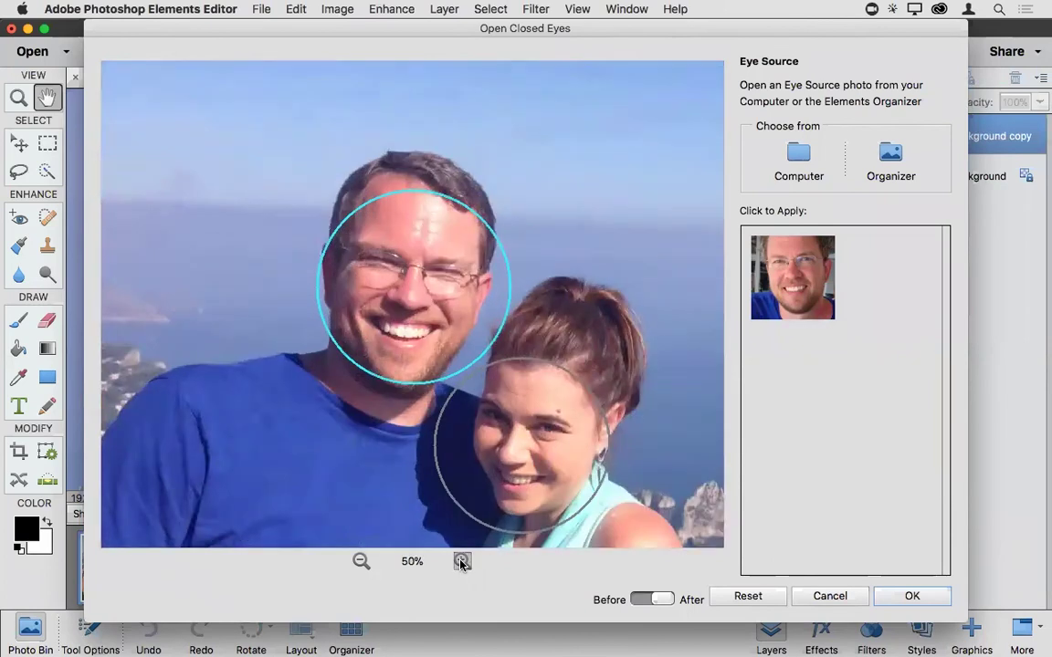
pyautogui.click(461, 562)
pyautogui.click(461, 562)
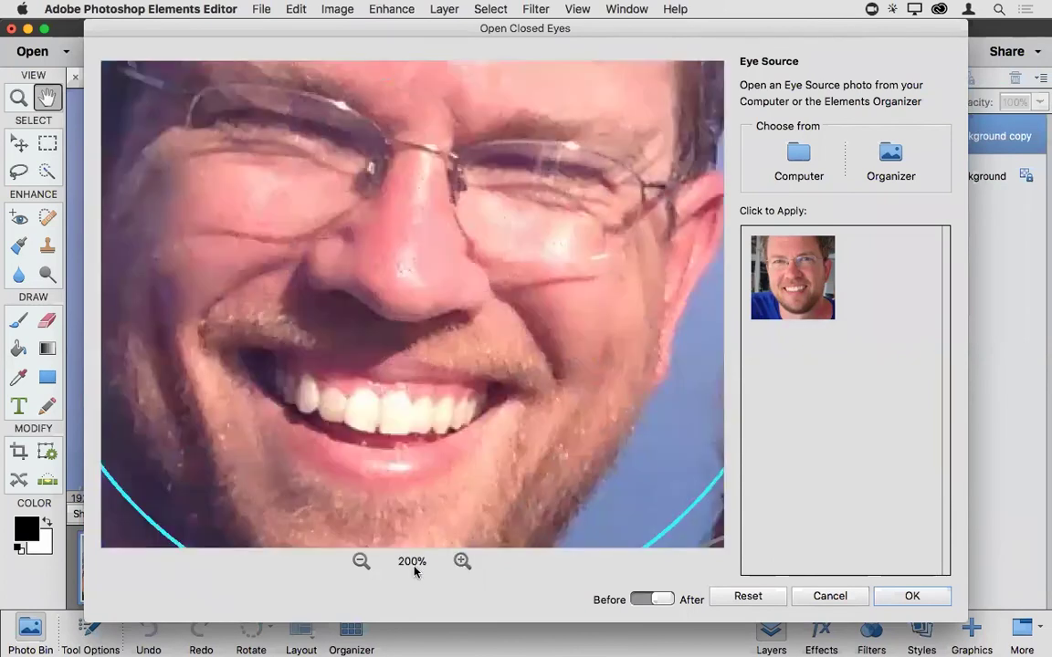
pyautogui.click(361, 562)
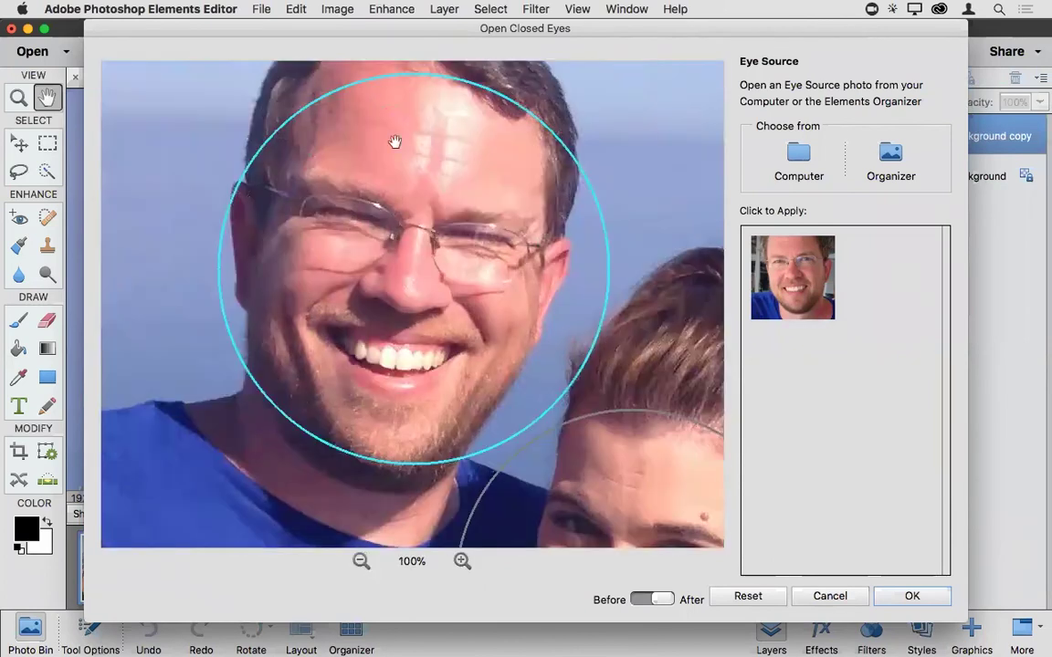
pyautogui.click(462, 562)
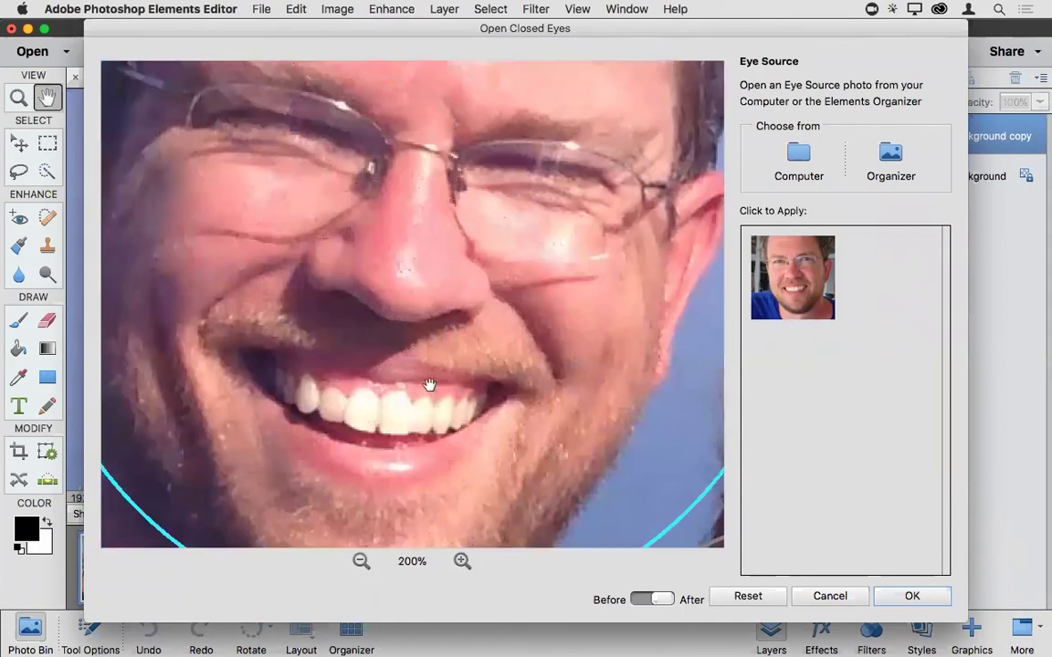
pyautogui.moveTo(392, 357); pyautogui.dragTo(417, 450)
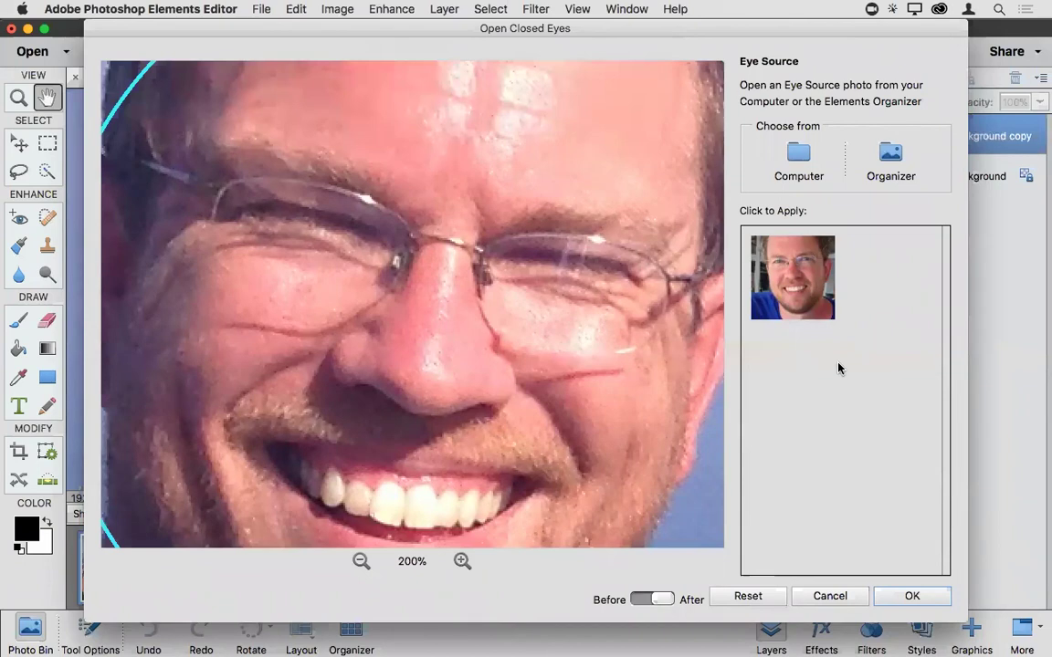
# Remove the default eye source, try the first sample eyes, then apply the third sample's brown eyes.
pyautogui.moveTo(829, 305)
pyautogui.click(825, 246)
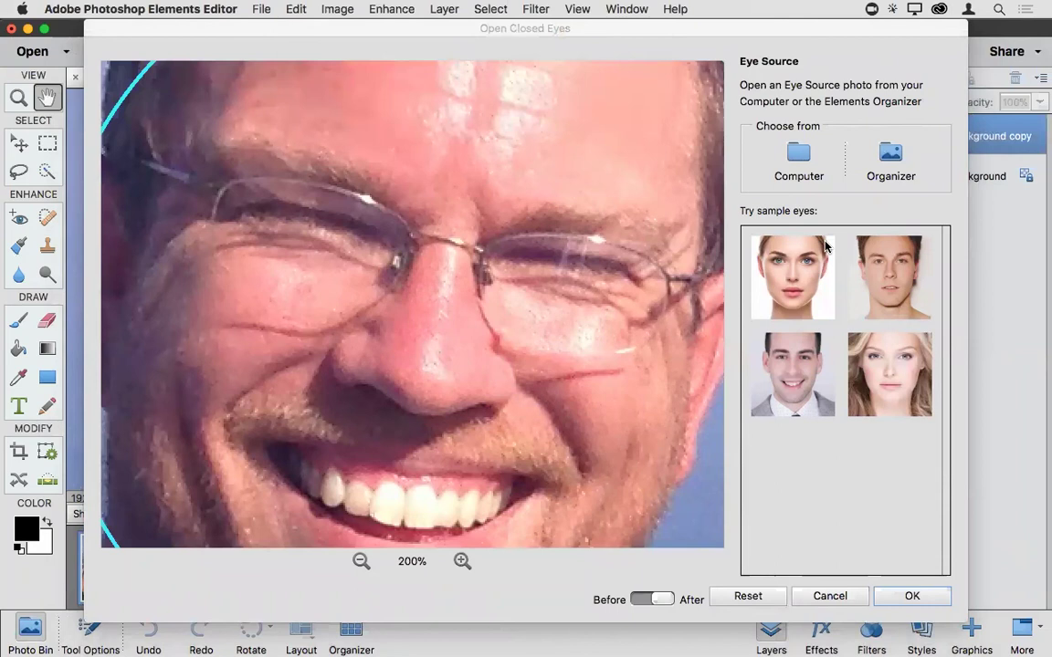
pyautogui.click(793, 281)
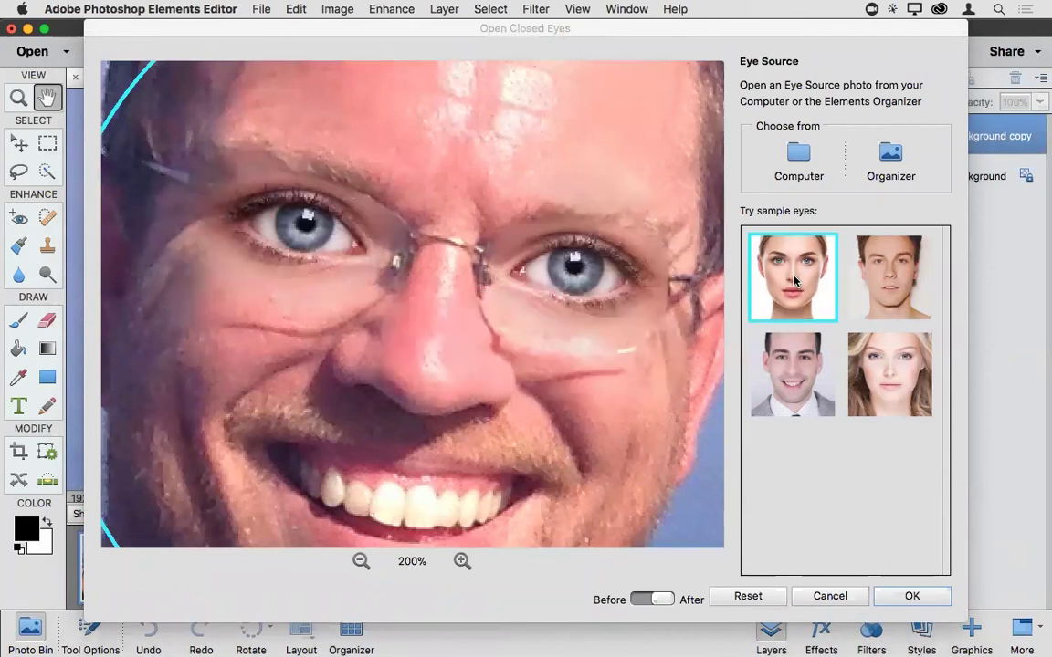
pyautogui.click(783, 373)
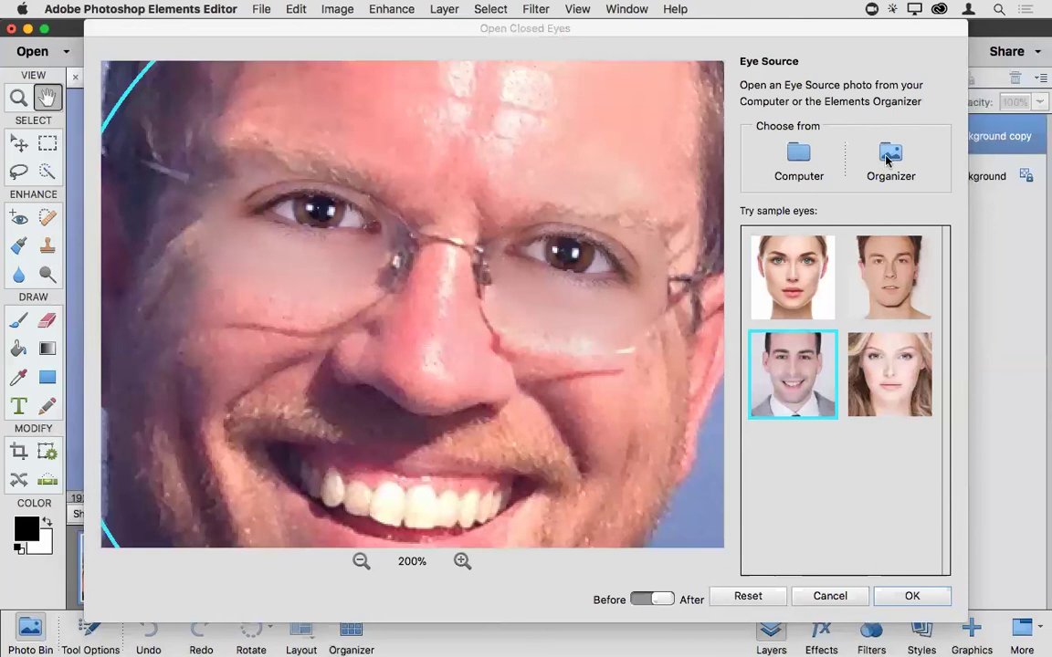
# Load three of the man's open-eyes photos from the computer as eye sources.
pyautogui.click(797, 155)
pyautogui.scroll(-5, 723, 240)
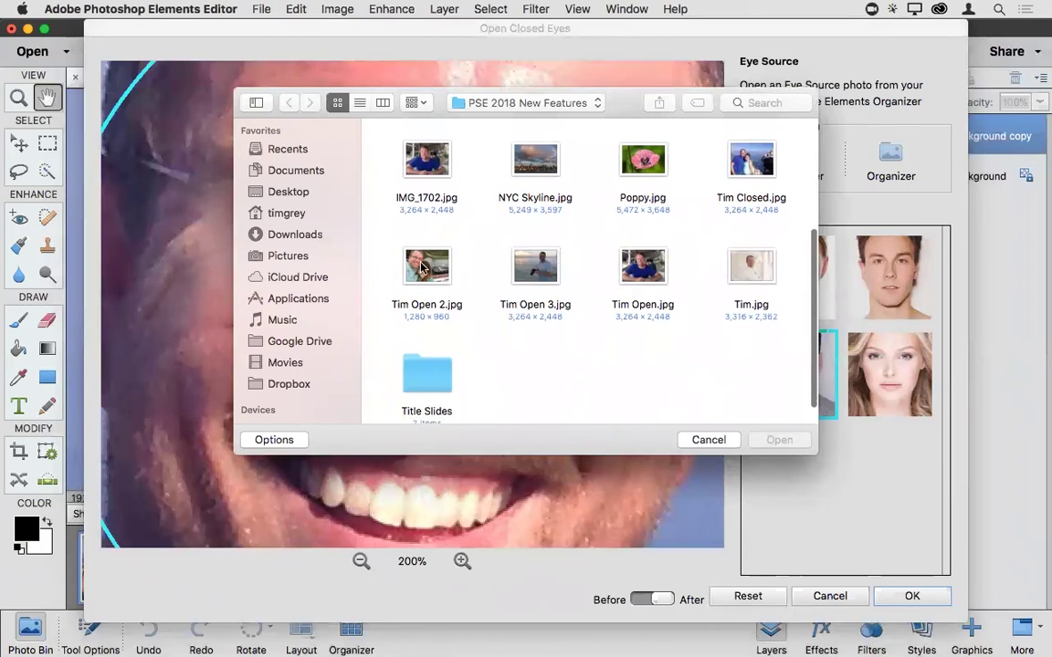
pyautogui.click(422, 266)
pyautogui.keyDown('shift'); pyautogui.click(528, 260); pyautogui.keyUp('shift')
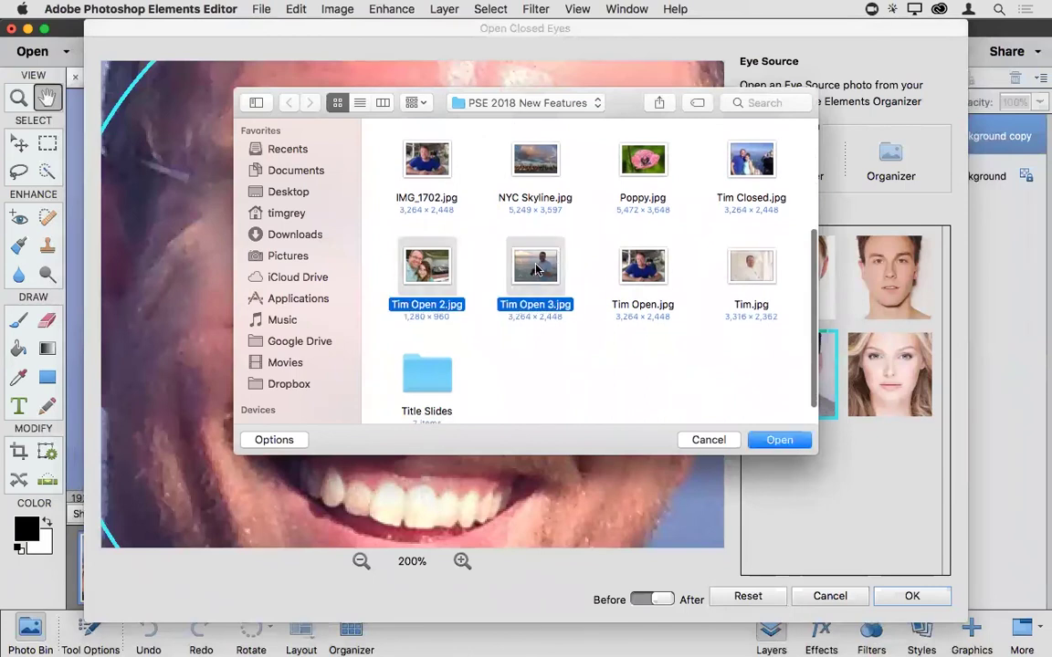
pyautogui.keyDown('shift'); pyautogui.click(643, 266); pyautogui.keyUp('shift')
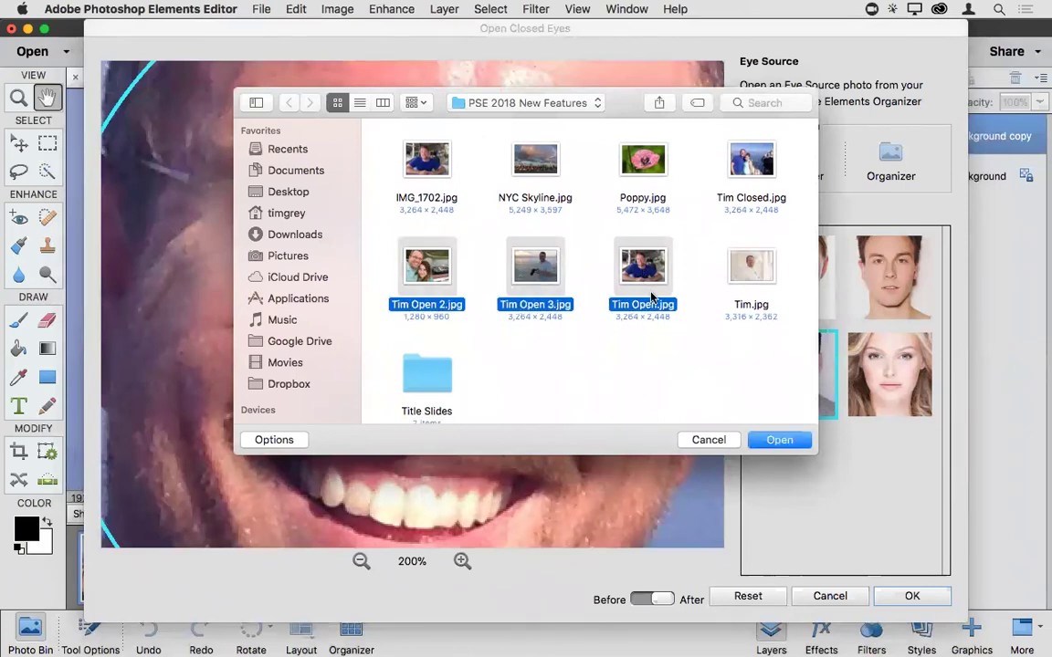
pyautogui.click(778, 440)
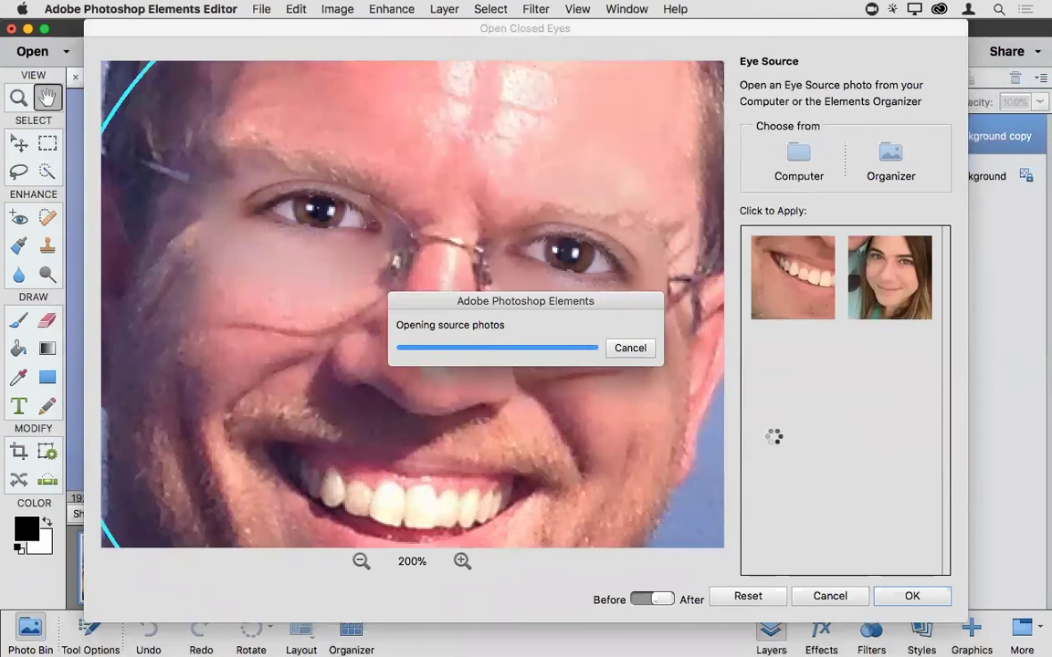
pyautogui.click(669, 249)
# Apply his own blue open eyes from his photo and compare Before/After.
pyautogui.moveTo(779, 411)
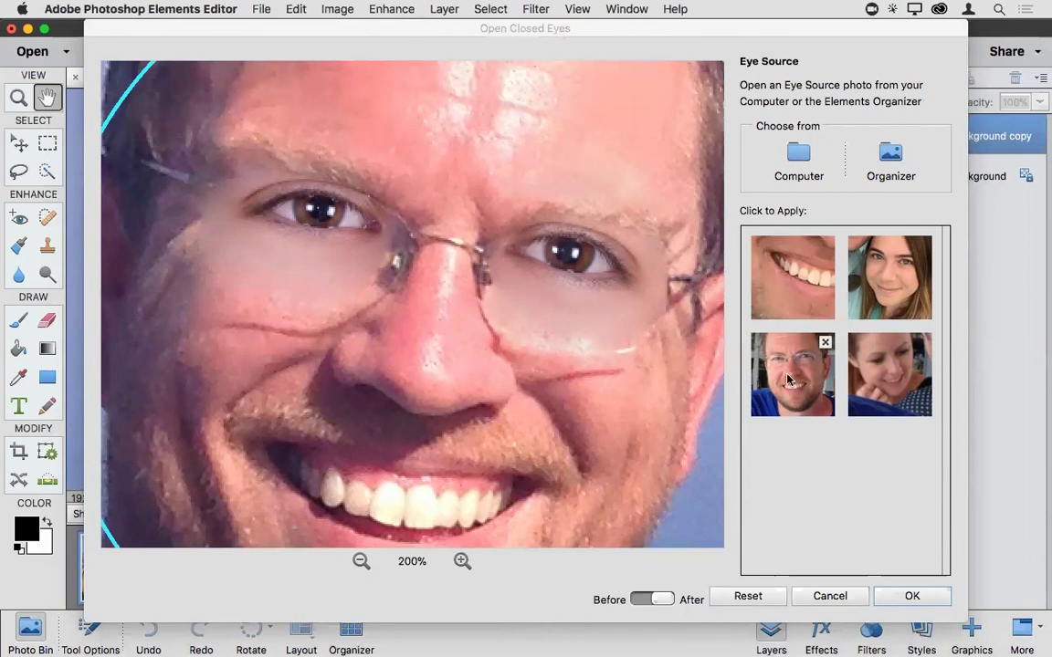
pyautogui.click(790, 380)
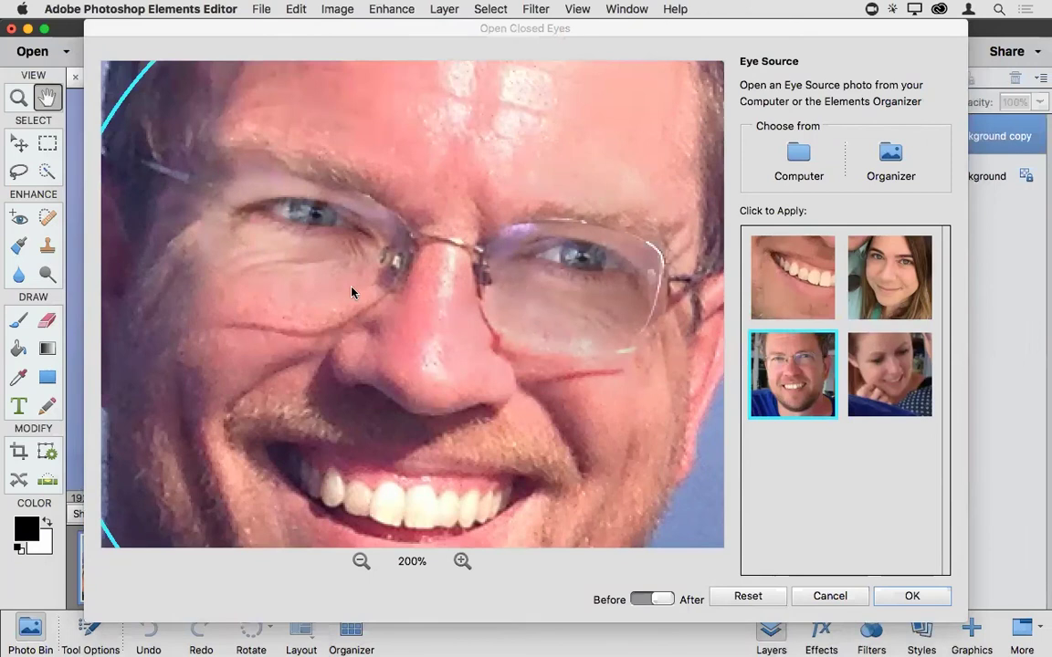
pyautogui.click(645, 599)
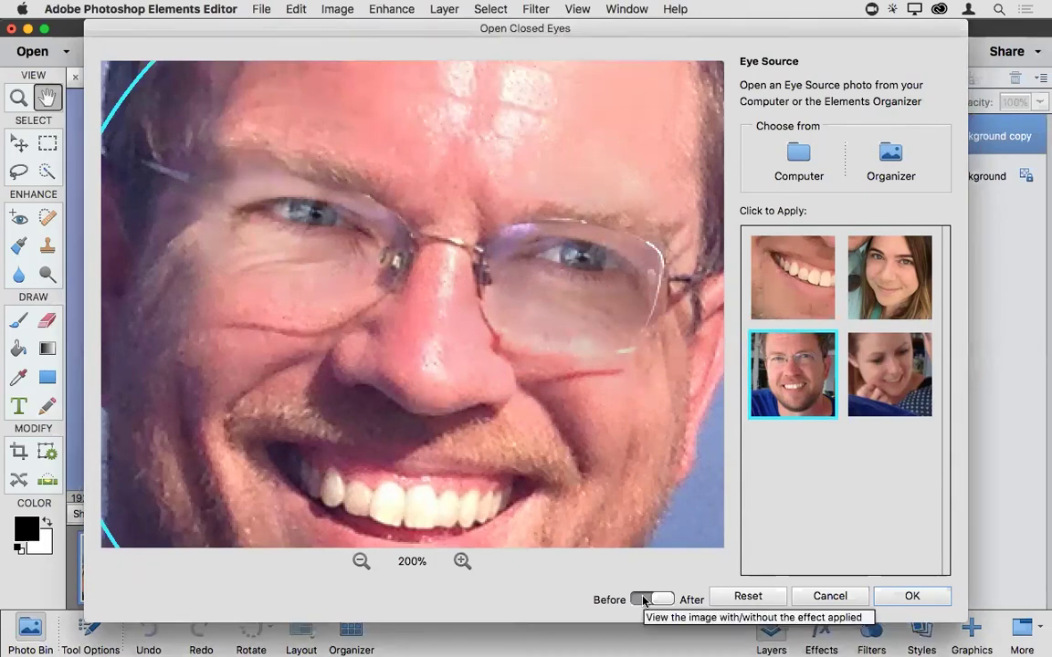
pyautogui.click(645, 599)
pyautogui.click(645, 599)
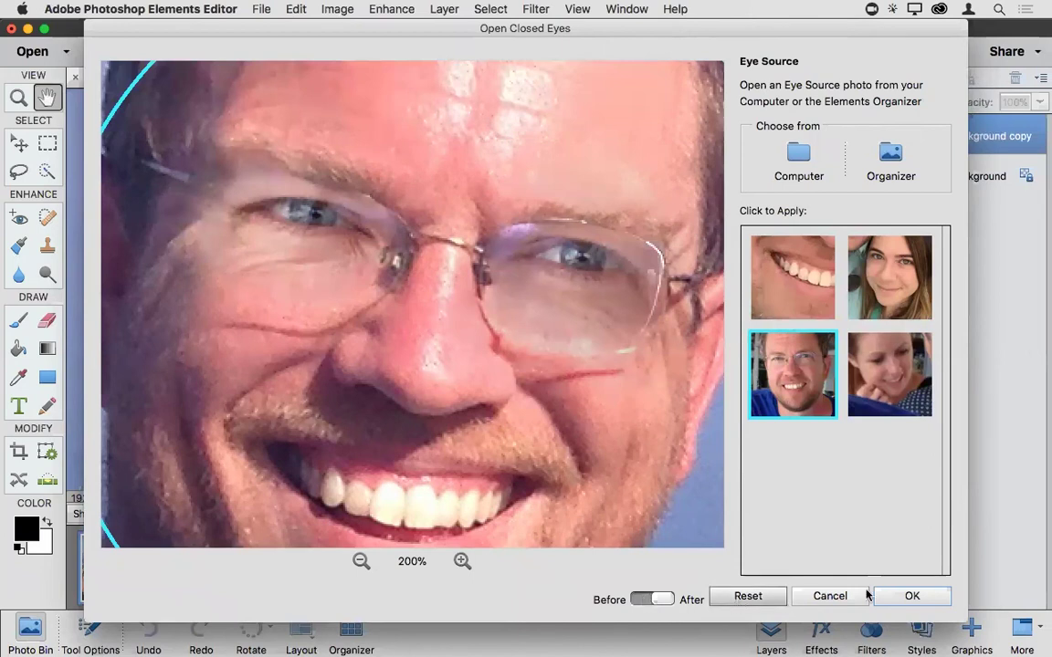
# Apply the open-eyes fix to the Background copy and begin closing Tim Closed.jpg.
pyautogui.click(896, 596)
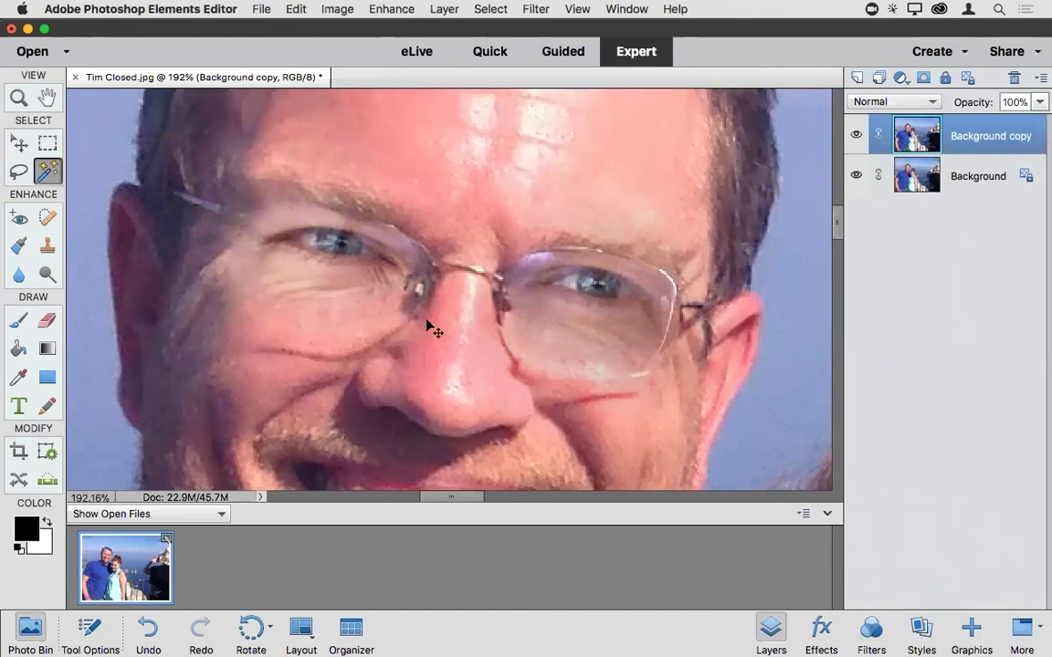
pyautogui.press('super+w')
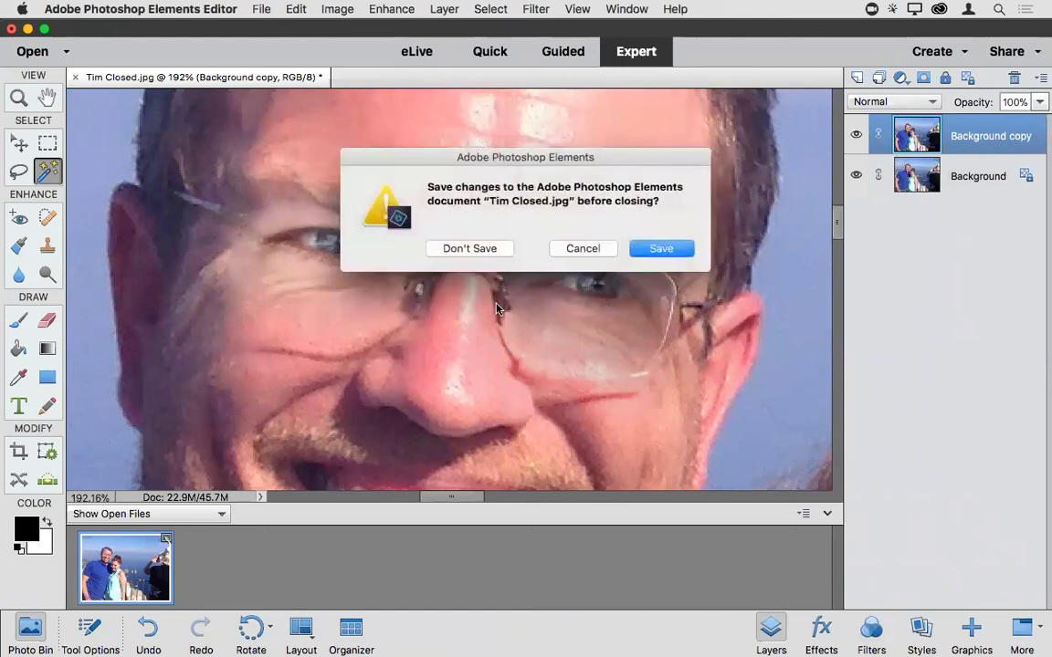
# Close Tim Closed.jpg without saving and open Angel Columns.jpg.
pyautogui.click(473, 247)
pyautogui.press('super+o')
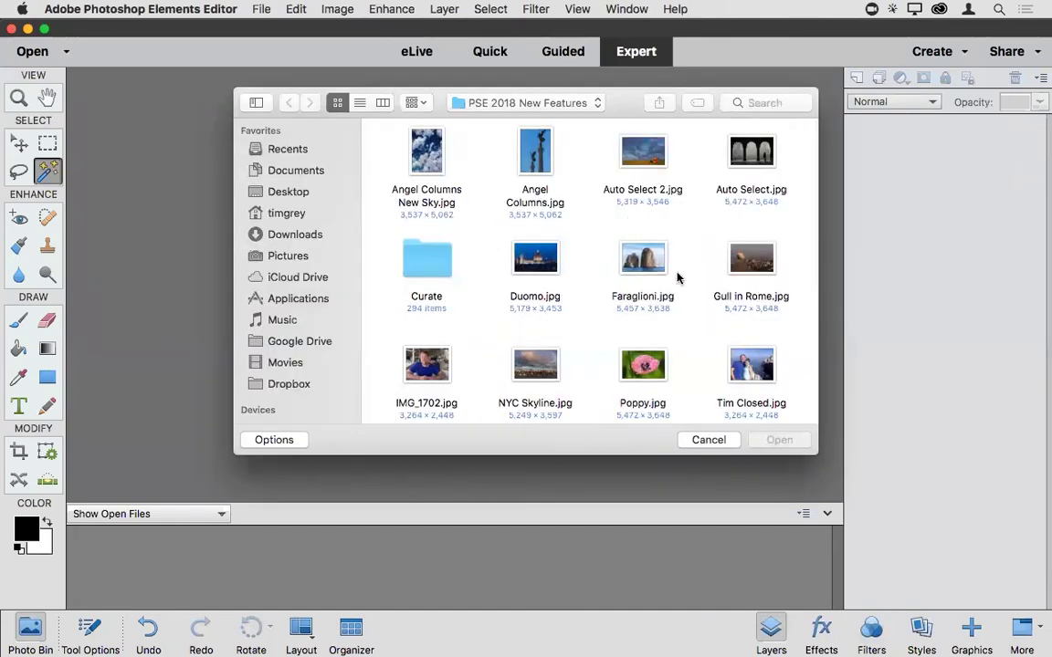
pyautogui.click(487, 142)
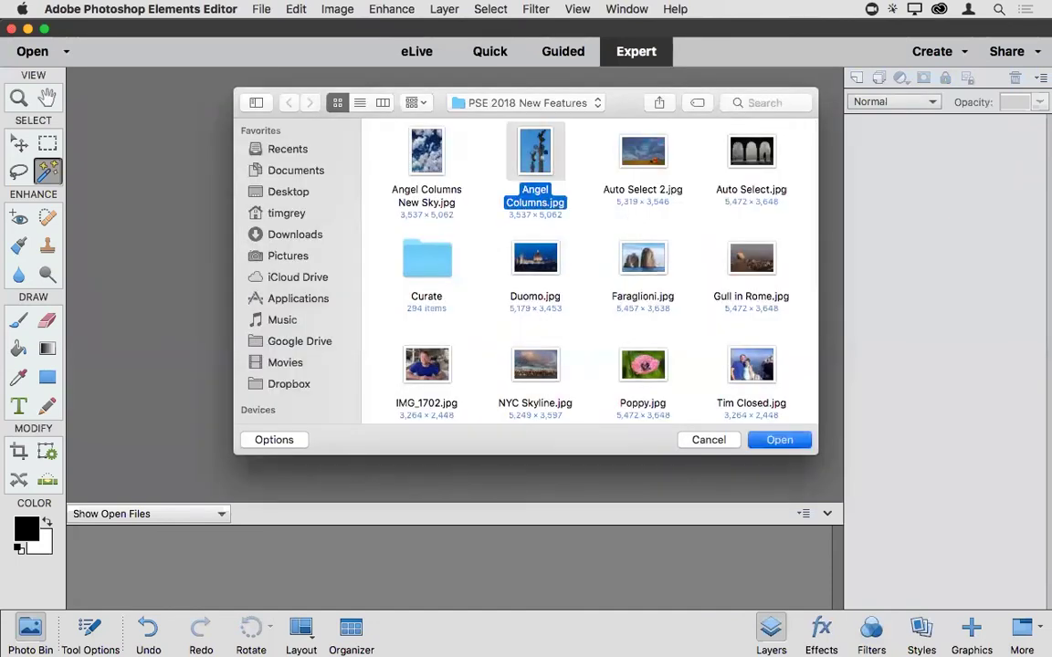
pyautogui.doubleClick(486, 140)
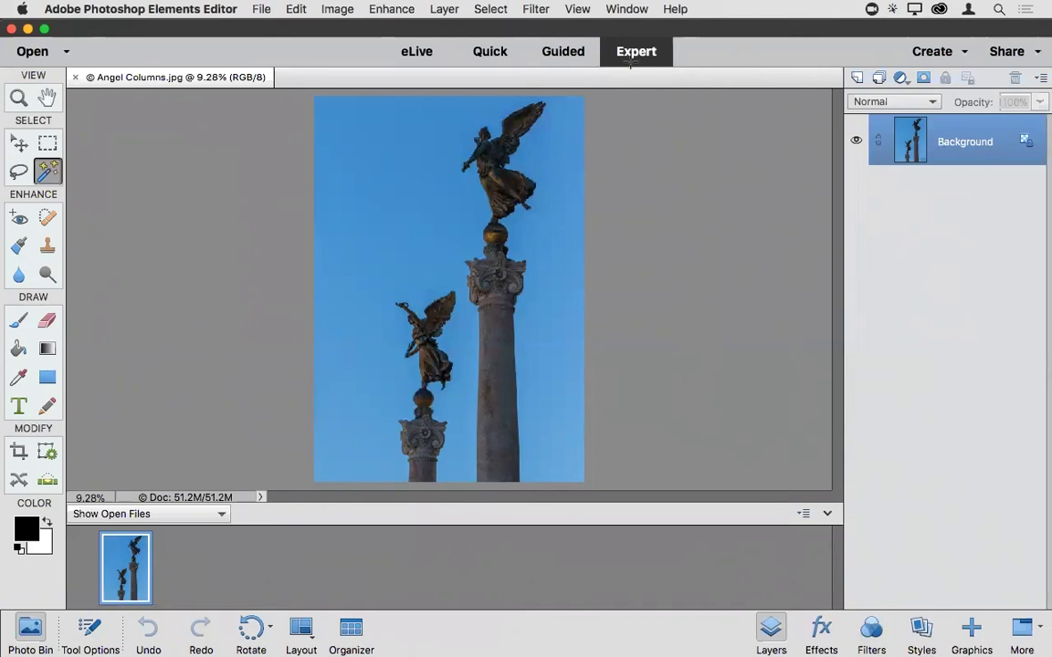
# Launch the Replace Background guided edit from the Guided Special Edits.
pyautogui.click(558, 51)
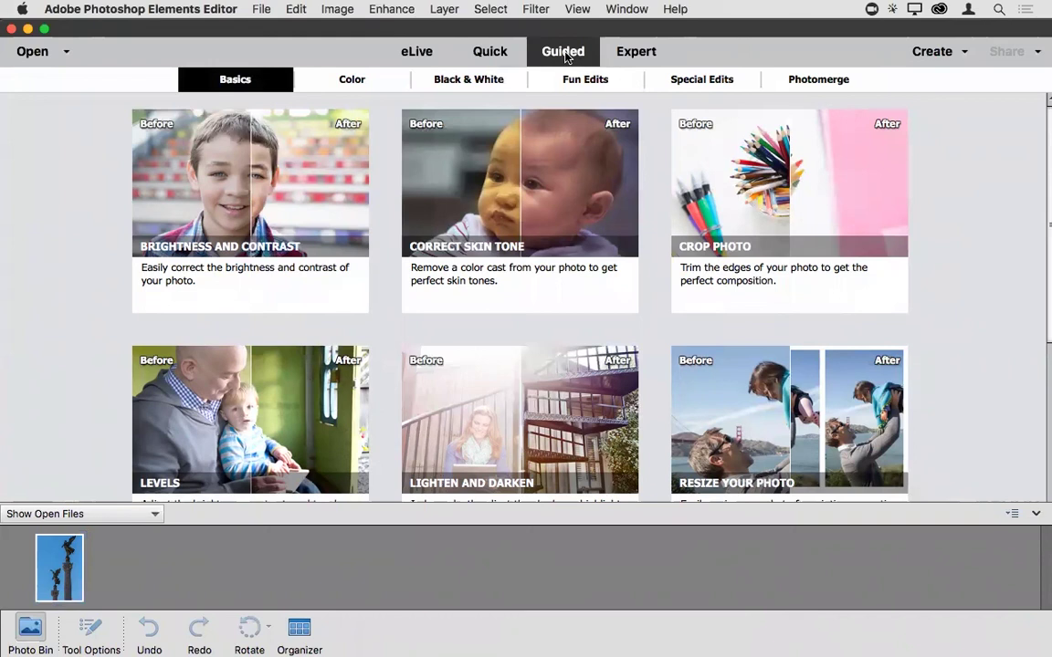
pyautogui.click(701, 82)
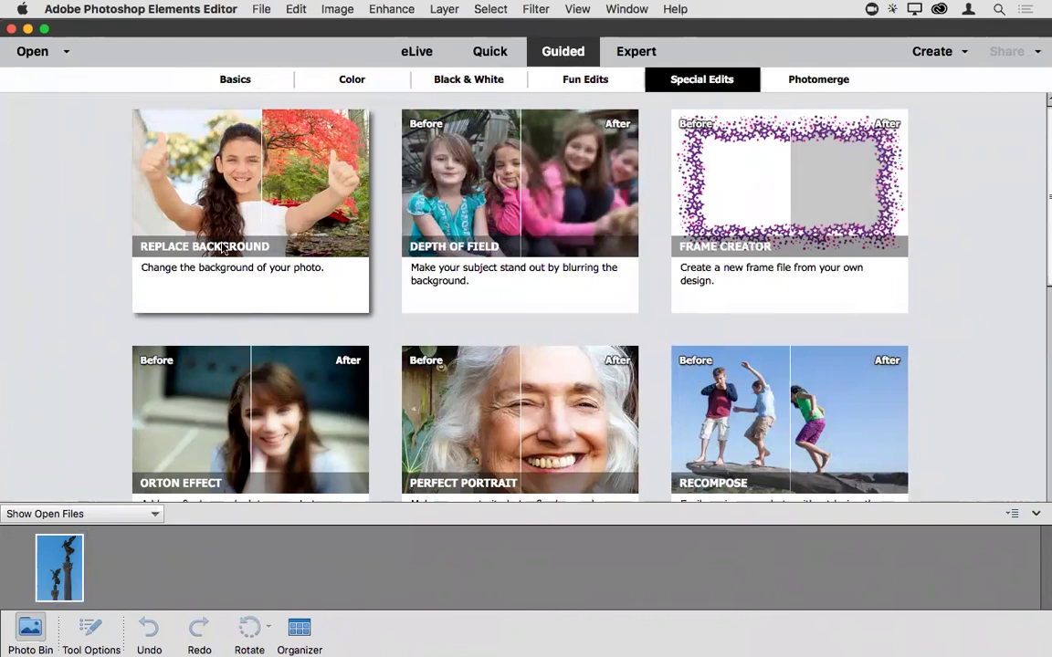
pyautogui.click(248, 177)
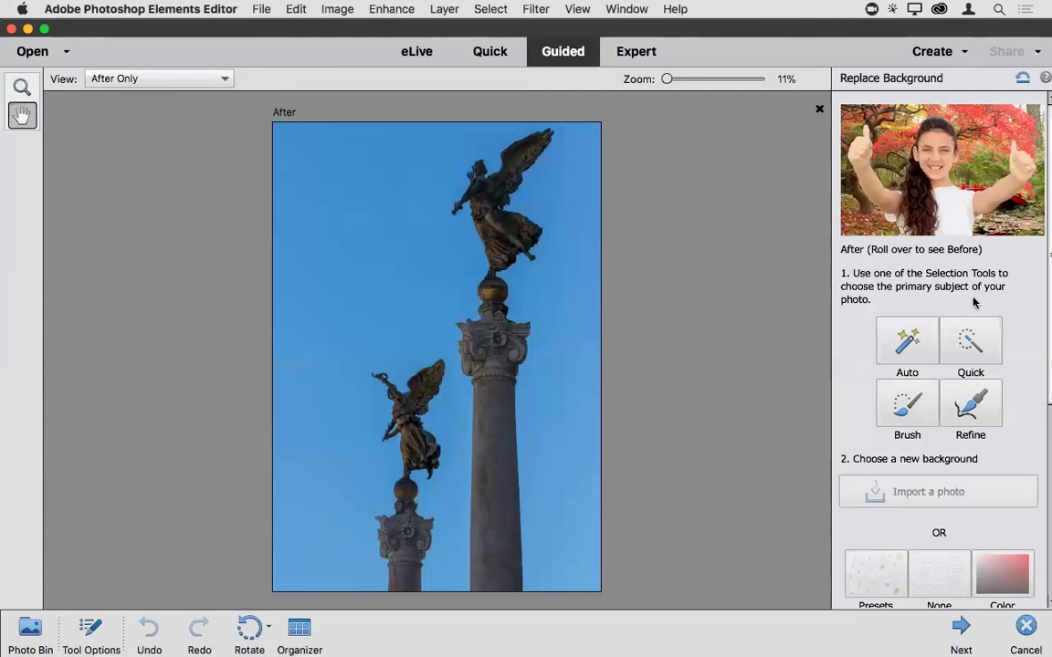
# Select the upper winged statue and its column with a 125 px Quick Selection brush.
pyautogui.click(971, 347)
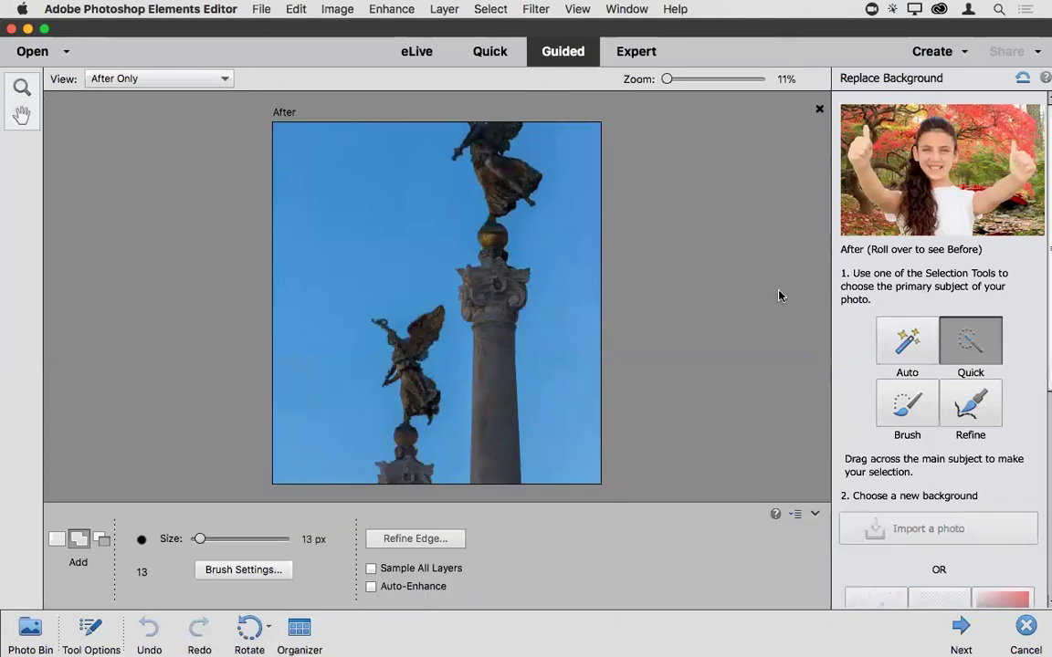
pyautogui.press('super+minus')
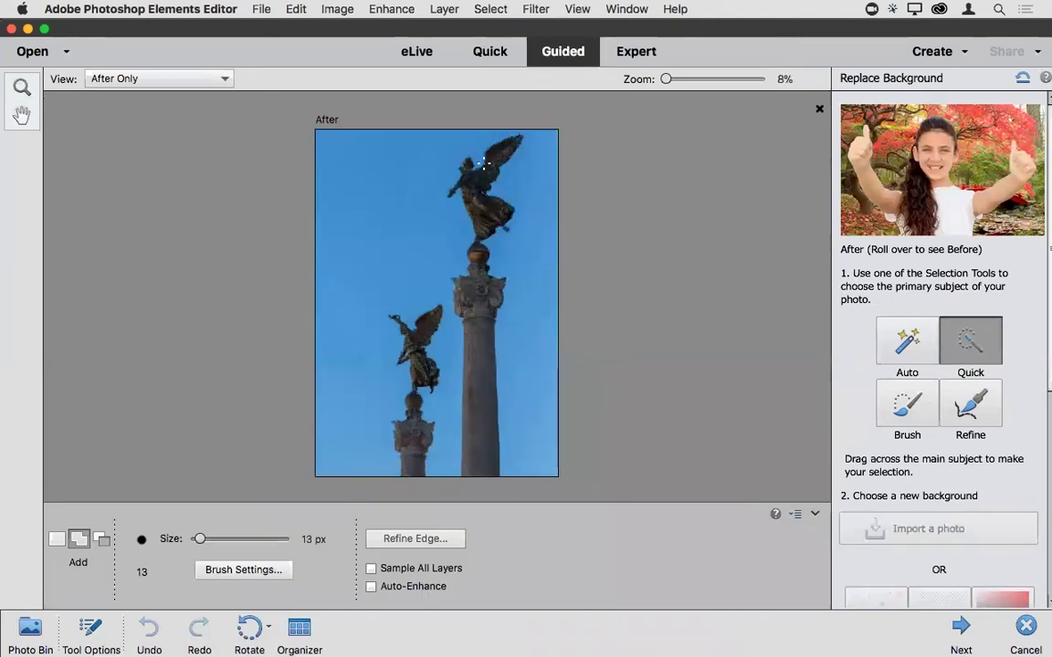
pyautogui.press(']')
pyautogui.press(']')
pyautogui.press(']')
pyautogui.press(']')
pyautogui.press(']')
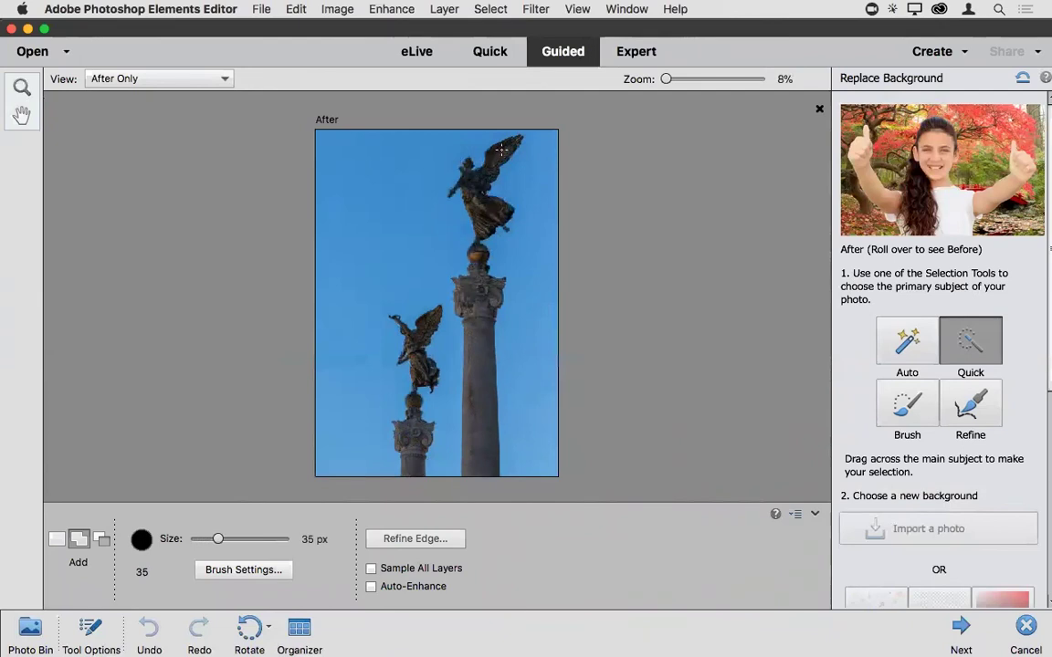
pyautogui.press(']')
pyautogui.press(']')
pyautogui.press(']')
pyautogui.press(']')
pyautogui.press(']')
pyautogui.press(']')
pyautogui.press(']')
pyautogui.press(']')
pyautogui.moveTo(503, 149); pyautogui.dragTo(453, 137)
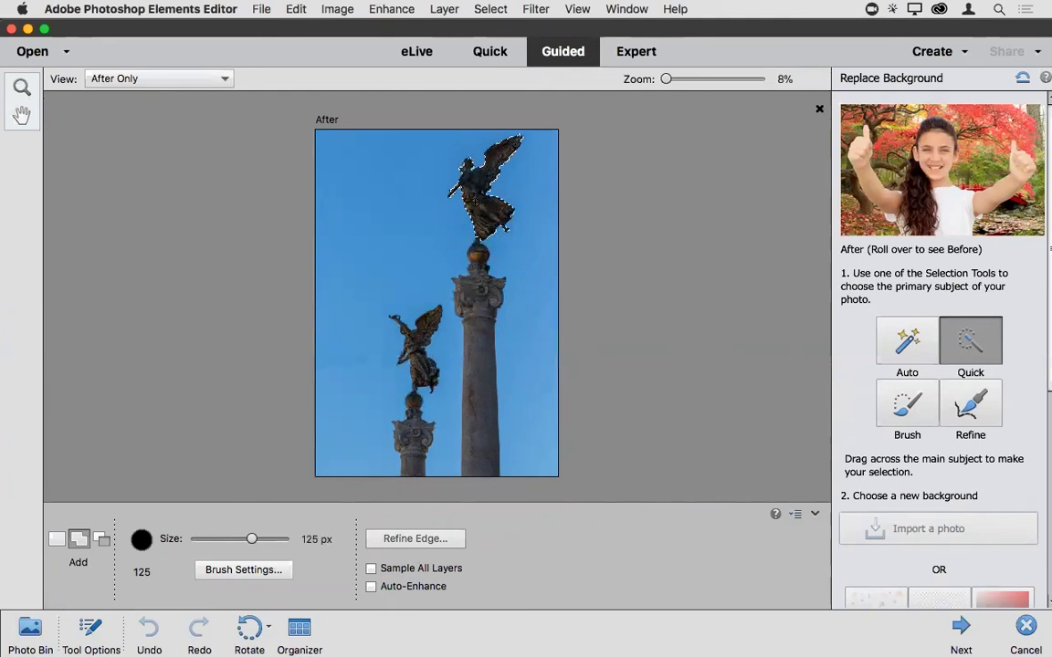
pyautogui.moveTo(478, 287); pyautogui.dragTo(479, 468)
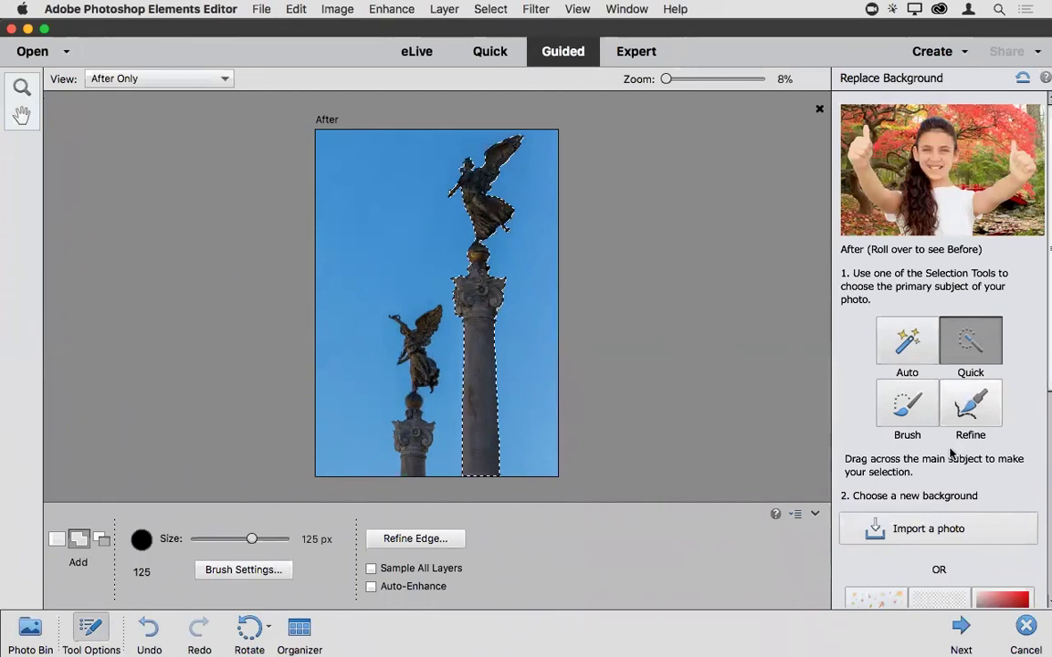
pyautogui.scroll(-3, 885, 505)
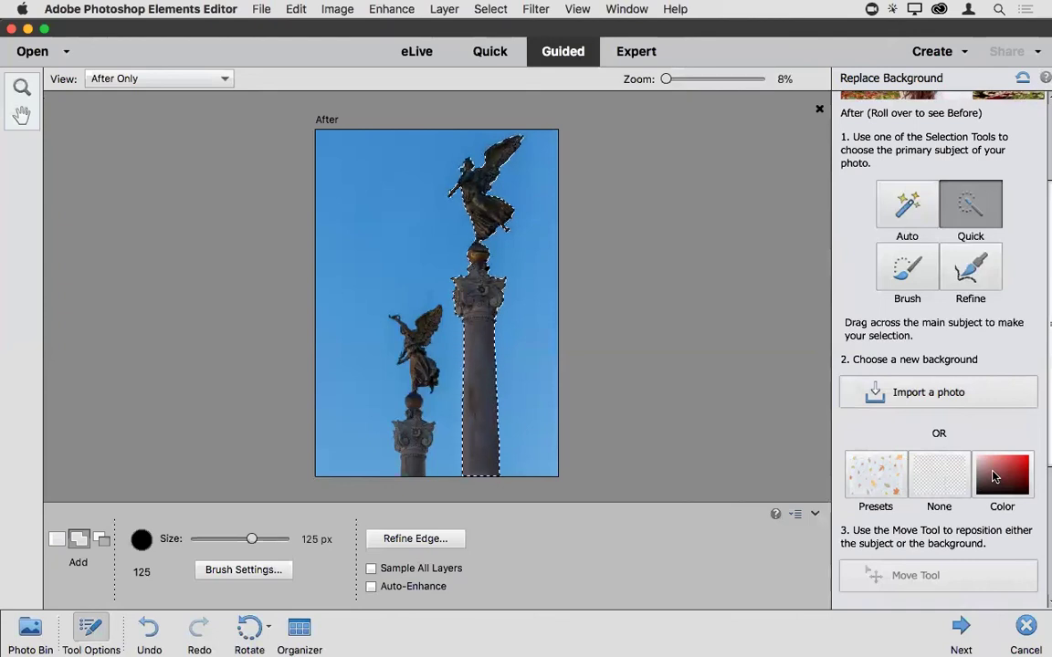
pyautogui.click(959, 394)
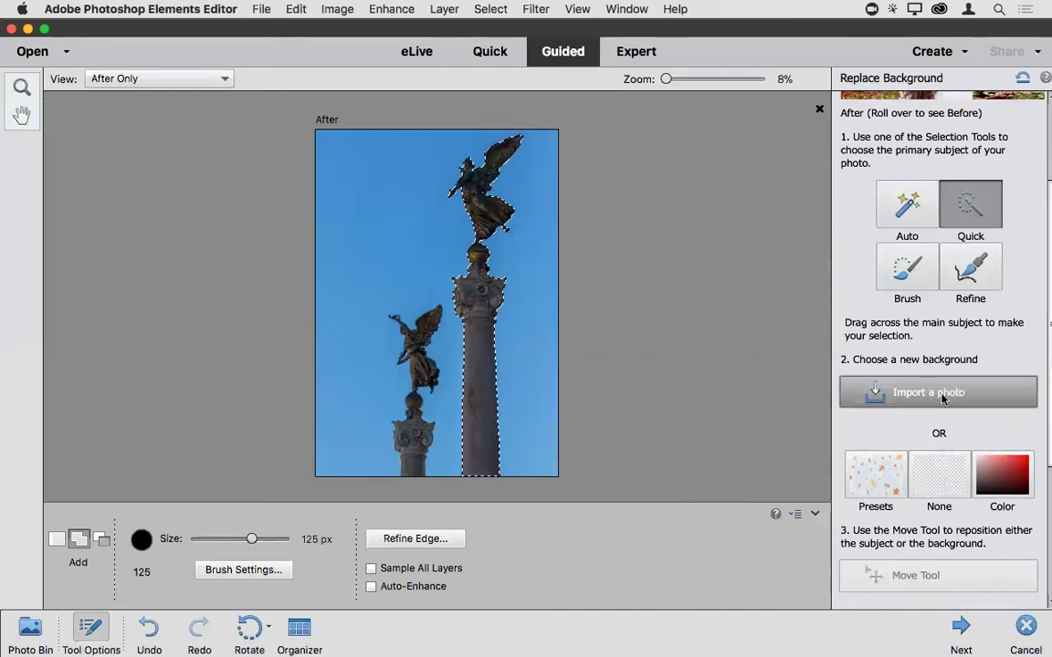
# Place Angel Columns New Sky.jpg as the cloudy background behind the statue.
pyautogui.click(878, 394)
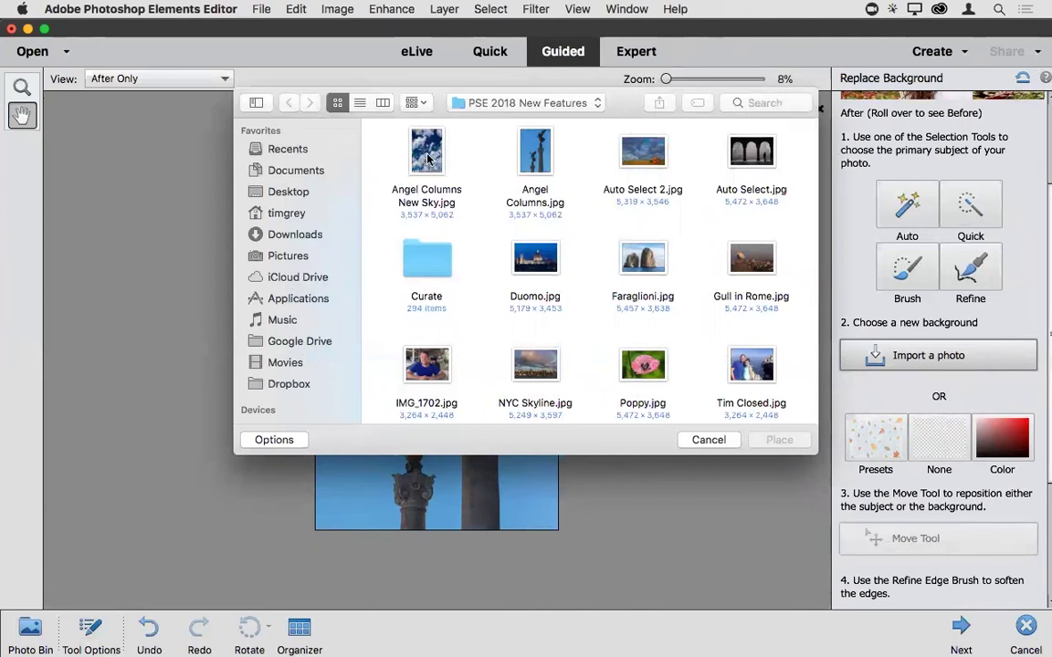
pyautogui.click(426, 158)
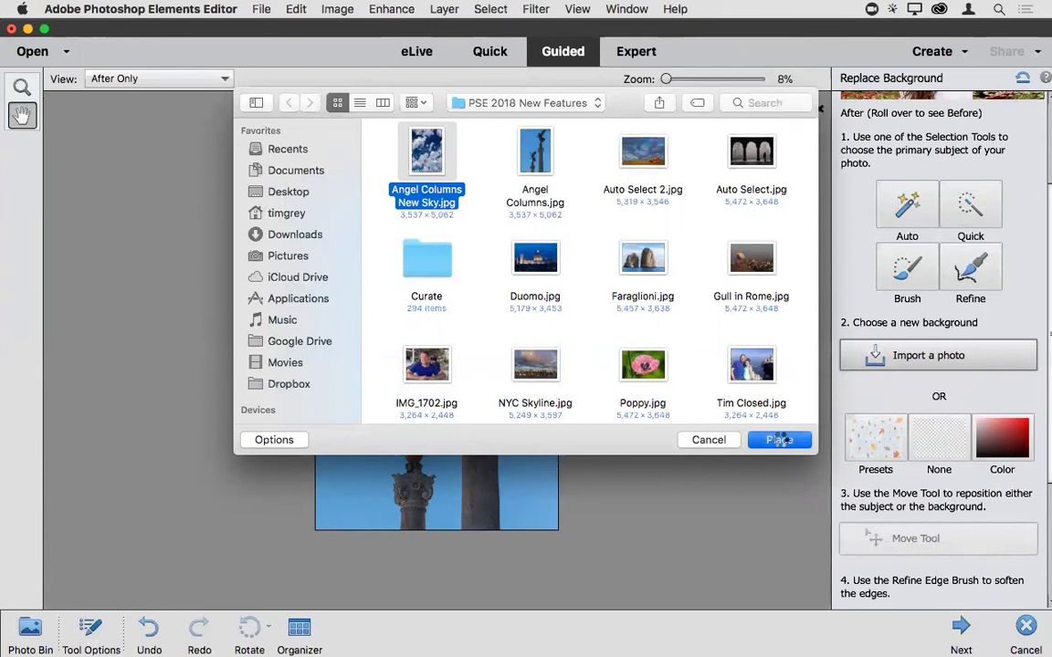
pyautogui.click(779, 441)
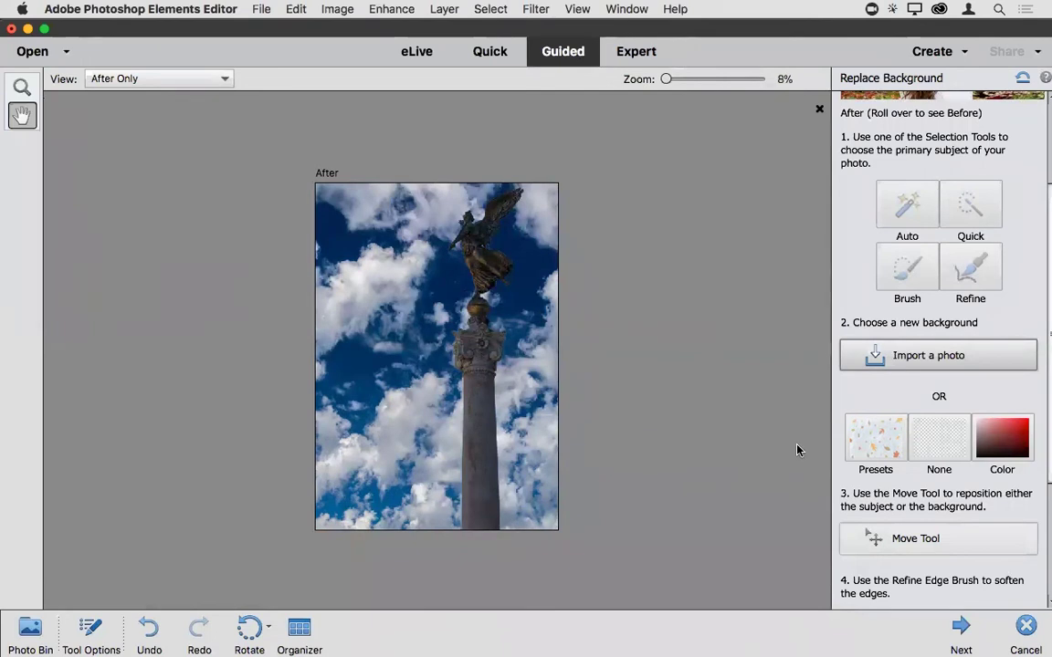
# Subtract the light-blue fringes around the statue's edges with the Refine Edge Brush.
pyautogui.click(896, 538)
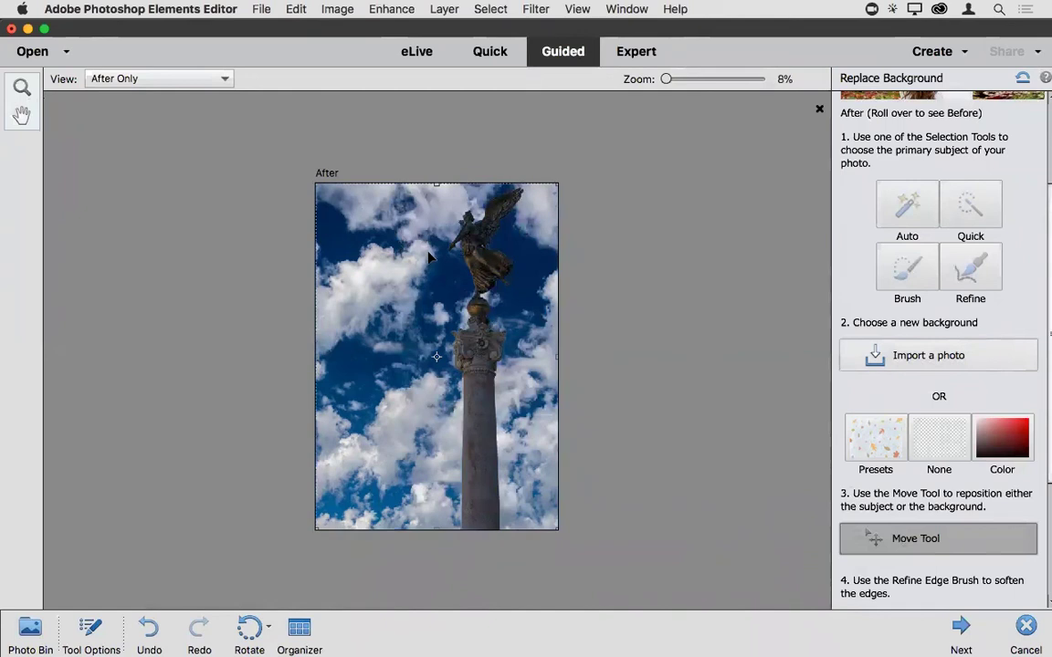
pyautogui.scroll(-2, 935, 390)
pyautogui.scroll(-6, 935, 390)
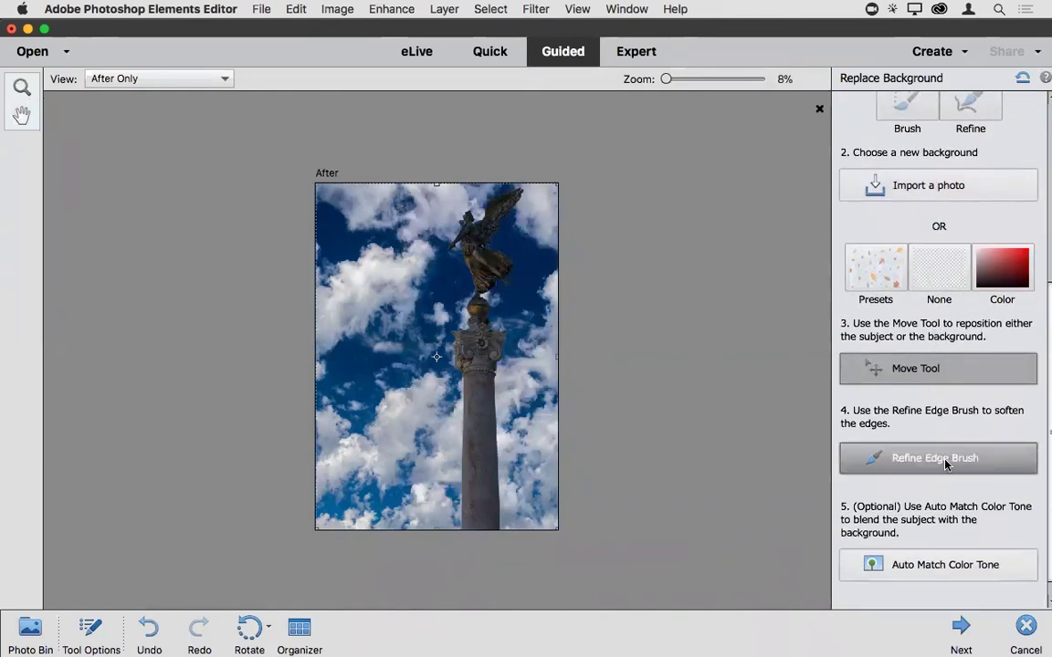
pyautogui.click(946, 464)
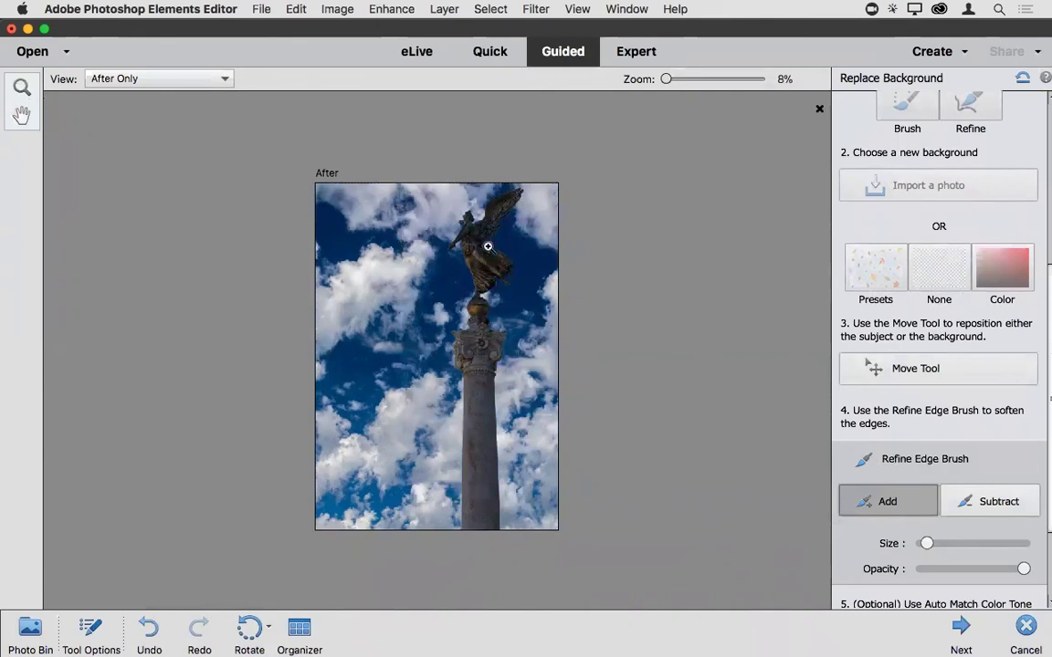
pyautogui.moveTo(482, 235); pyautogui.dragTo(497, 255)
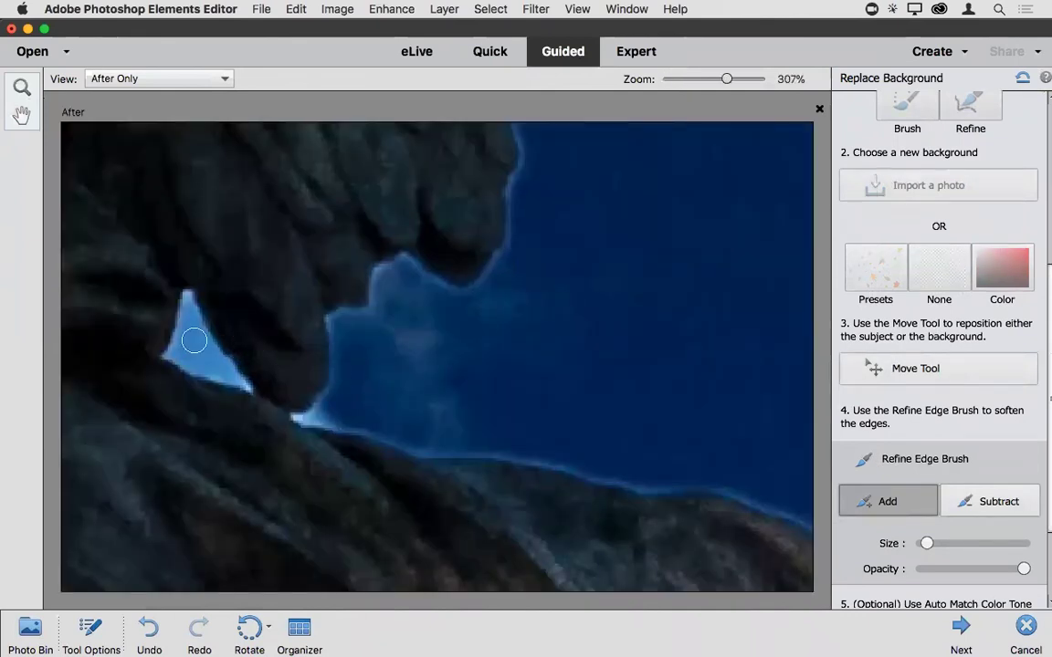
pyautogui.click(992, 493)
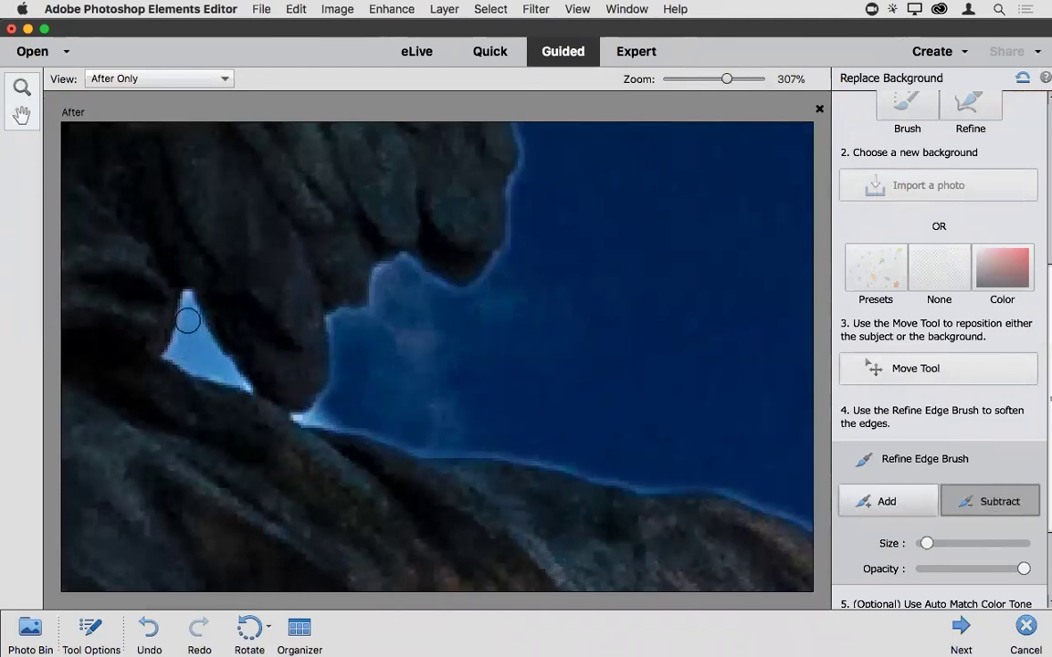
pyautogui.moveTo(187, 297)
pyautogui.mouseDown()
pyautogui.moveTo(169, 355)
pyautogui.moveTo(249, 389)
pyautogui.moveTo(188, 305)
pyautogui.moveTo(202, 344)
pyautogui.moveTo(188, 351)
pyautogui.moveTo(220, 369)
pyautogui.moveTo(192, 333)
pyautogui.mouseUp()
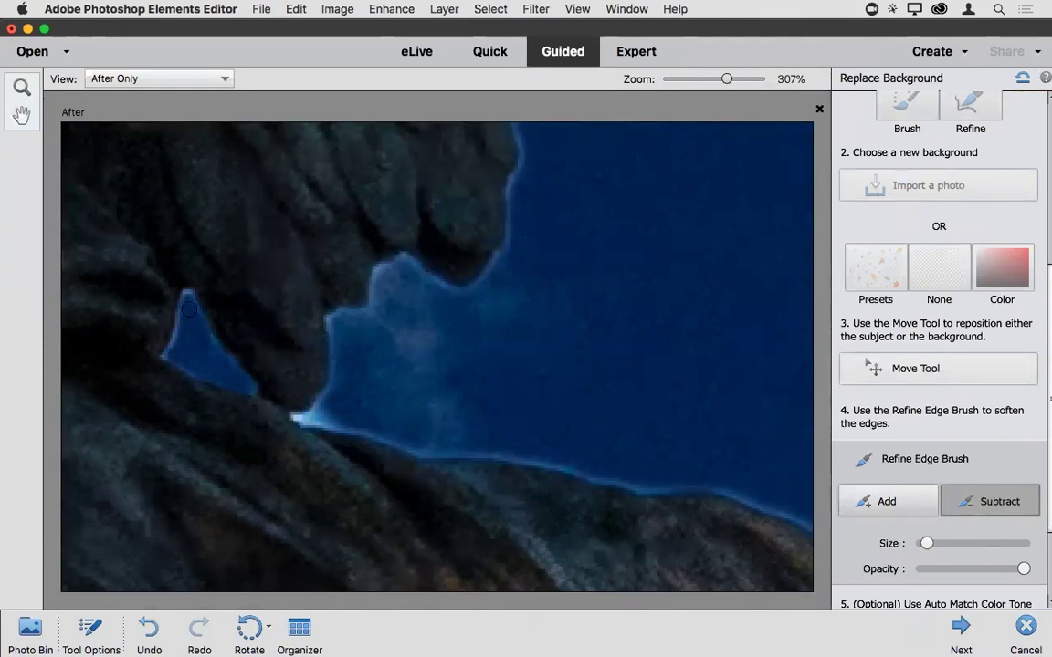
pyautogui.moveTo(332, 417); pyautogui.dragTo(370, 408)
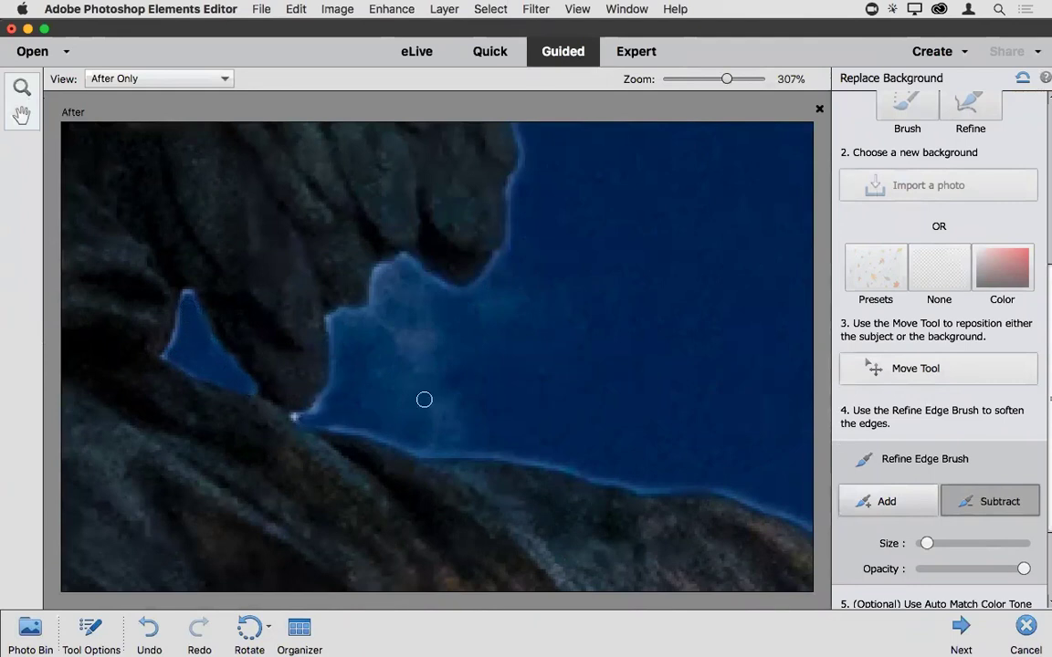
pyautogui.press('super+0')
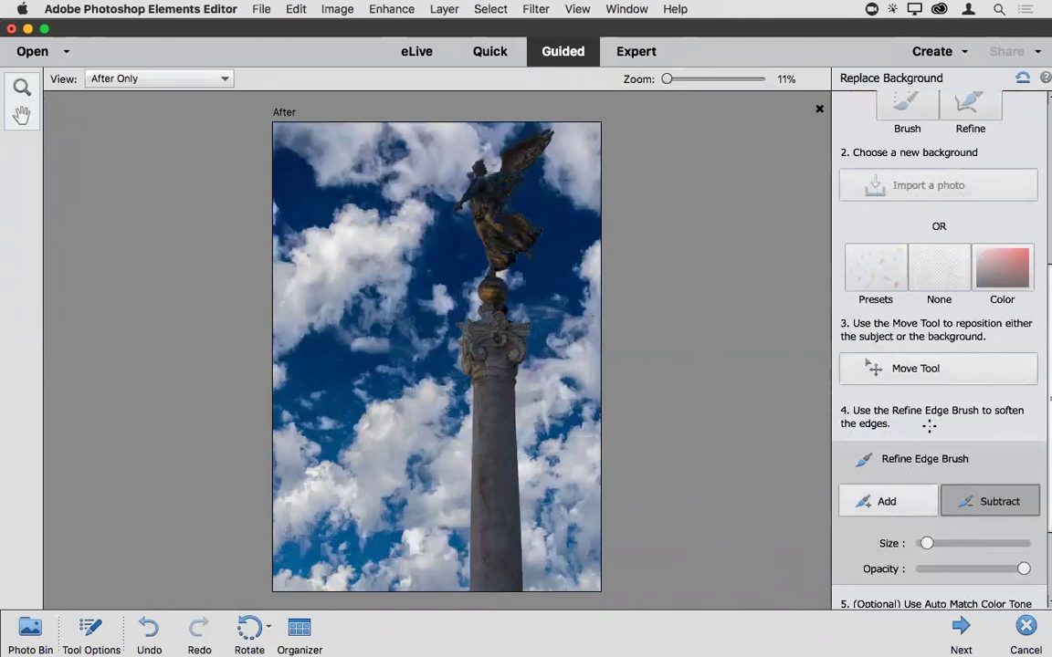
# Apply Auto Match Color Tone so the statue and column blend with the cloudy sky.
pyautogui.scroll(-3, 840, 438)
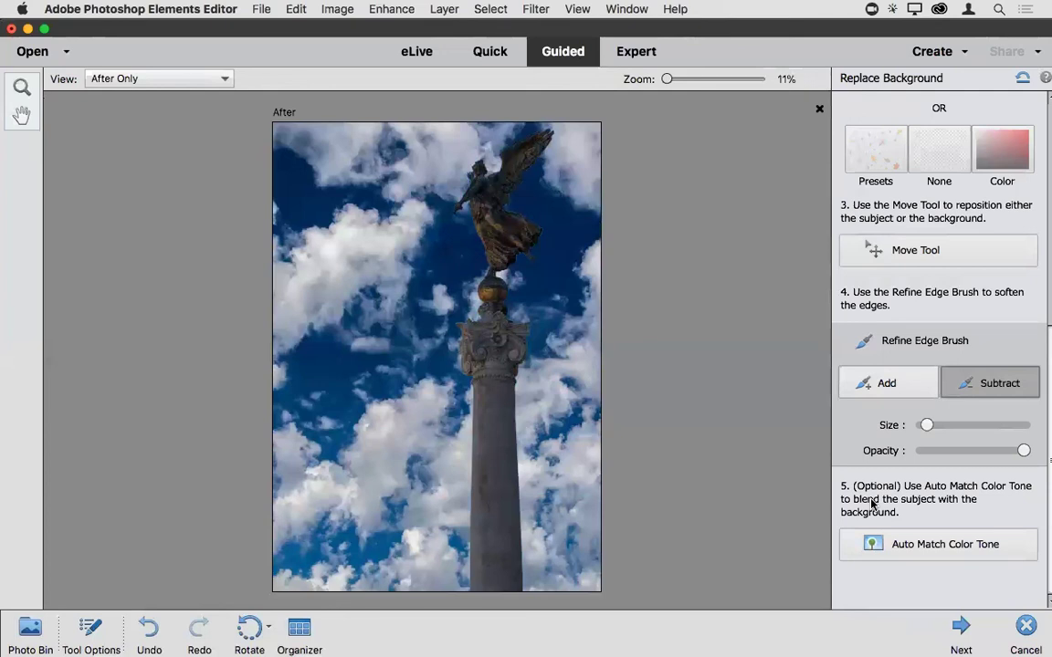
pyautogui.click(924, 544)
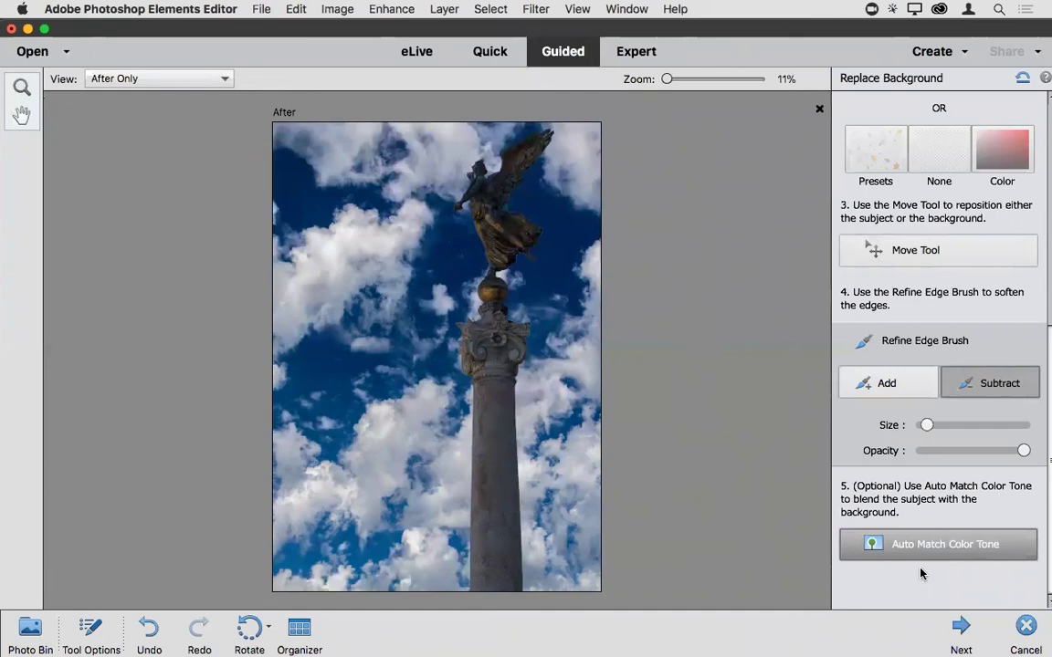
# Complete the Replace Background edit and continue with the layered sky composite in Expert mode.
pyautogui.click(958, 630)
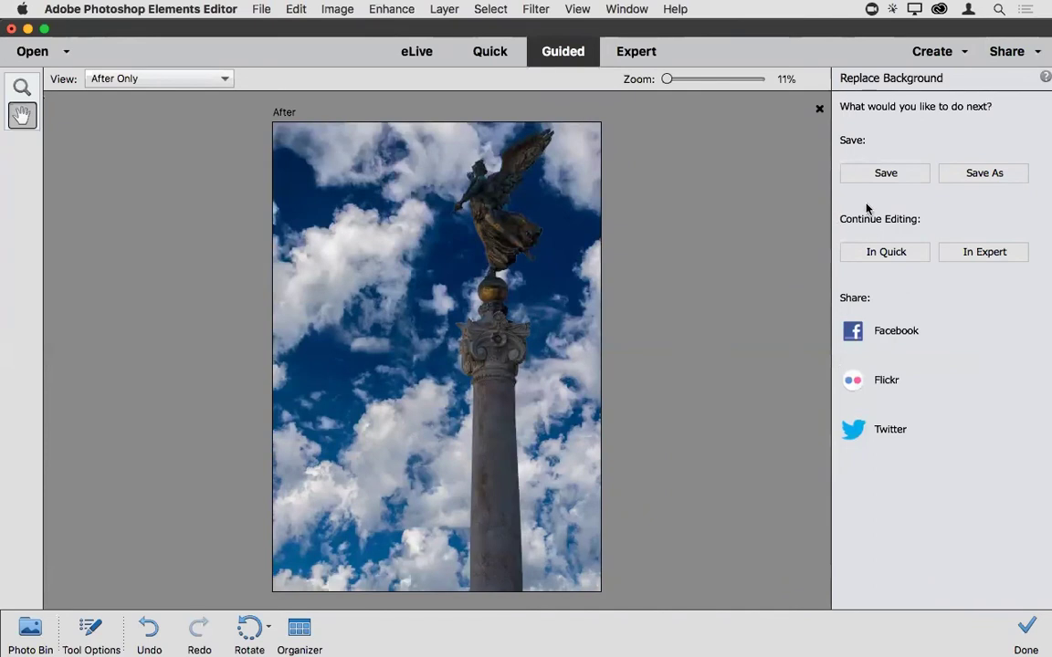
pyautogui.click(987, 251)
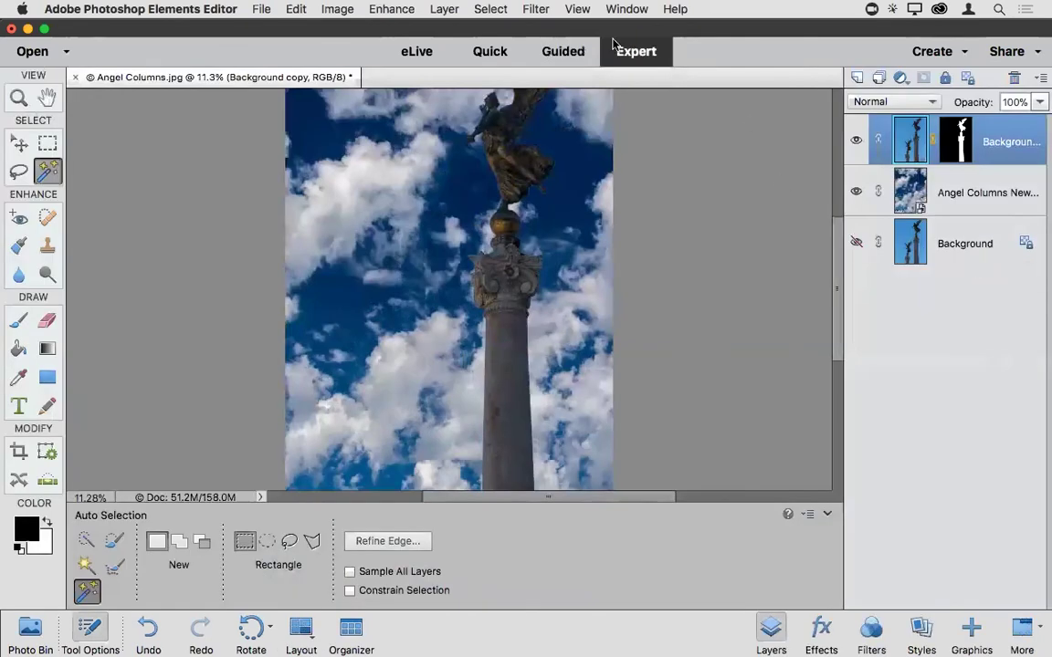
# Fit Angel Columns.jpg to the window, then close the document.
pyautogui.press('super+0')
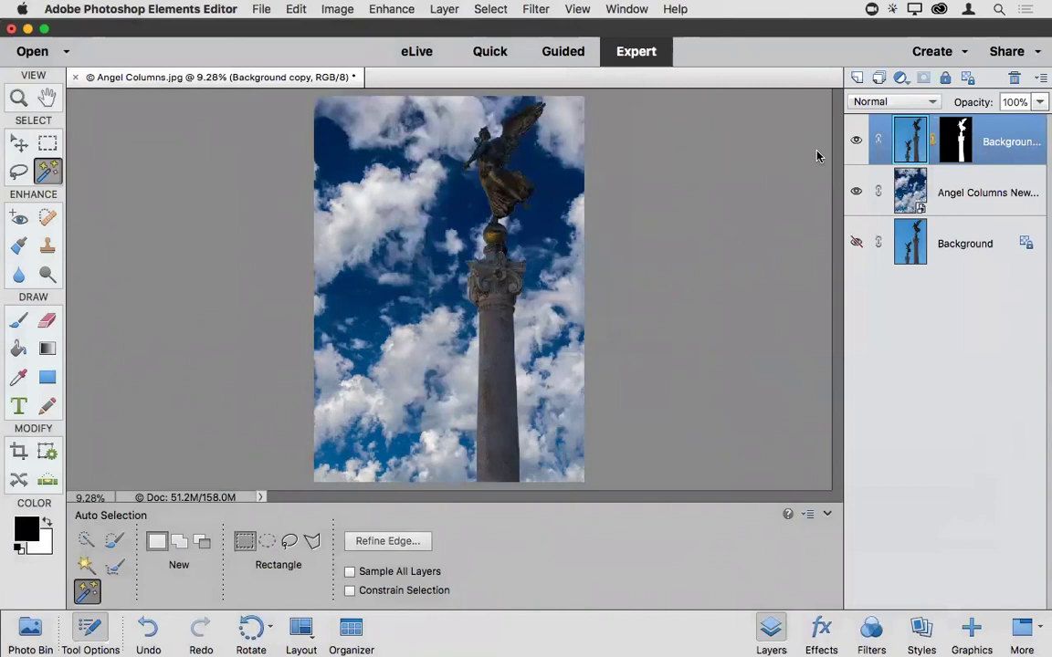
pyautogui.press('super+w')
# Close Angel Columns.jpg without saving and open Duomo.jpg.
pyautogui.click(479, 250)
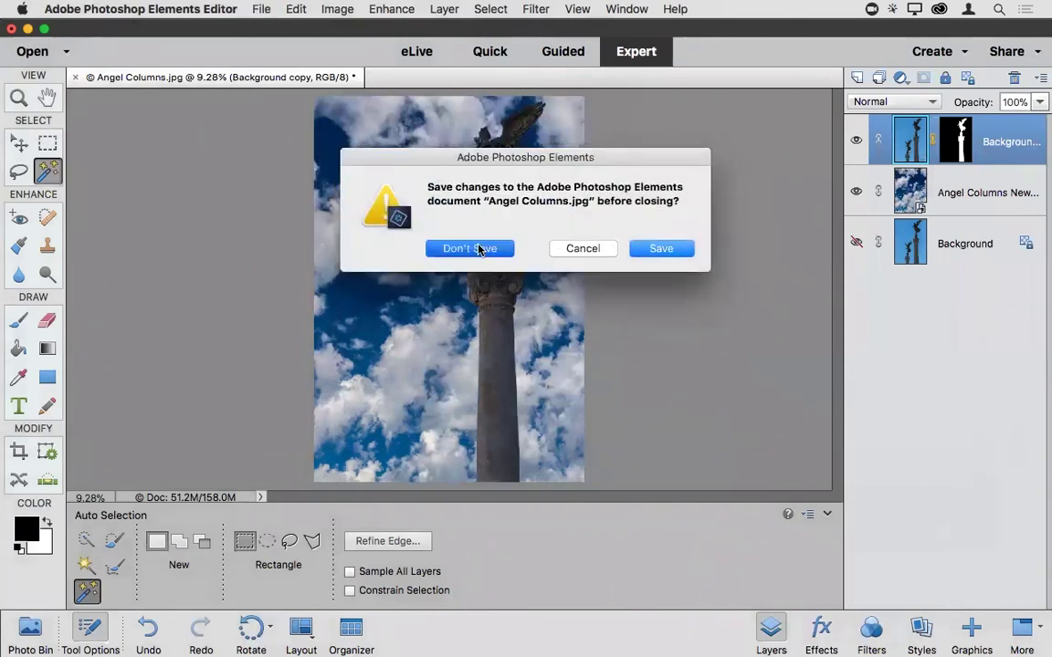
pyautogui.press('super+o')
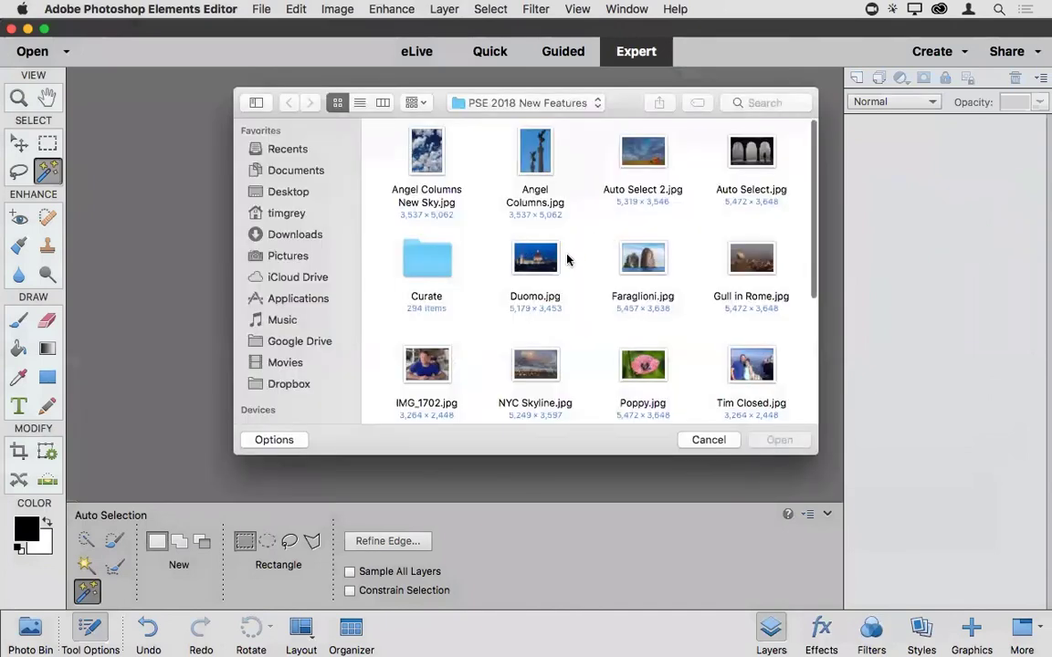
pyautogui.doubleClick(535, 258)
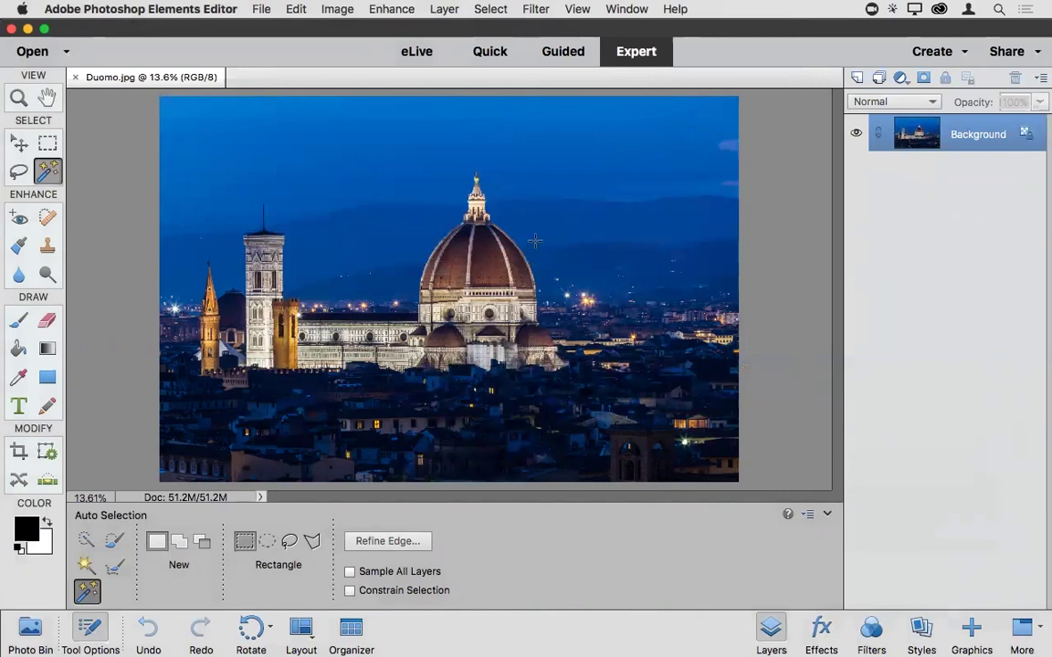
# Start the Shape Overlay Effect guided edit from the Fun Edits collection.
pyautogui.click(565, 54)
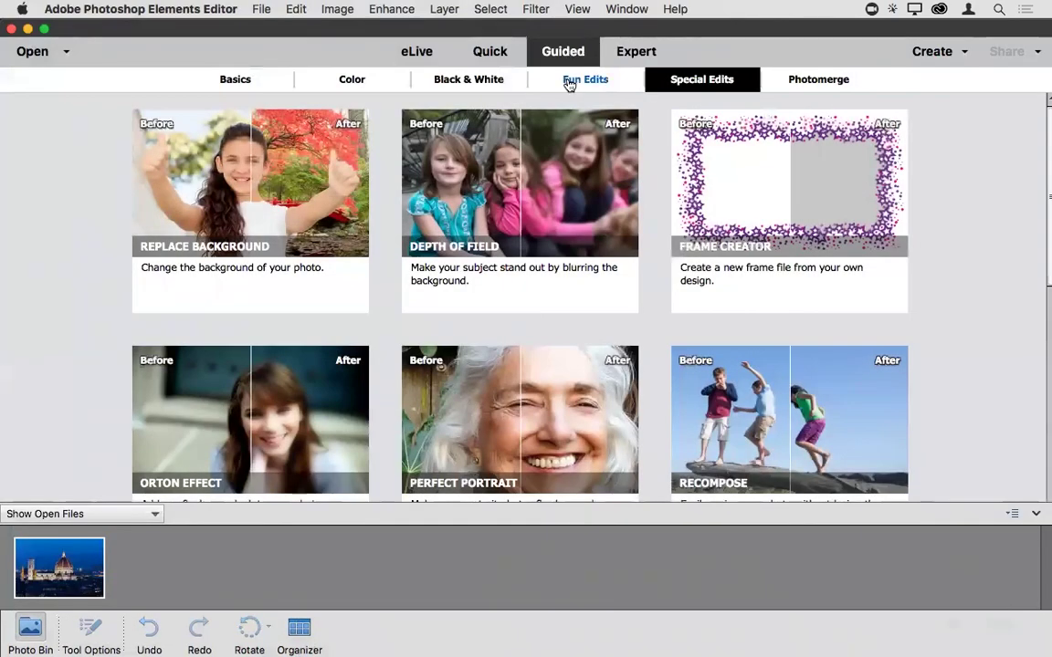
pyautogui.click(568, 81)
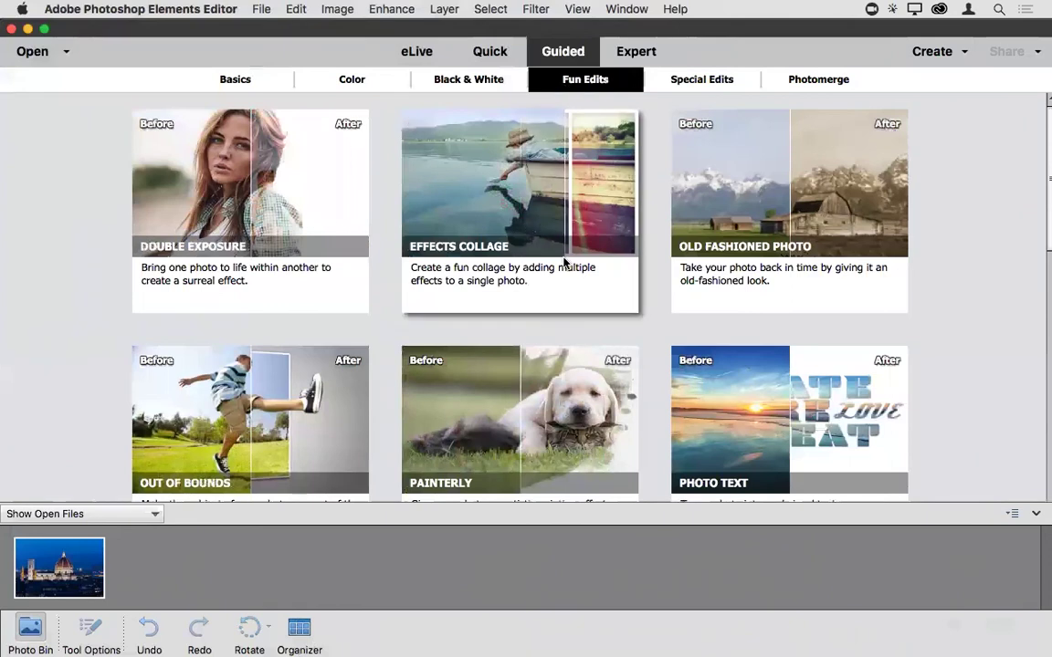
pyautogui.scroll(-5, 565, 301)
pyautogui.scroll(-5, 565, 262)
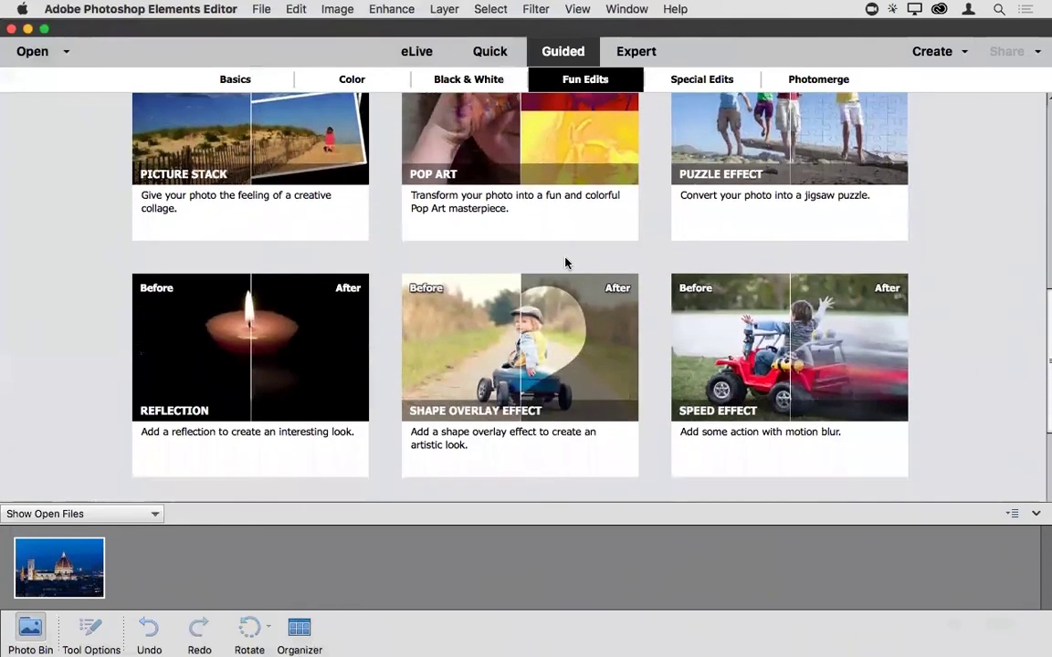
pyautogui.click(551, 327)
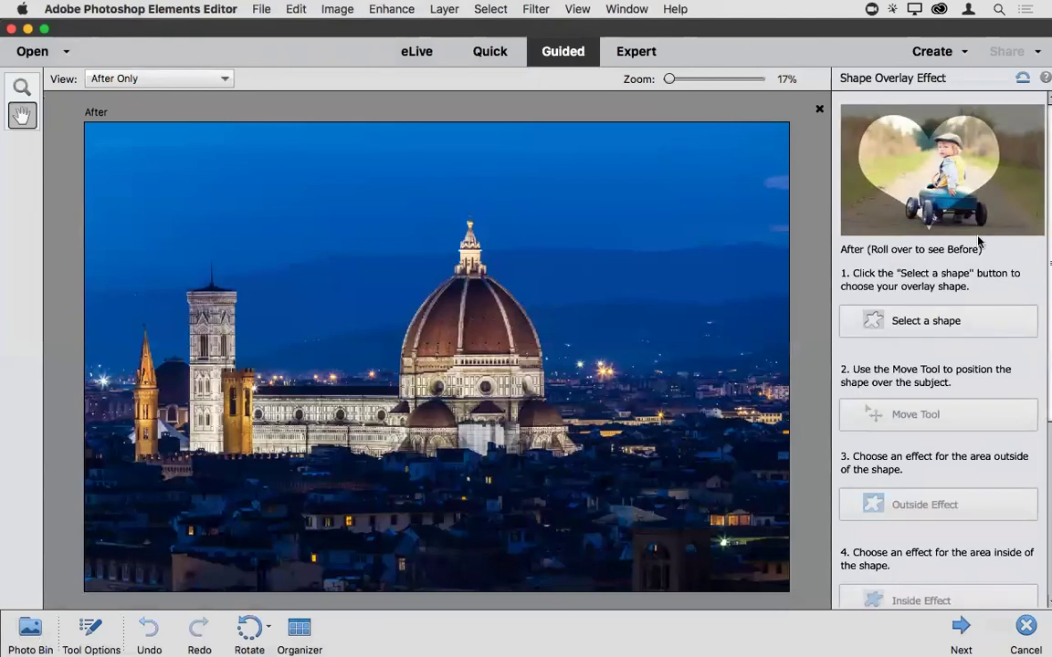
# Place the first brushed heart shape over the Duomo photo.
pyautogui.moveTo(900, 165)
pyautogui.click(928, 322)
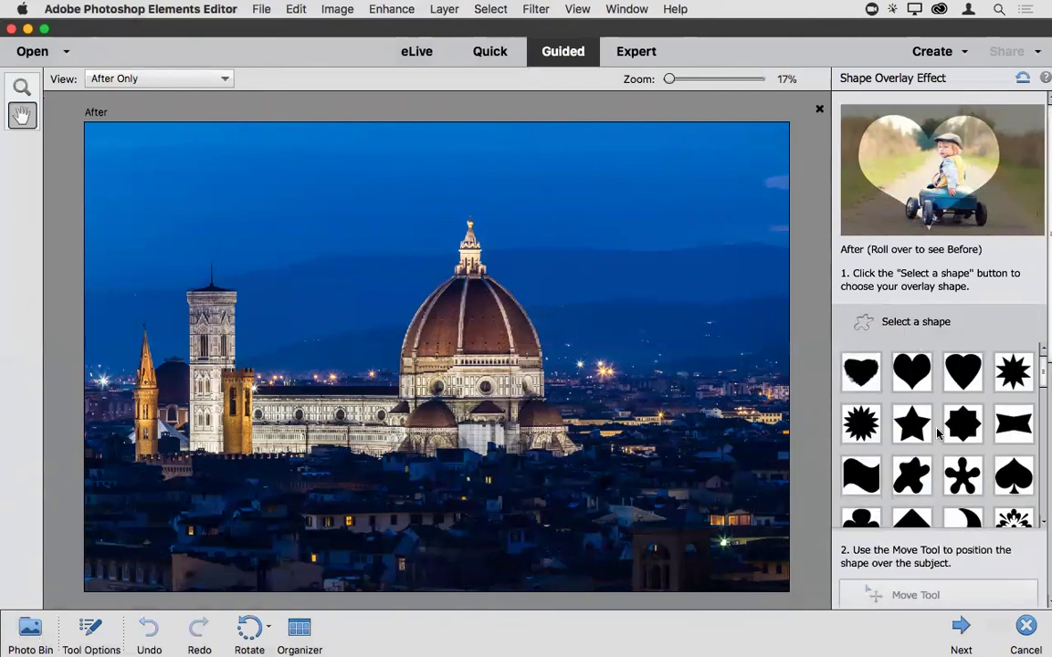
pyautogui.scroll(-5, 939, 432)
pyautogui.scroll(5, 938, 432)
pyautogui.click(868, 375)
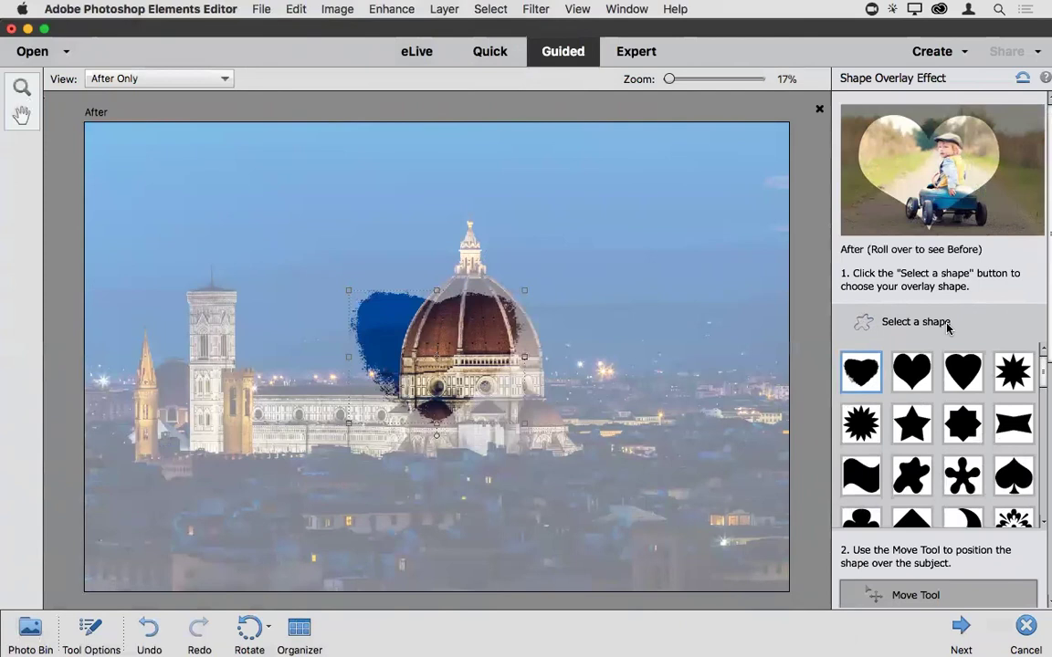
pyautogui.scroll(-5, 850, 475)
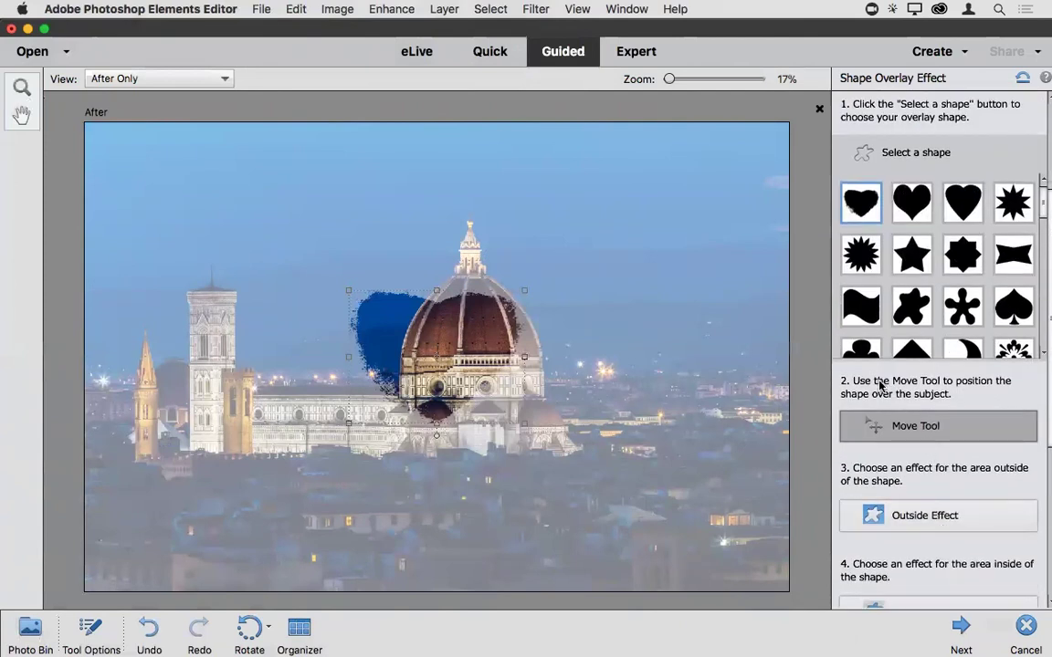
# Move, enlarge and stretch the heart around the cathedral dome, then commit the transform.
pyautogui.click(872, 425)
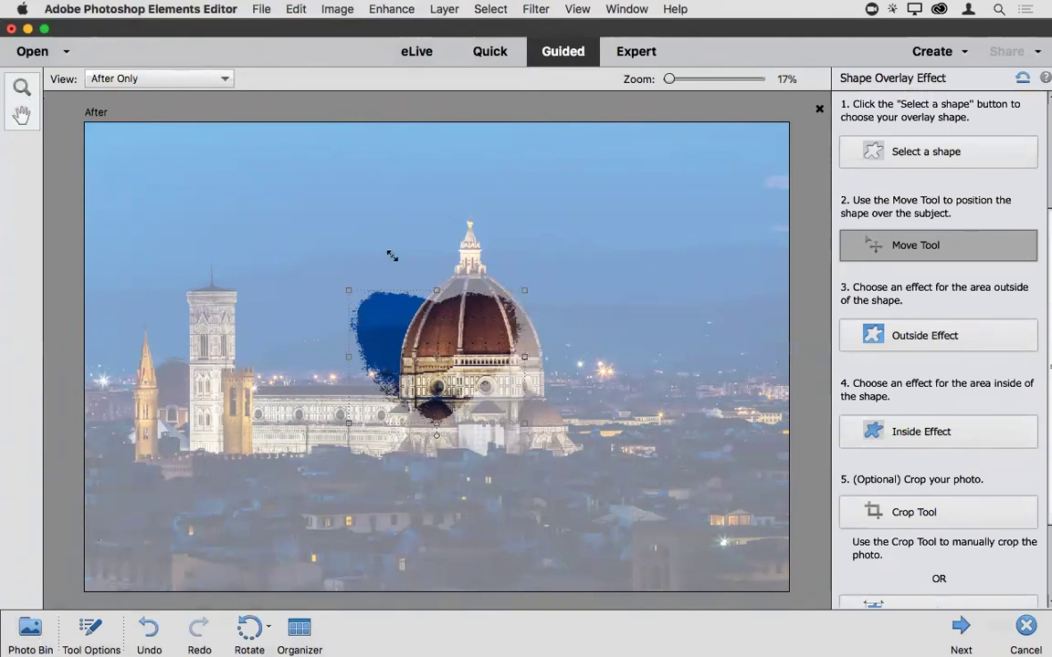
pyautogui.moveTo(382, 341); pyautogui.dragTo(394, 281)
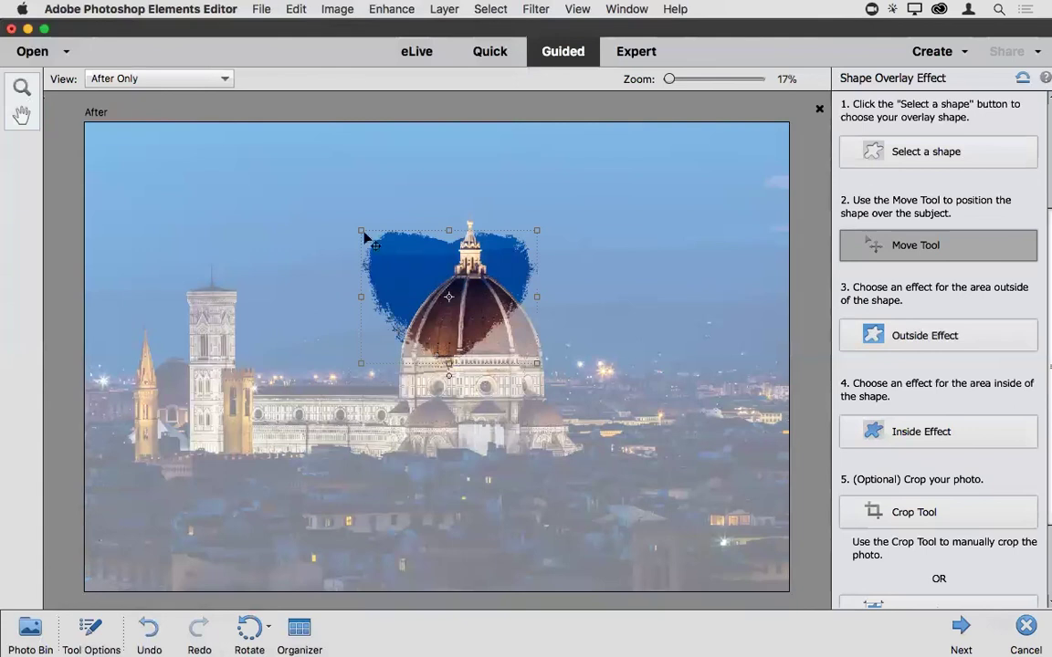
pyautogui.moveTo(283, 140); pyautogui.dragTo(274, 150)
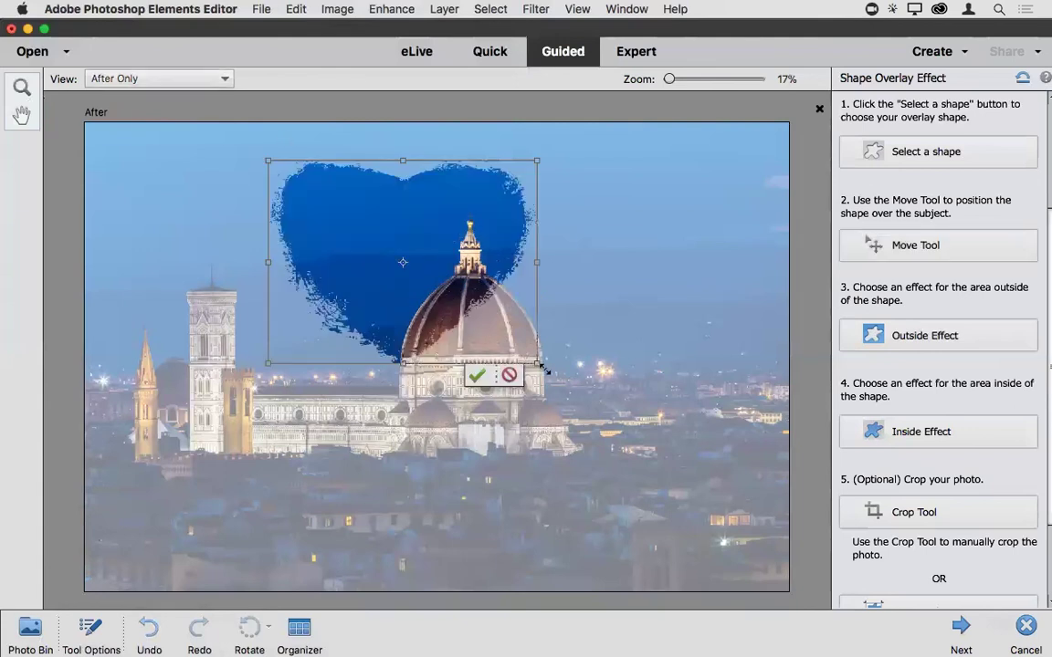
pyautogui.moveTo(666, 461); pyautogui.dragTo(667, 461)
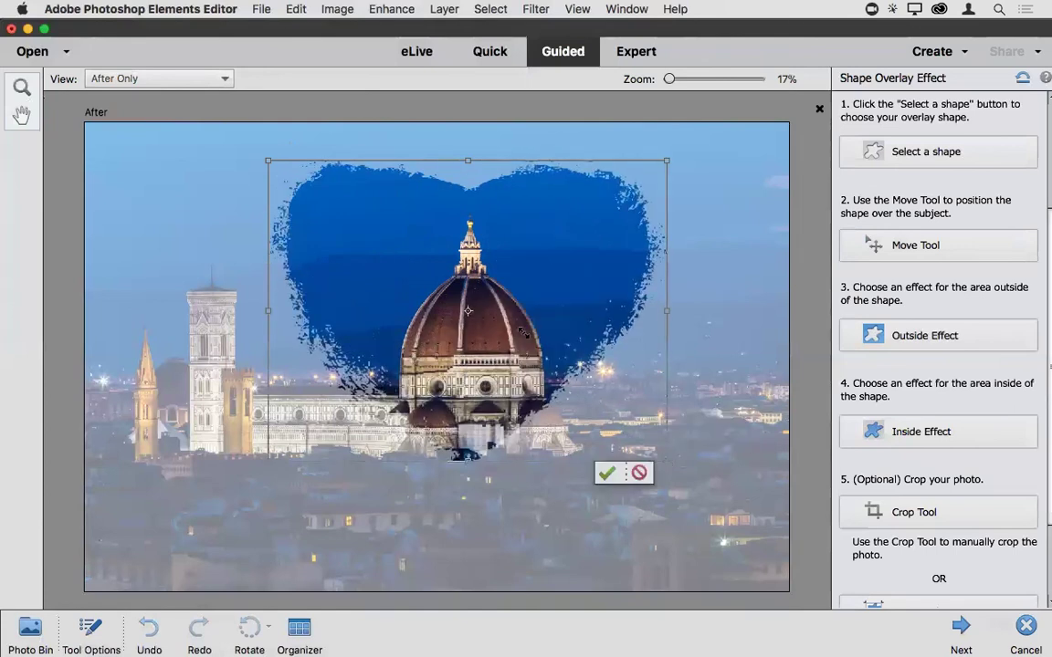
pyautogui.moveTo(535, 327); pyautogui.dragTo(511, 303)
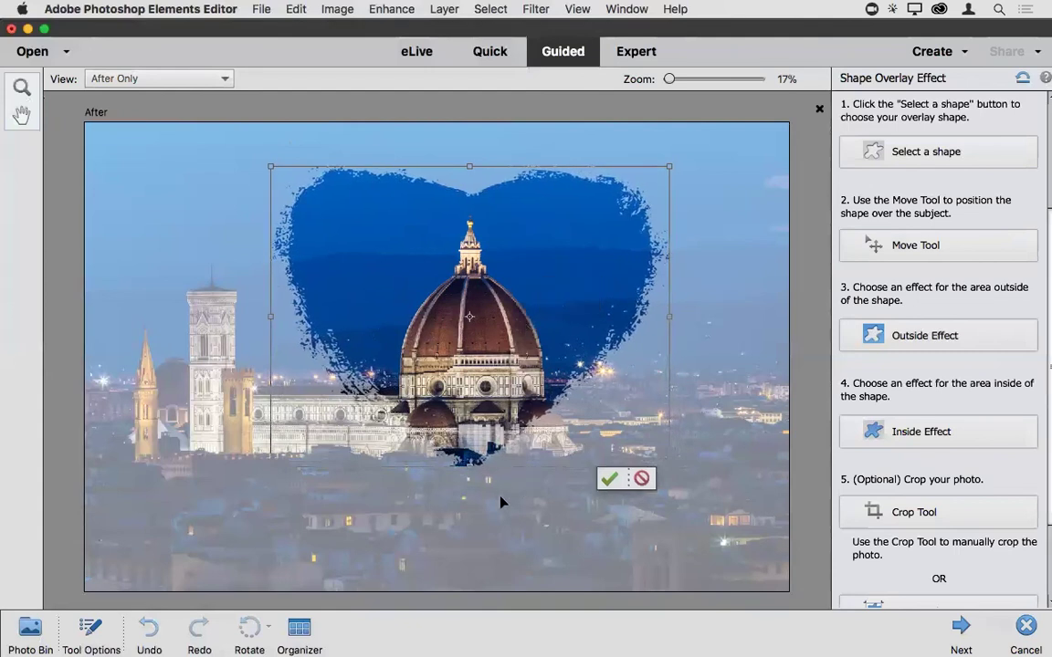
pyautogui.moveTo(469, 468); pyautogui.dragTo(473, 521)
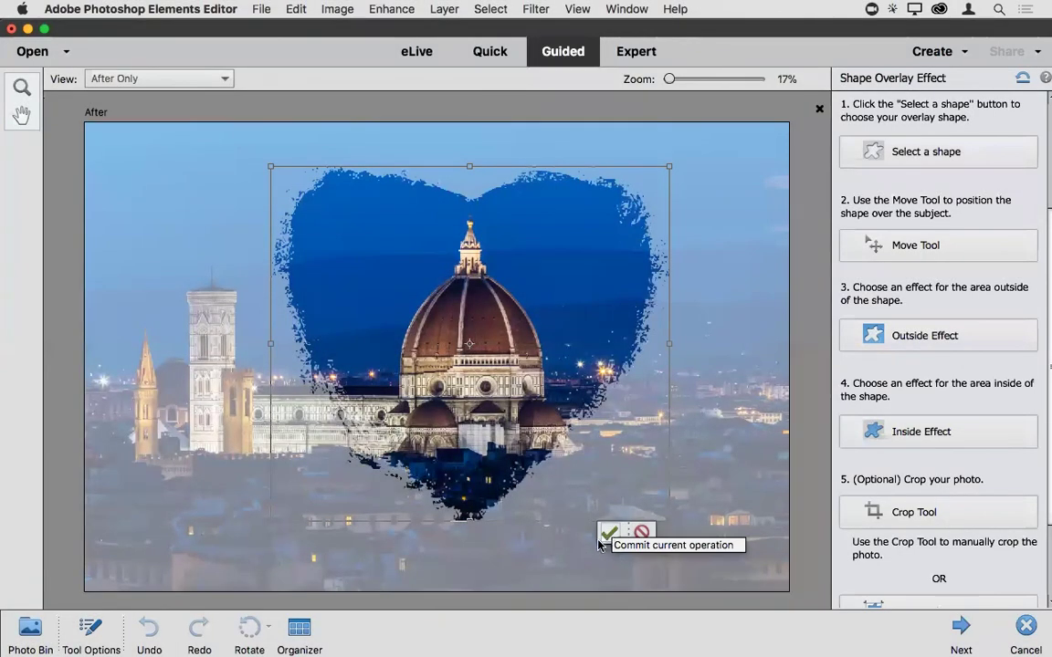
pyautogui.click(609, 533)
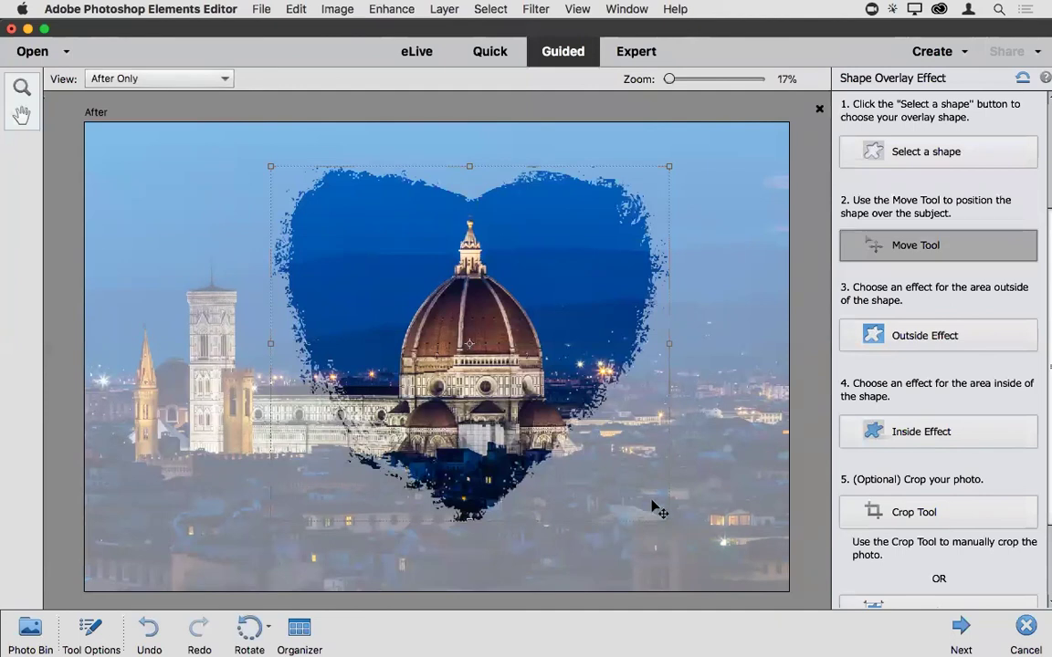
pyautogui.scroll(-2, 955, 303)
pyautogui.scroll(-2, 955, 303)
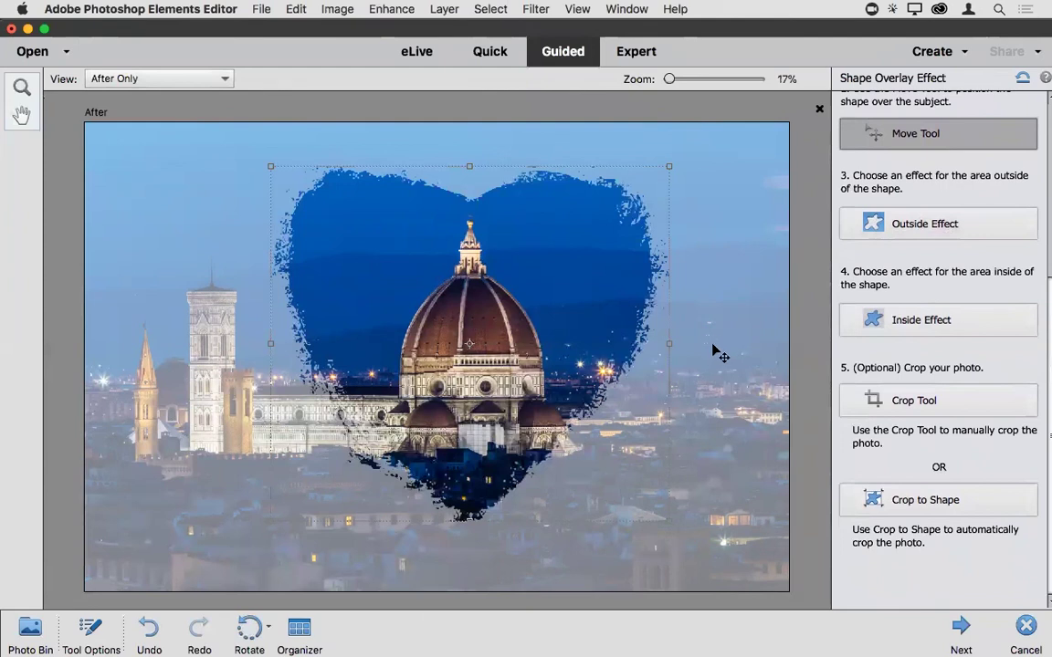
# Apply the sepia Outside Effect and lower its intensity to 94.
pyautogui.click(949, 233)
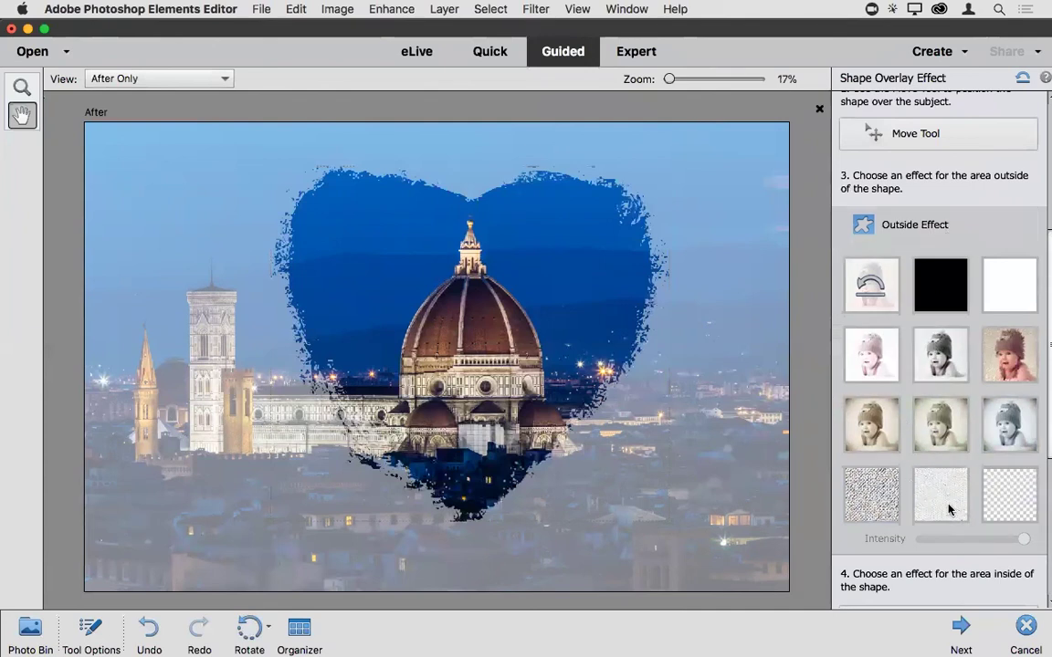
pyautogui.click(874, 422)
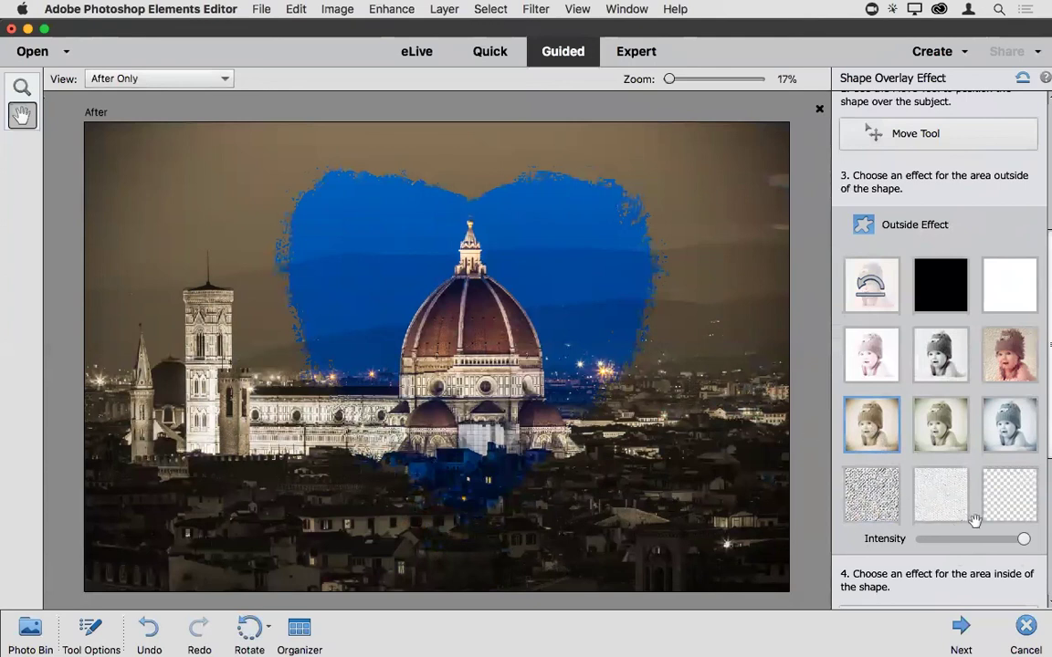
pyautogui.moveTo(1023, 540); pyautogui.dragTo(1016, 540)
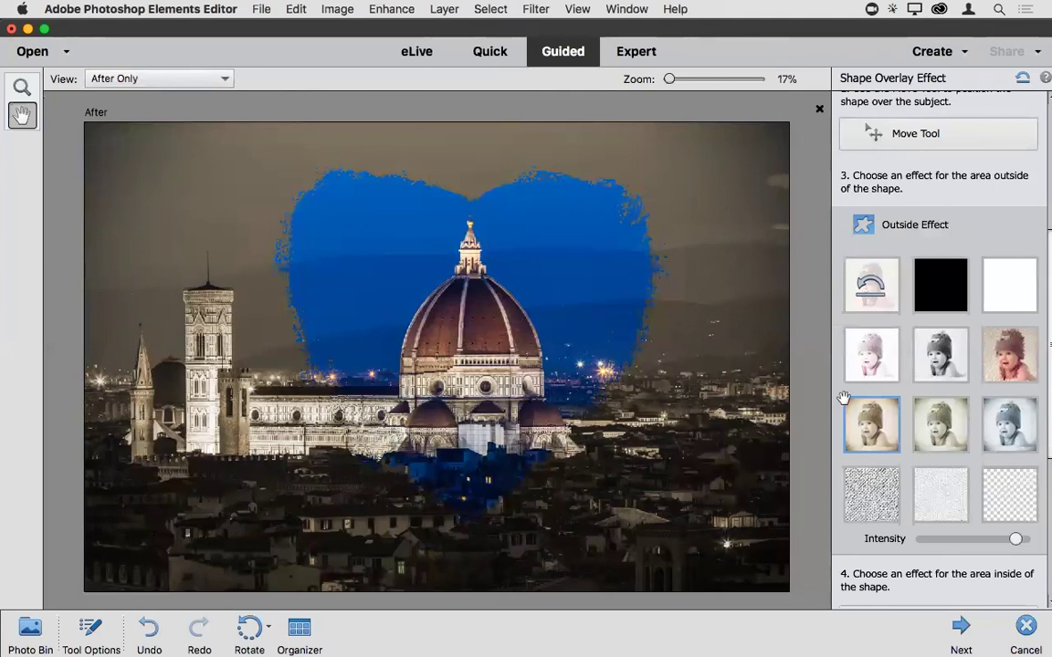
pyautogui.scroll(-5, 909, 398)
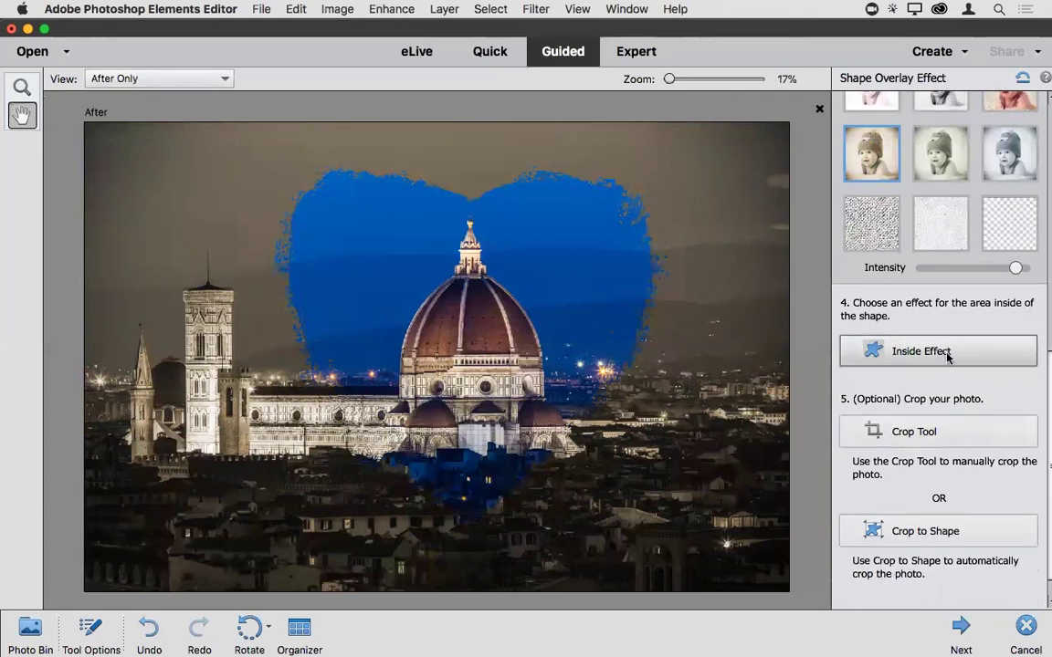
# Show the Inside Effect thumbnails and set the crop option to Crop to Shape.
pyautogui.click(938, 352)
pyautogui.scroll(2, 912, 326)
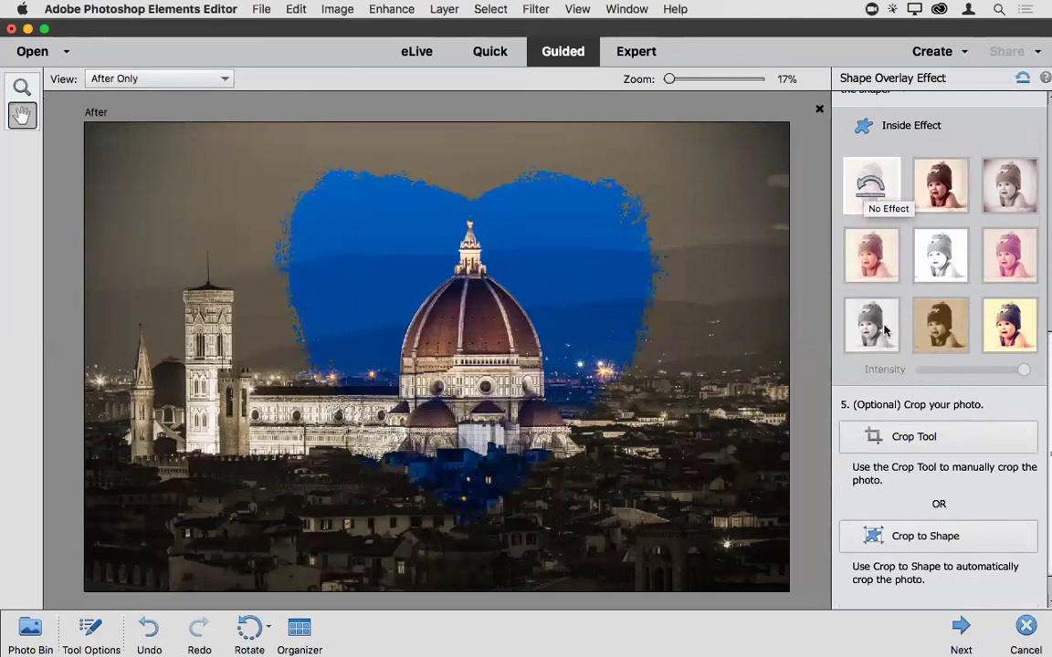
pyautogui.click(919, 438)
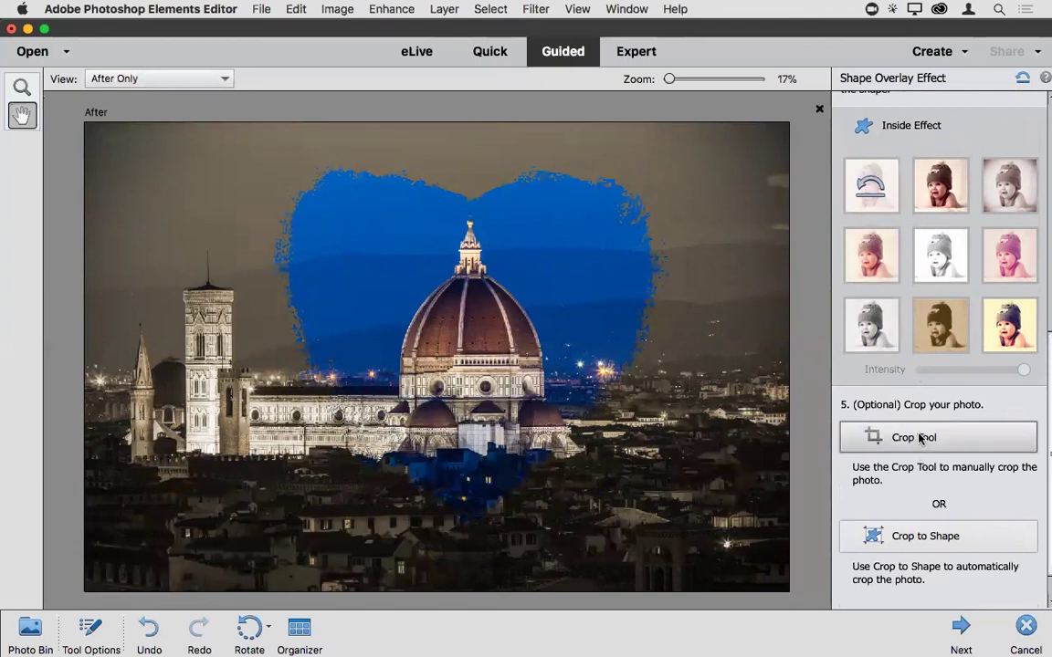
pyautogui.click(904, 536)
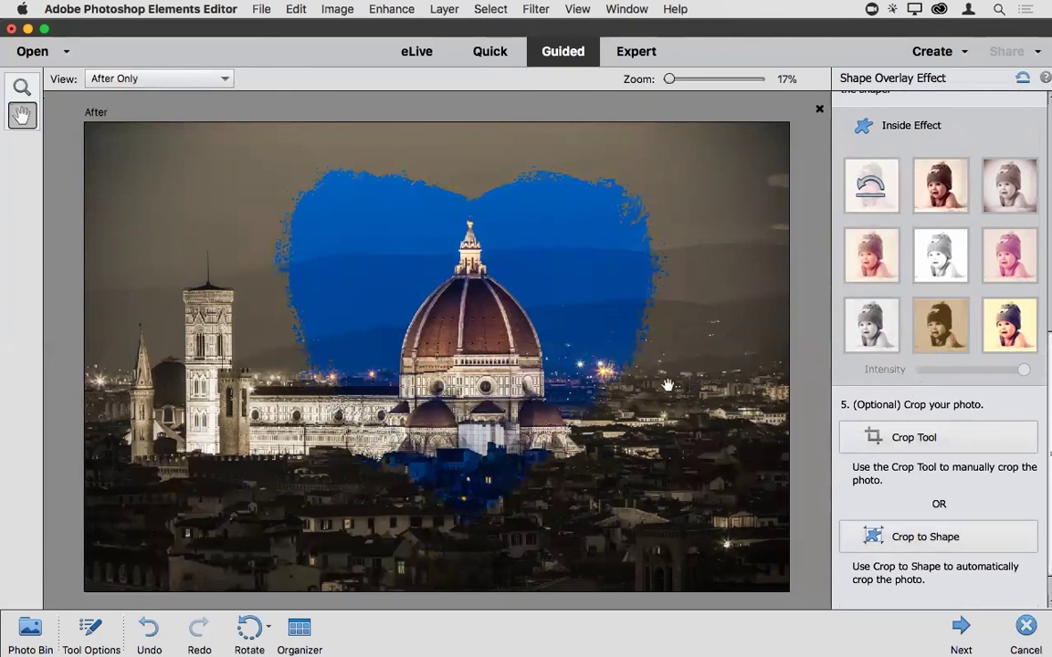
pyautogui.scroll(-1, 913, 504)
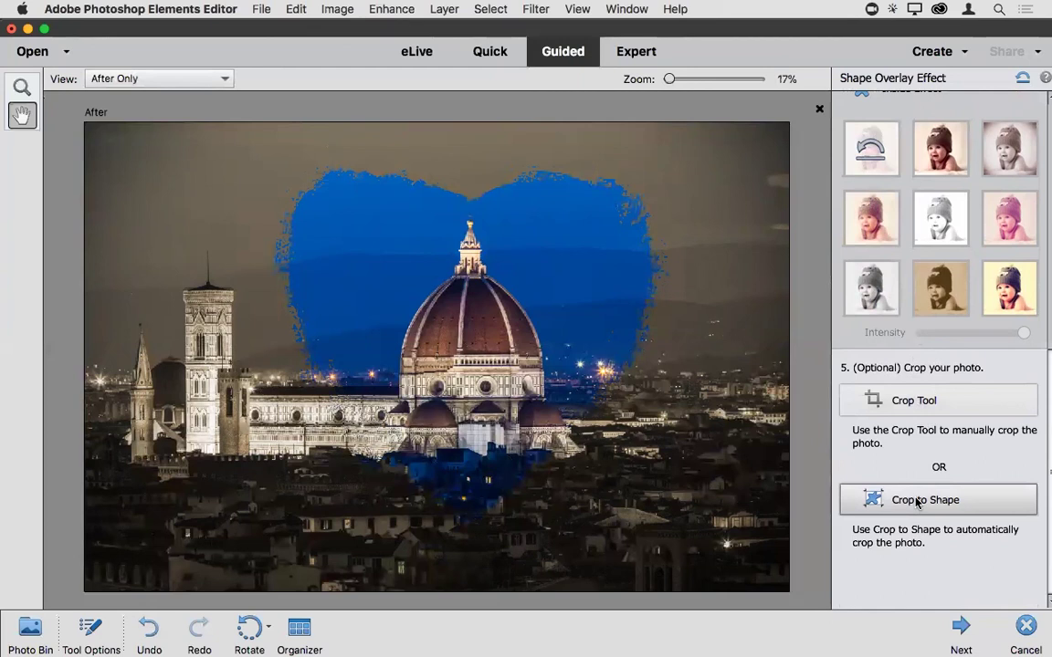
# Complete the Shape Overlay Effect and continue editing the heart-framed Duomo in Expert mode.
pyautogui.click(954, 628)
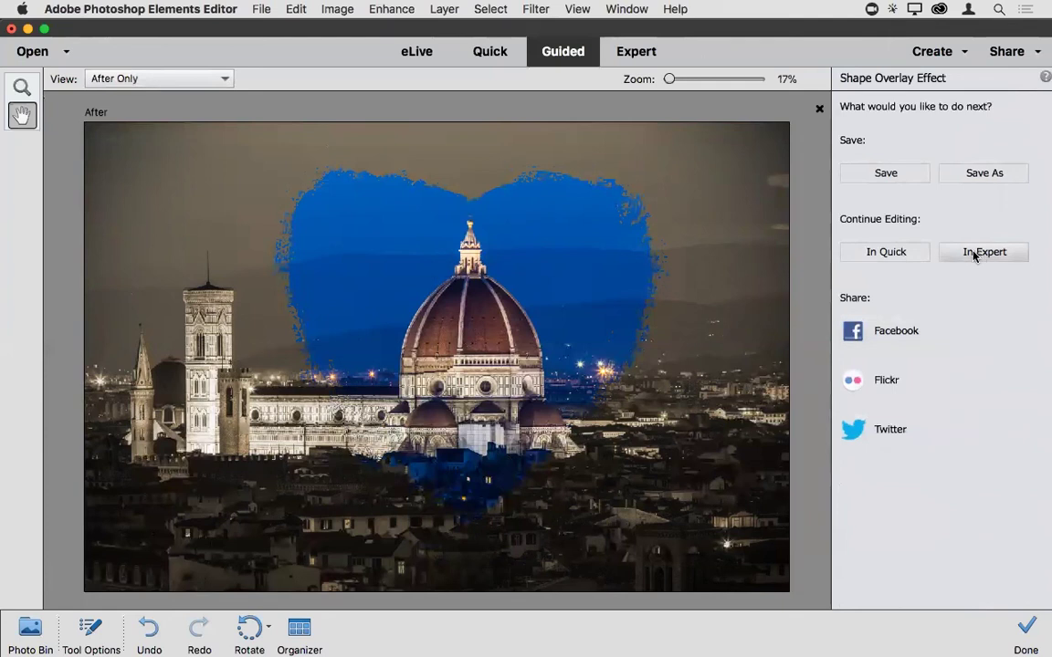
pyautogui.click(984, 254)
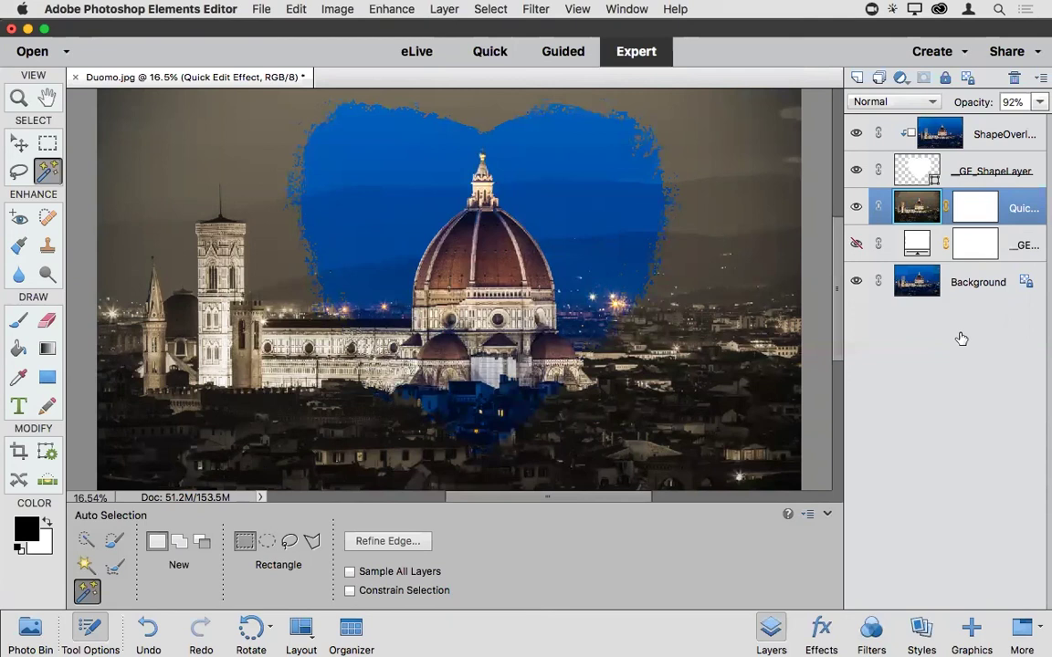
# Close Duomo.jpg, discarding its changes, and open Poppy.jpg from the Open dialog.
pyautogui.press('super+w')
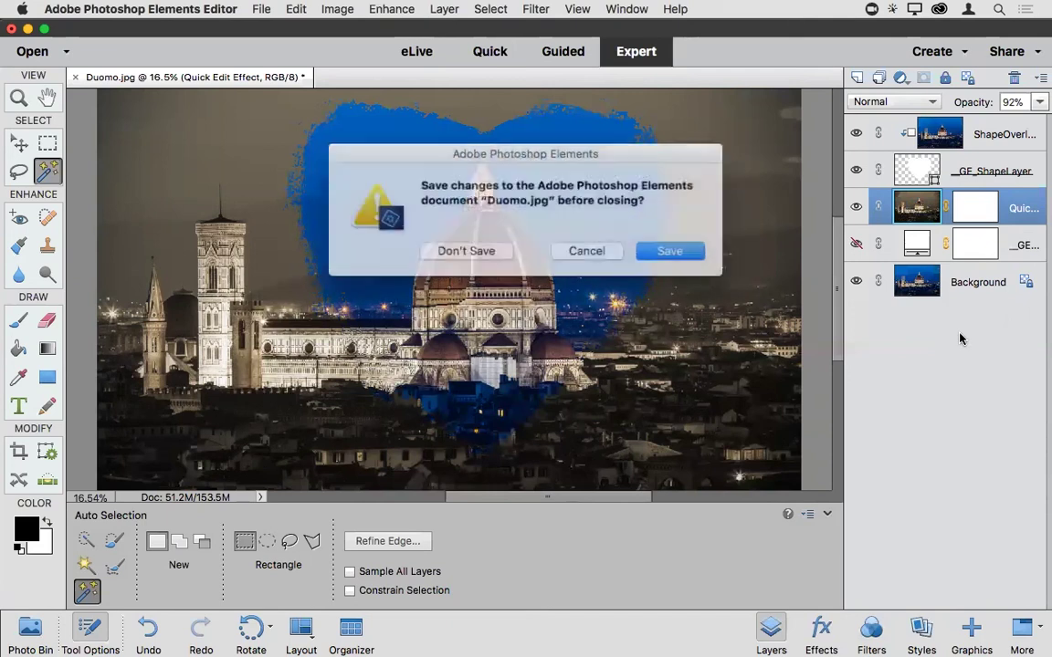
pyautogui.click(494, 380)
pyautogui.press('super+o')
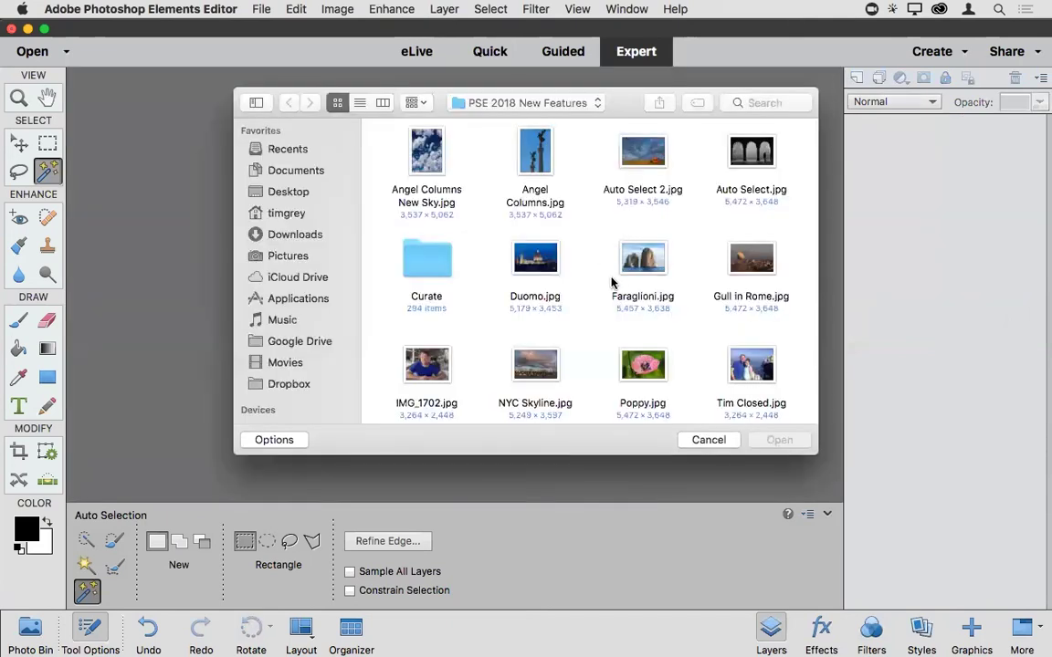
pyautogui.click(643, 365)
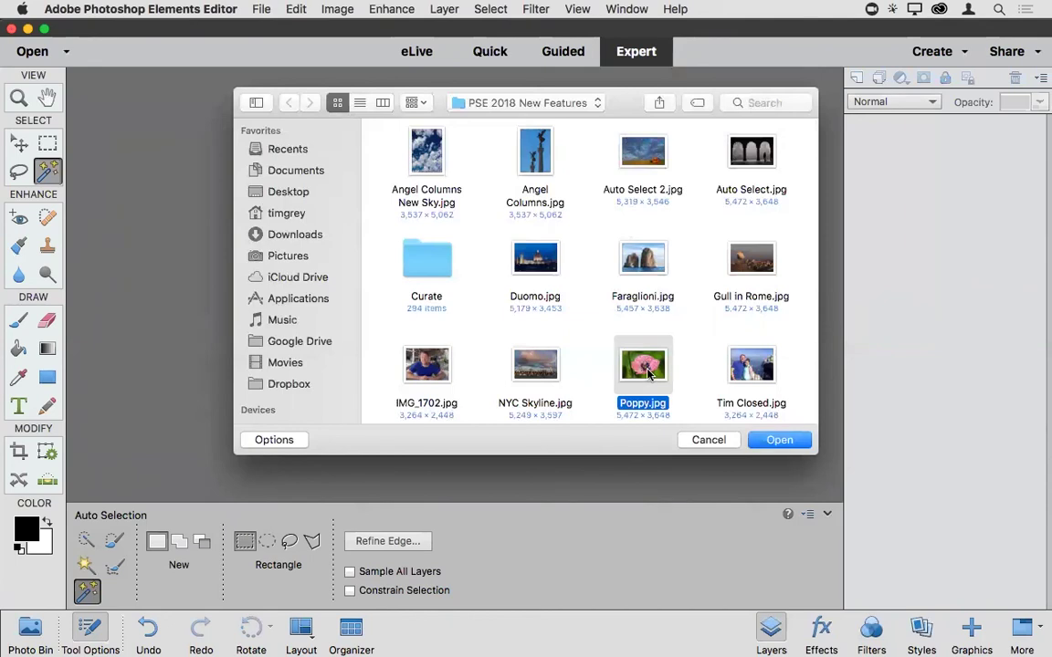
pyautogui.doubleClick(644, 367)
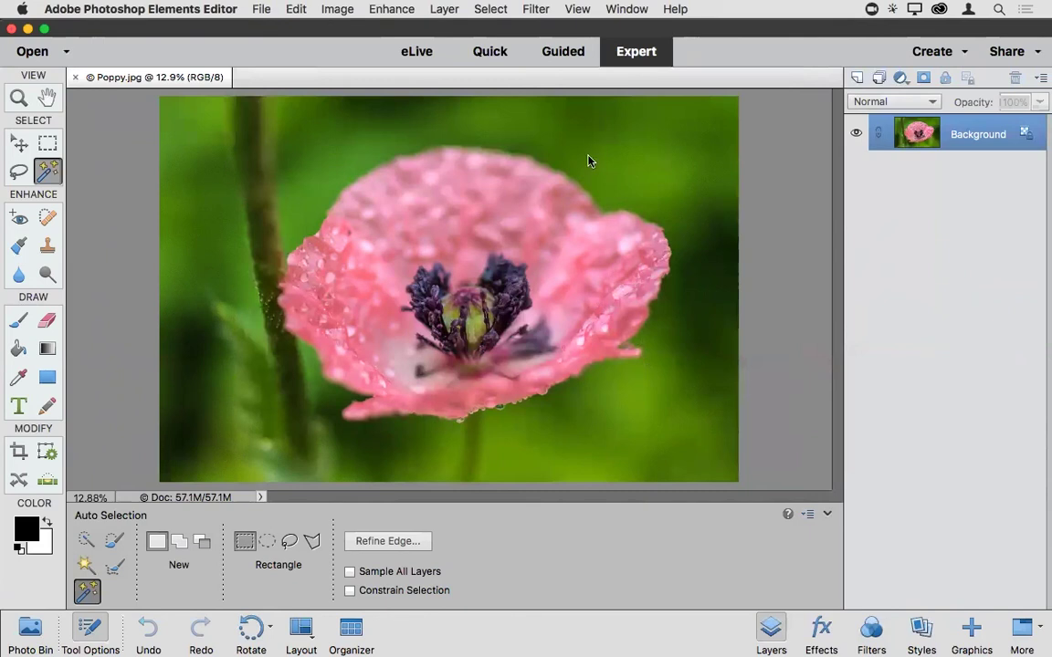
# Start the Watercolor Effect guided edit from Guided > Special Edits on Poppy.jpg.
pyautogui.click(564, 53)
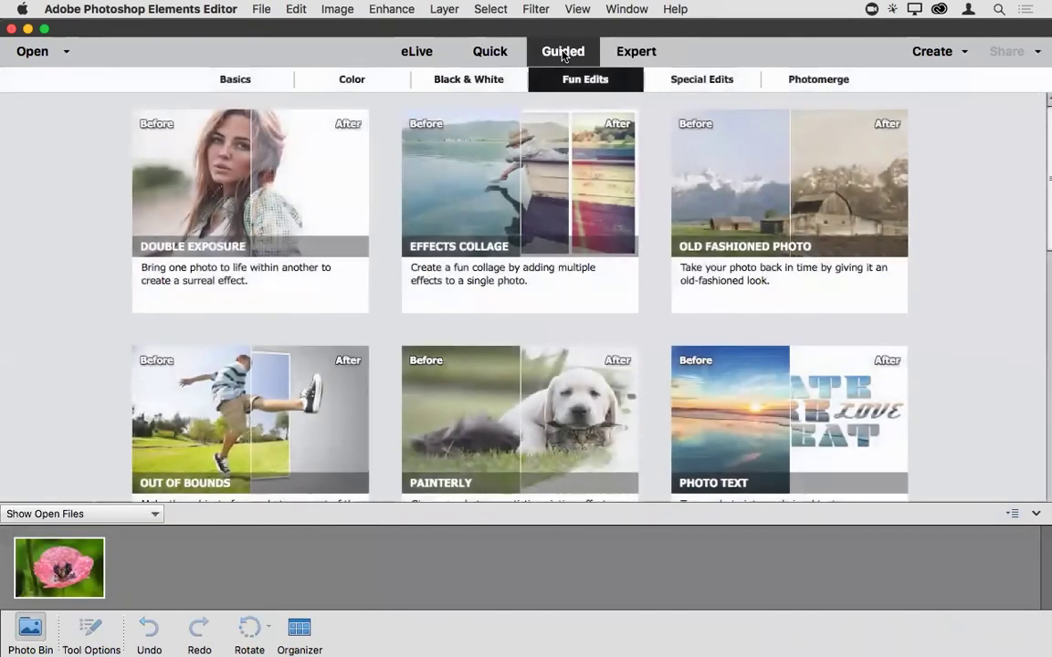
pyautogui.click(694, 82)
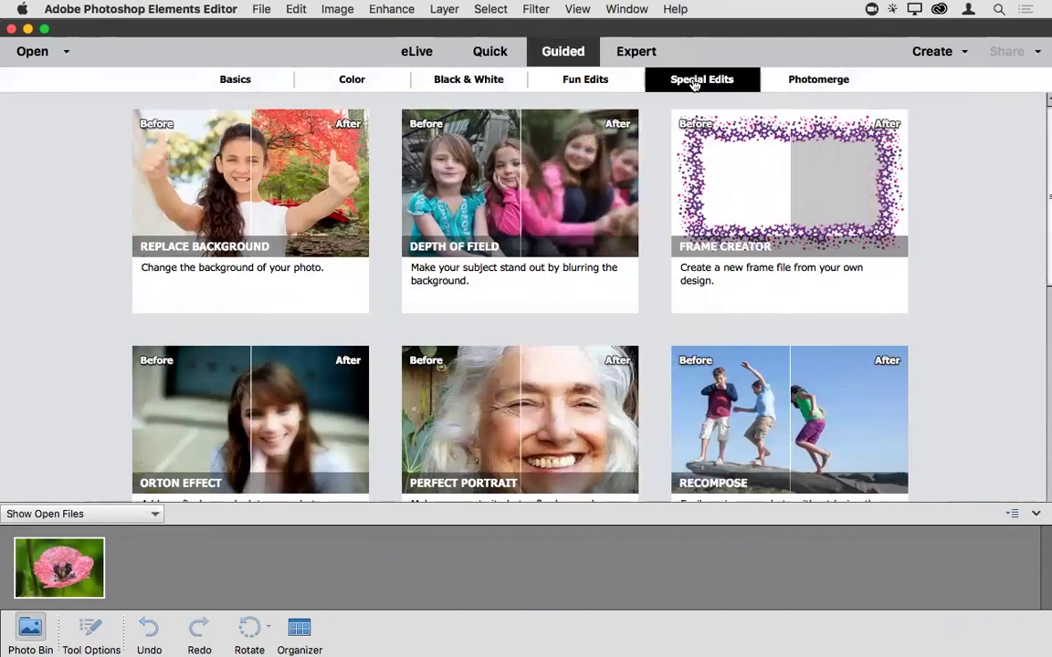
pyautogui.scroll(-6, 621, 242)
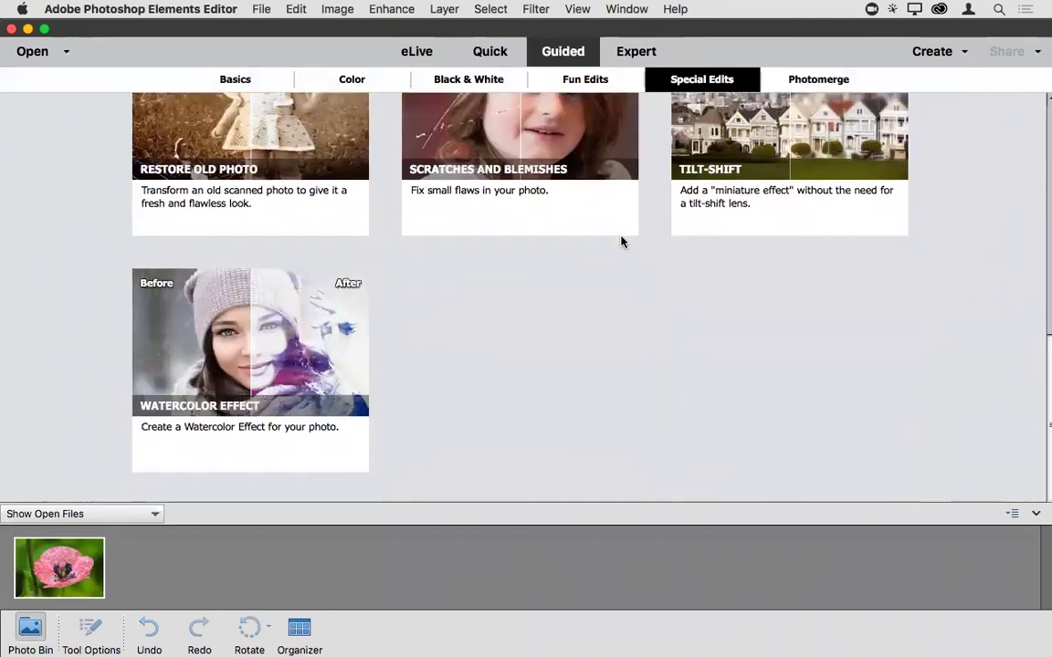
pyautogui.click(250, 319)
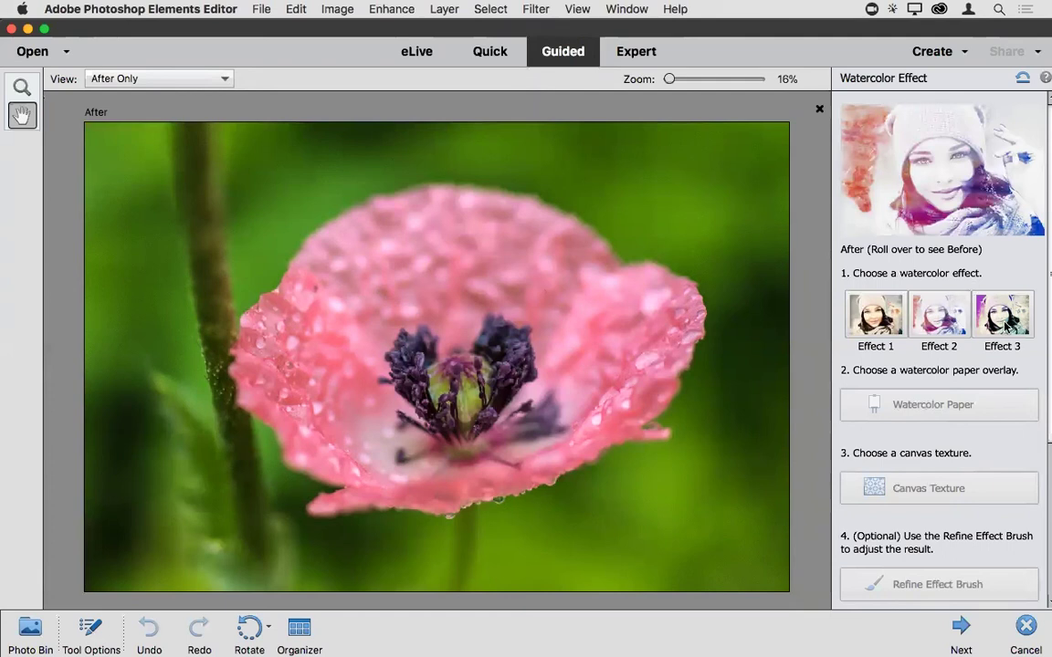
pyautogui.scroll(-2, 979, 322)
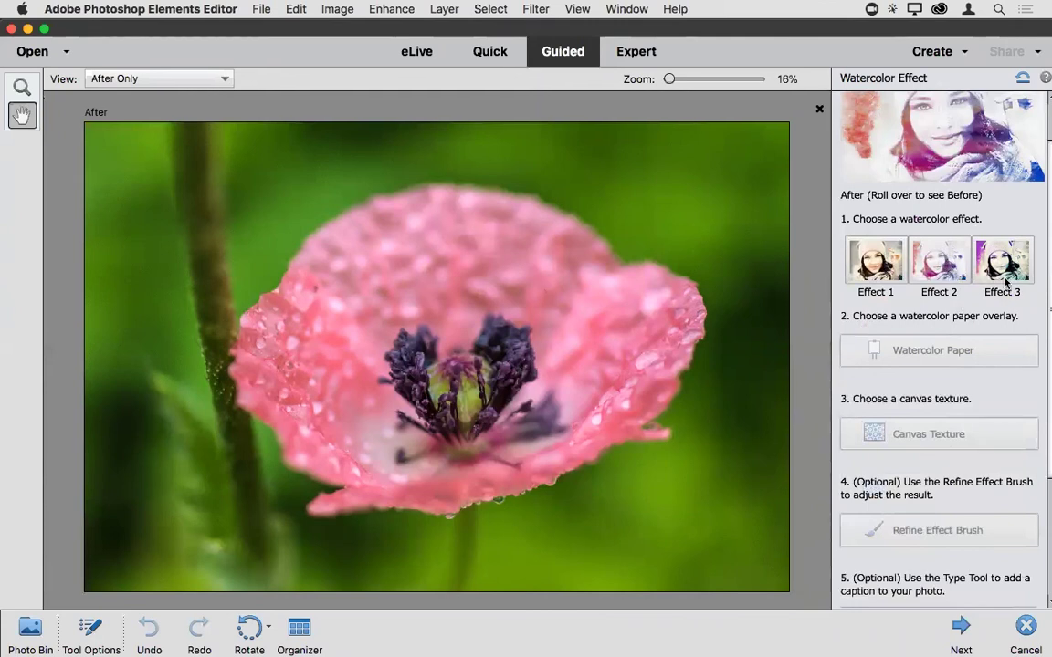
# Apply Watercolor Effect 1 to the poppy and bring up the Watercolor Paper overlays.
pyautogui.click(888, 262)
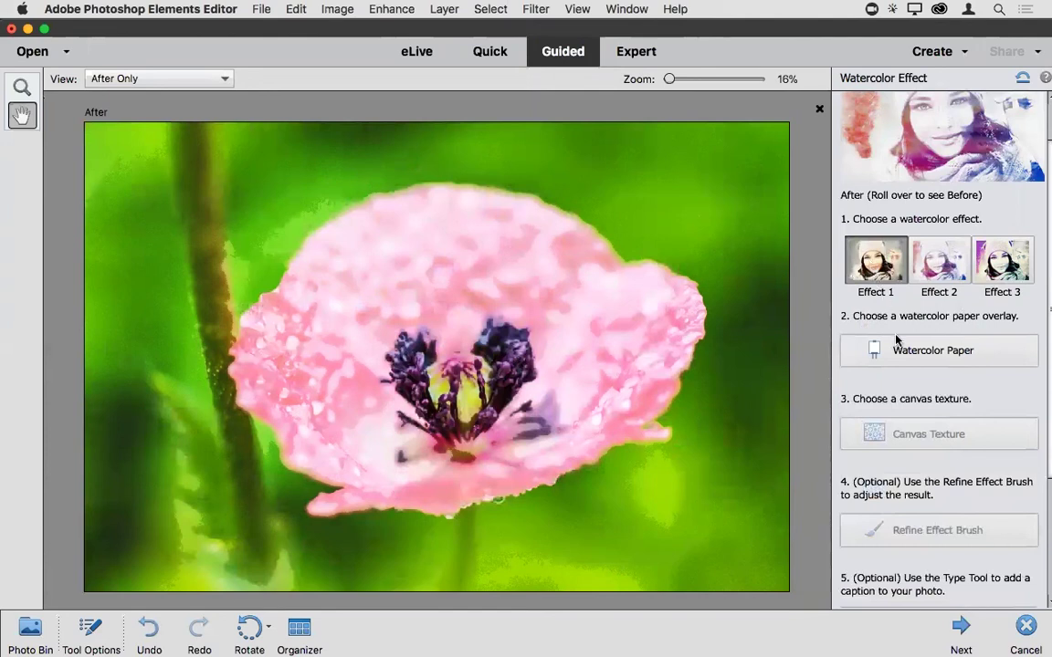
pyautogui.click(932, 350)
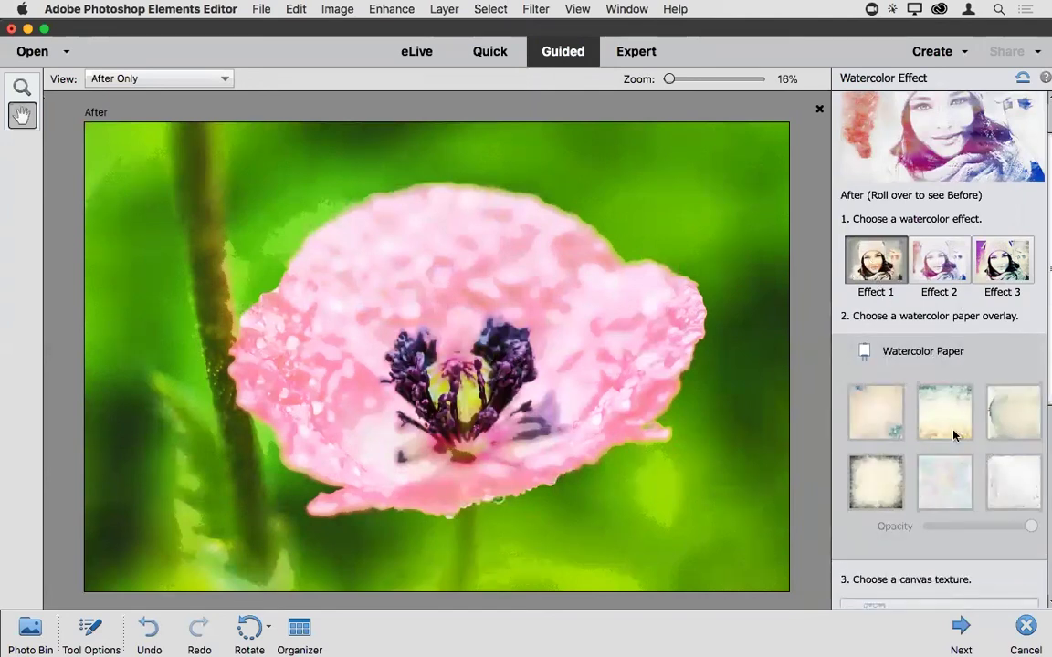
# Apply the bottom-left dark-edged Watercolor Paper overlay at 100% opacity.
pyautogui.click(881, 486)
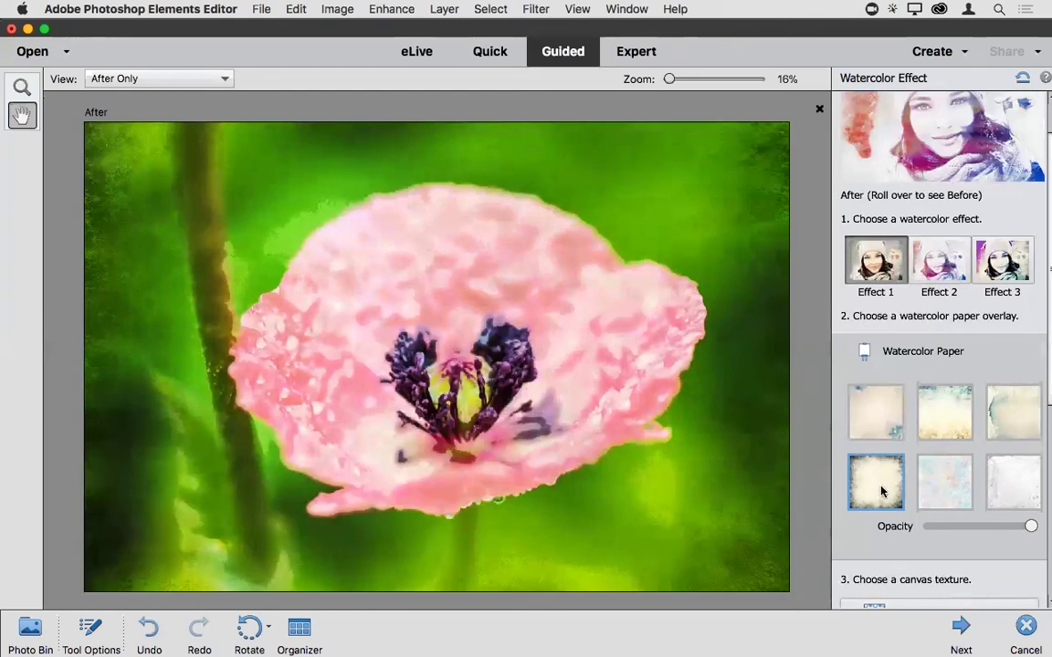
pyautogui.moveTo(1032, 528); pyautogui.dragTo(999, 530)
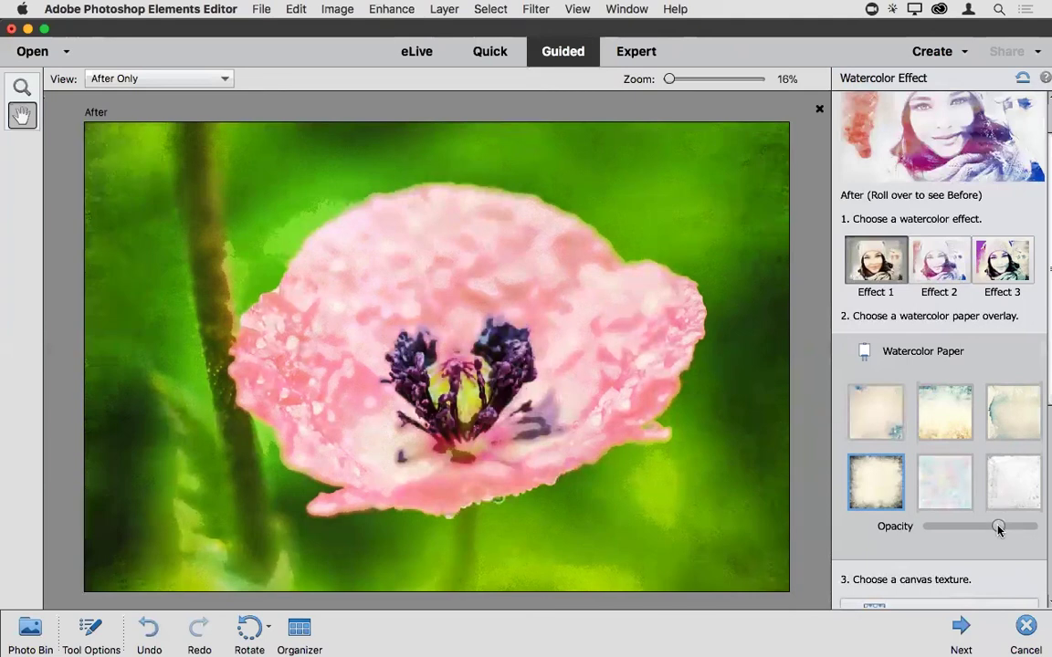
pyautogui.click(1031, 528)
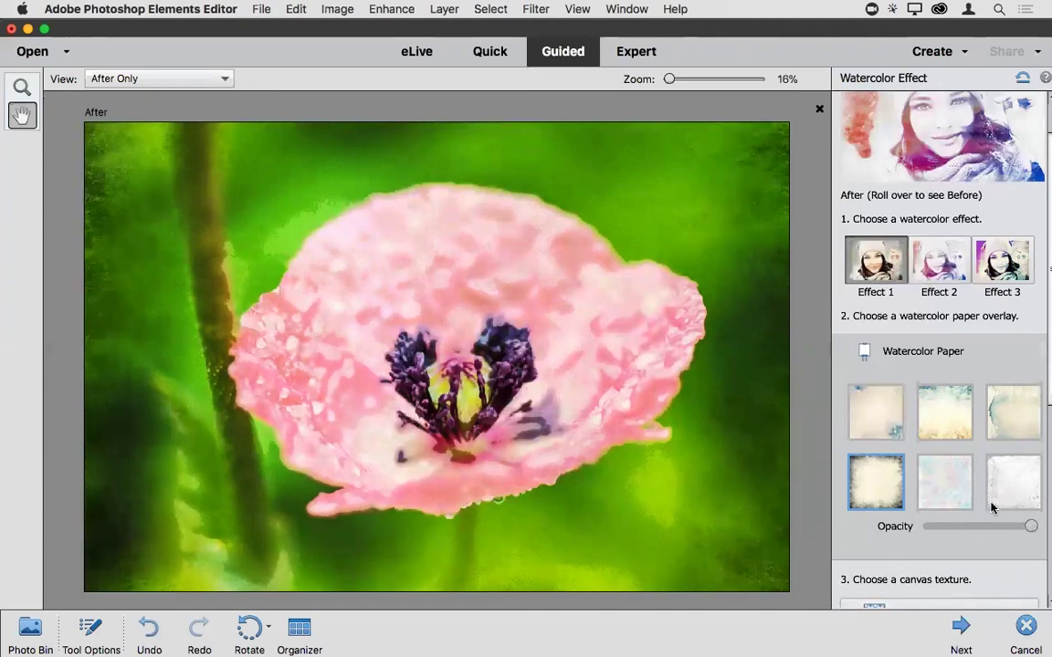
# Add the first Canvas Texture with its Intensity set about midway.
pyautogui.scroll(-3, 986, 519)
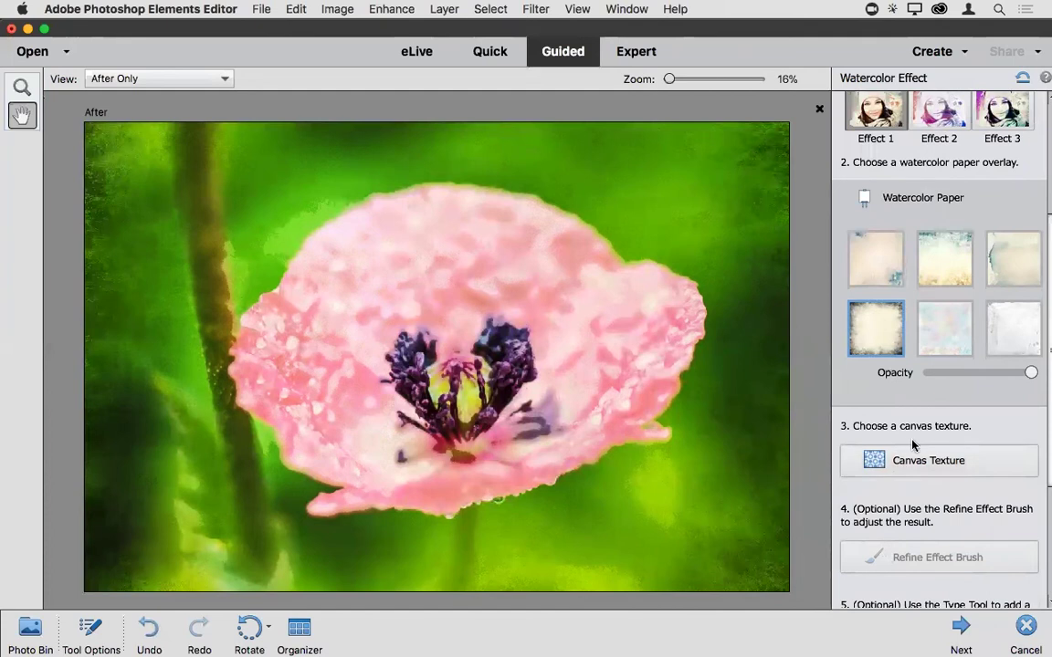
pyautogui.click(904, 463)
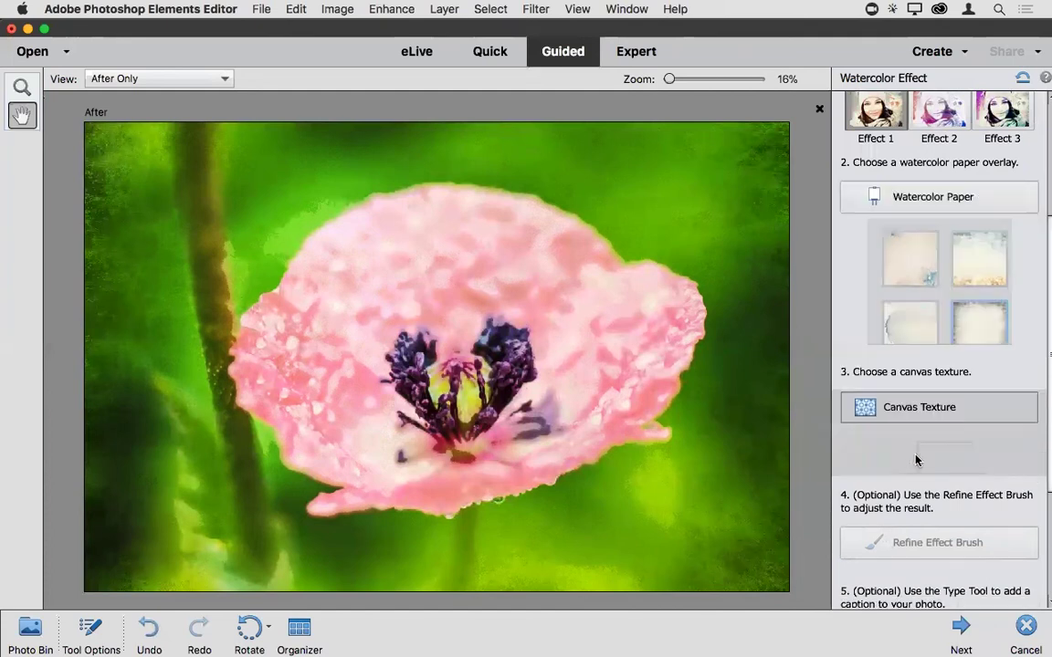
pyautogui.click(893, 409)
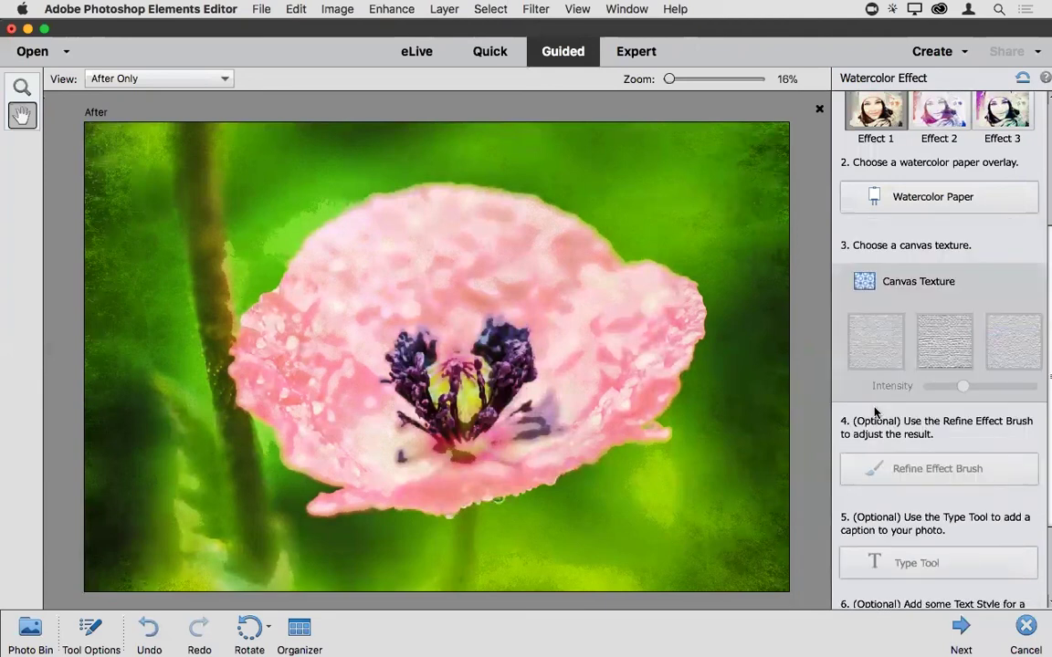
pyautogui.click(872, 340)
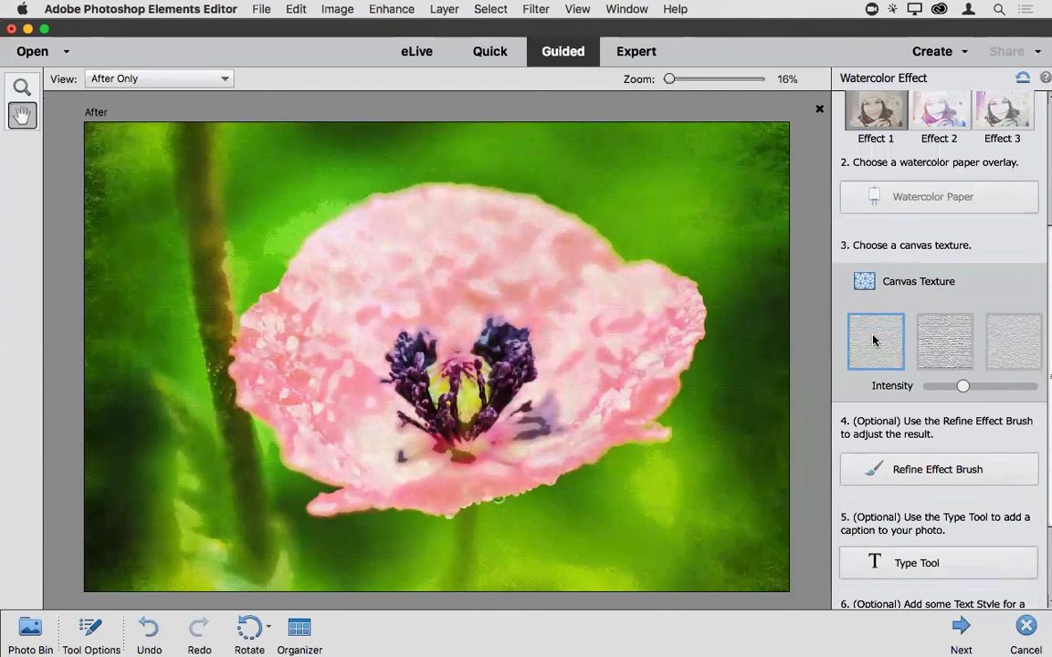
pyautogui.moveTo(962, 387); pyautogui.dragTo(998, 387)
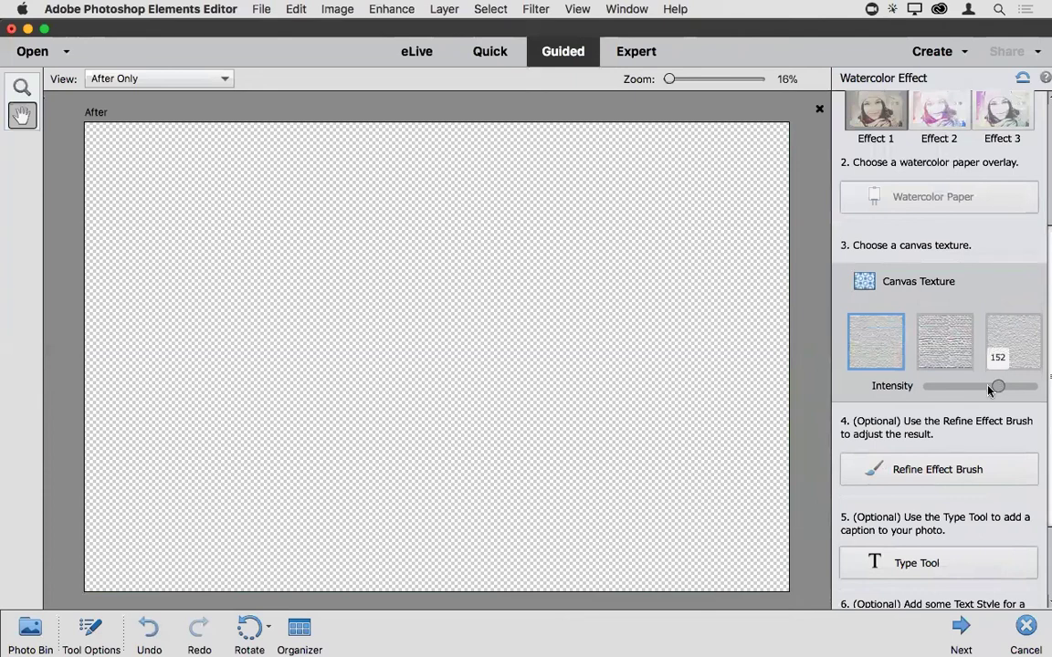
pyautogui.click(973, 386)
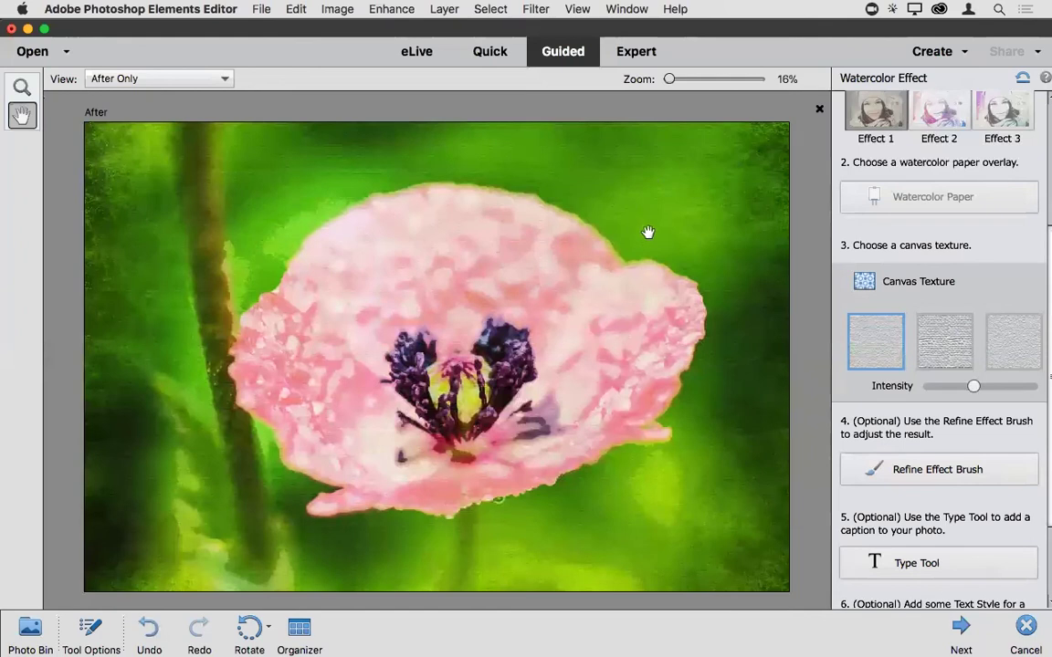
# With a larger Subtract Refine Effect Brush, brush the effect out of the lower-right corner.
pyautogui.click(932, 468)
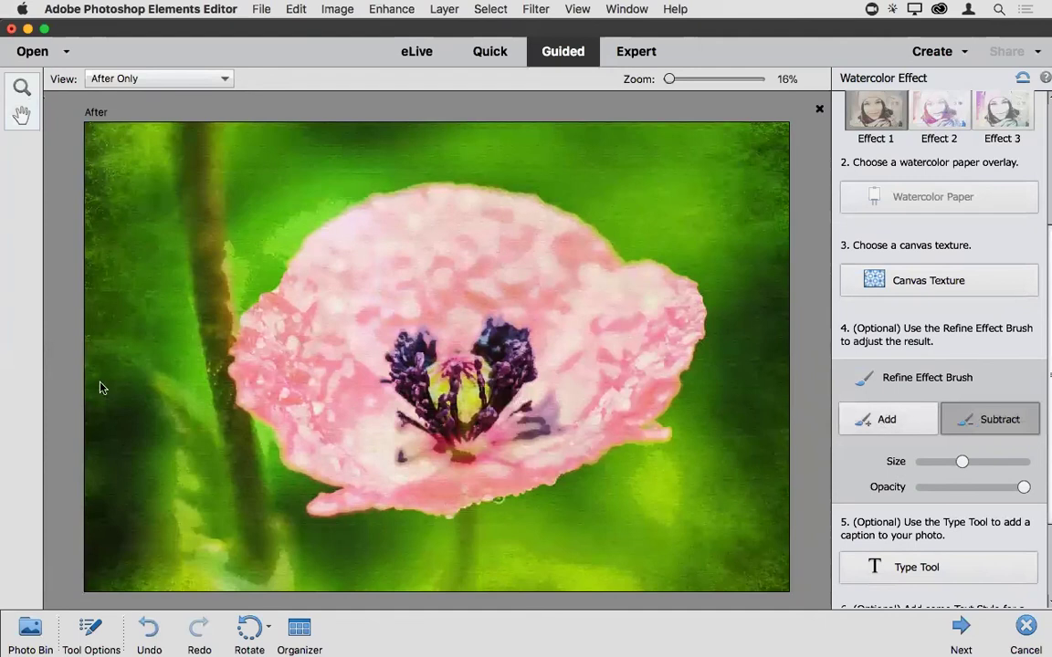
pyautogui.press(']')
pyautogui.press(']')
pyautogui.press(']')
pyautogui.press(']')
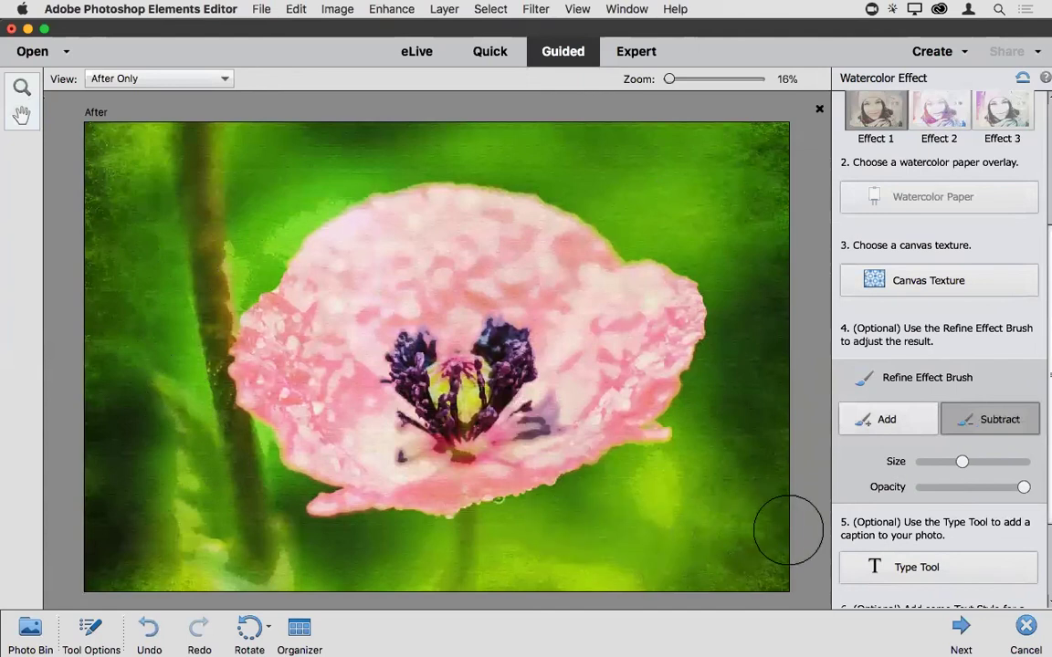
pyautogui.moveTo(786, 543); pyautogui.dragTo(776, 546)
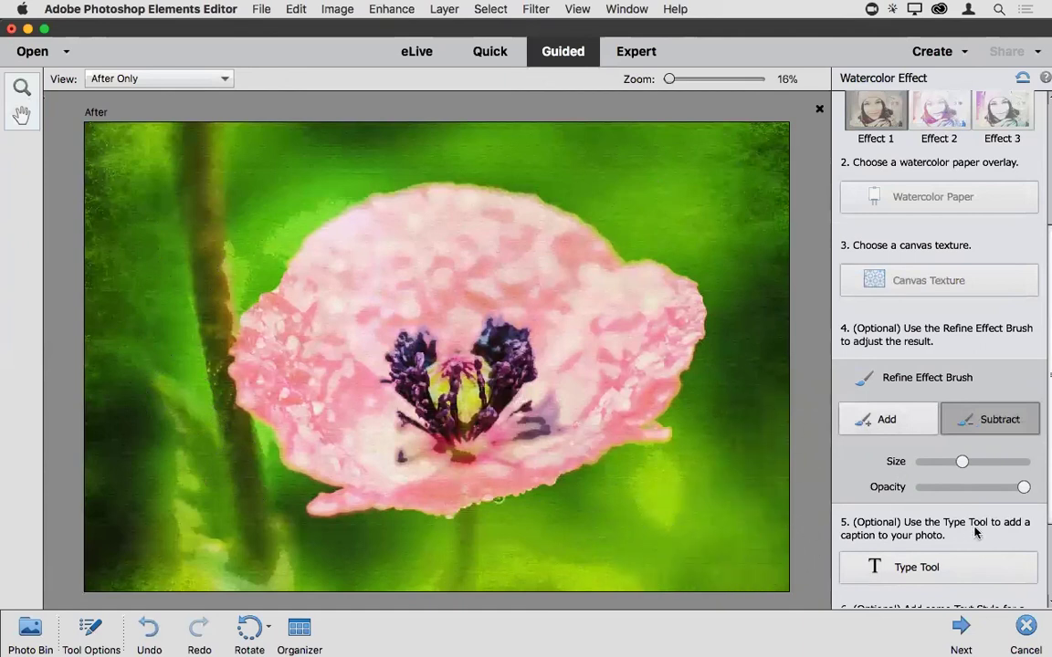
pyautogui.scroll(-2, 913, 520)
pyautogui.click(914, 502)
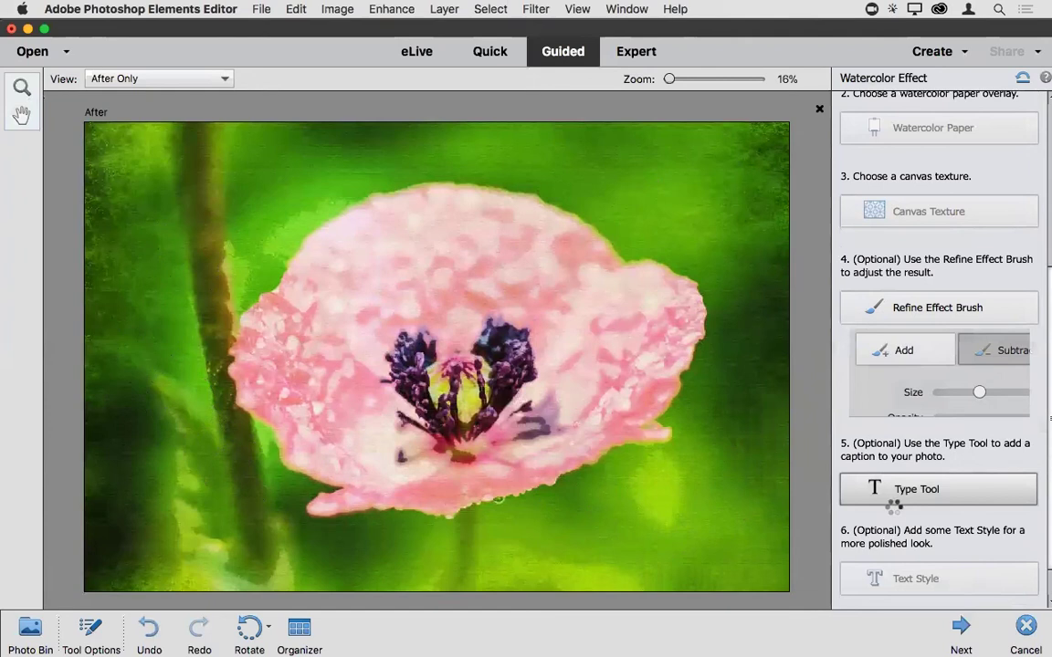
# Add a 'Poppy' text caption in the lower-right of the photo.
pyautogui.click(883, 493)
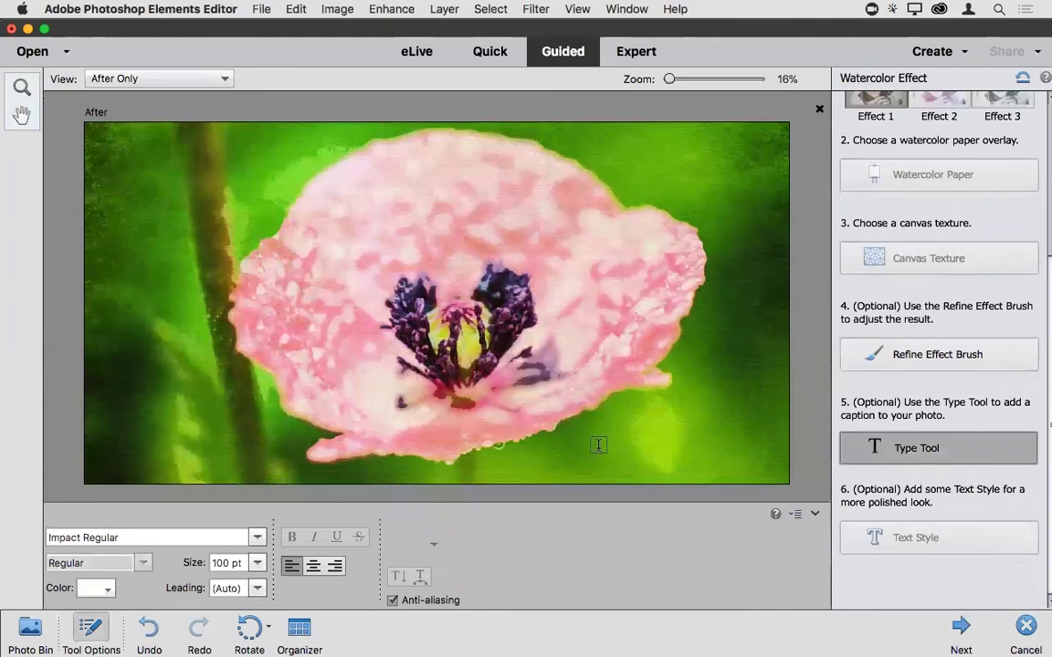
pyautogui.click(592, 446)
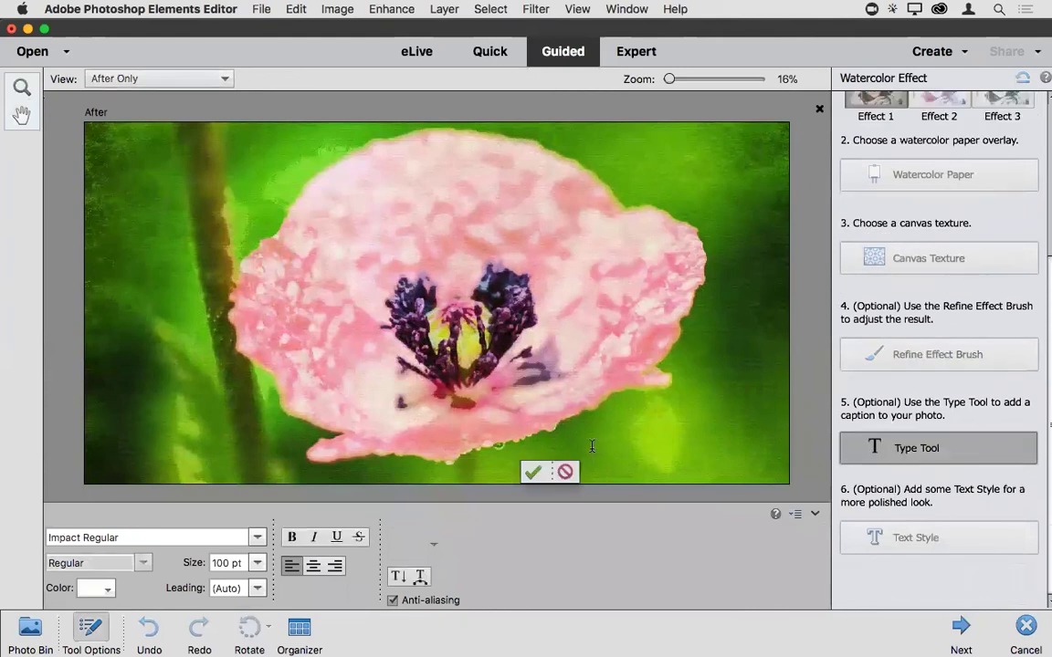
pyautogui.write('Poppy')
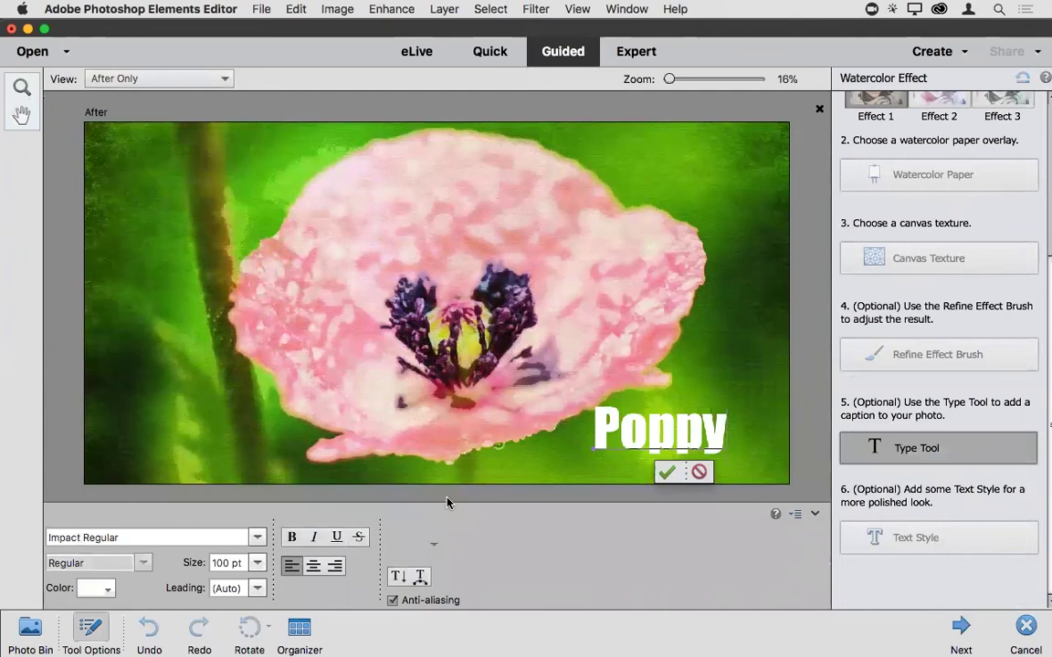
pyautogui.press('super+a')
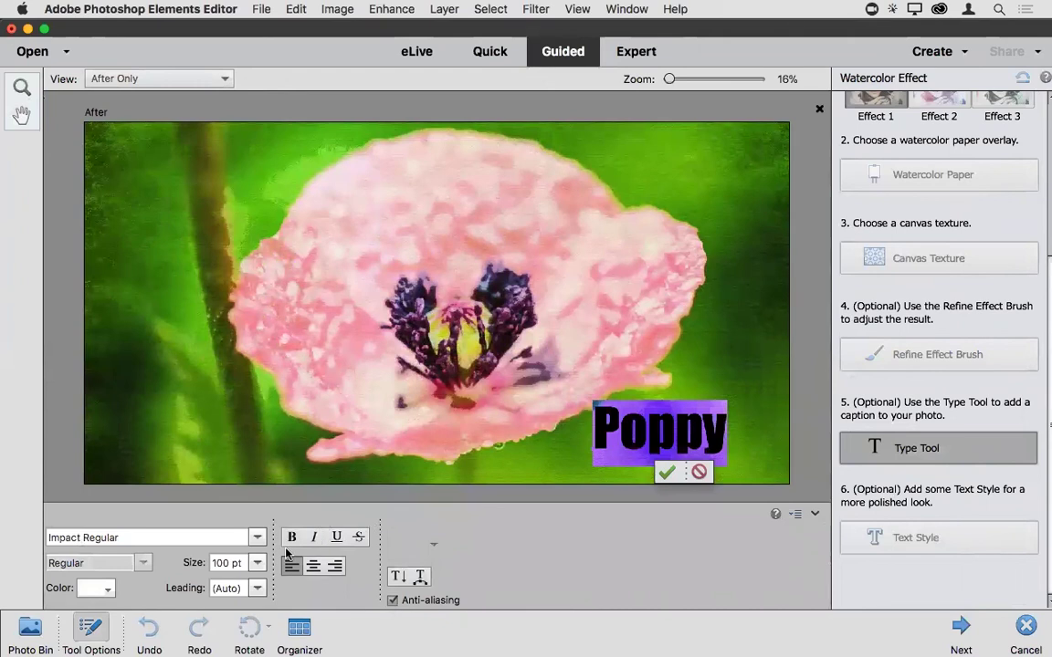
pyautogui.click(667, 471)
# Move the Poppy caption lower and give it the third text style.
pyautogui.moveTo(683, 491); pyautogui.dragTo(689, 534)
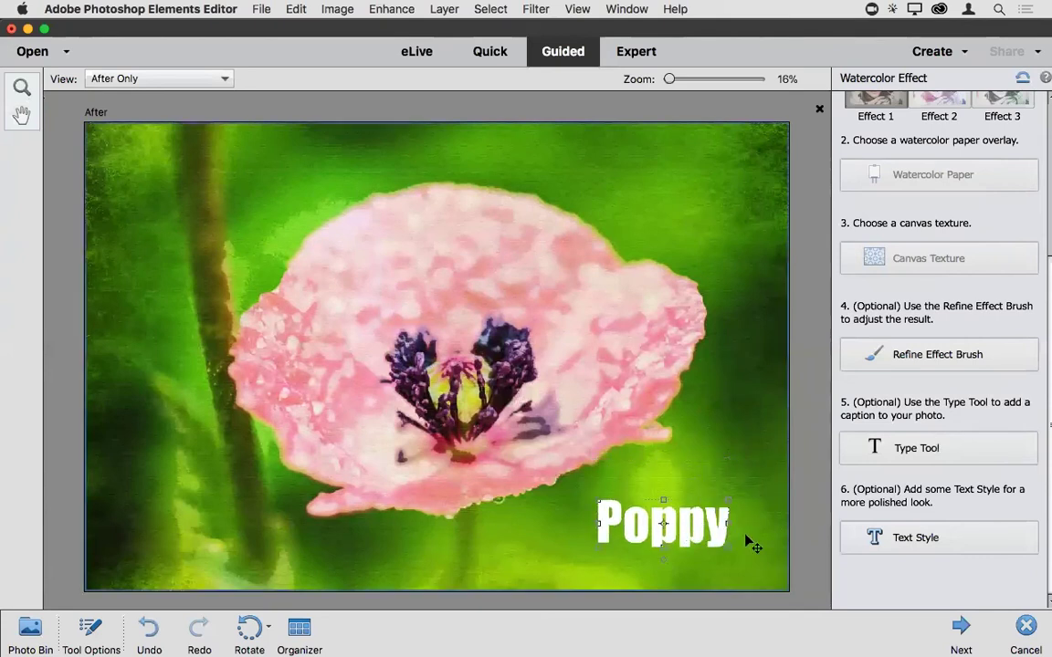
pyautogui.click(936, 539)
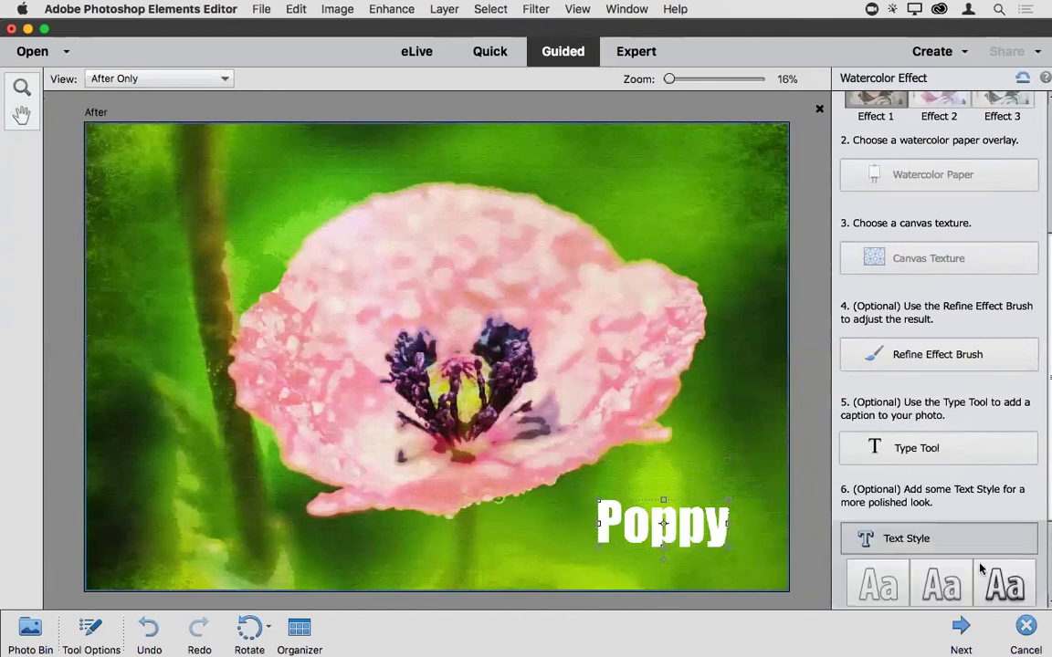
pyautogui.click(1004, 582)
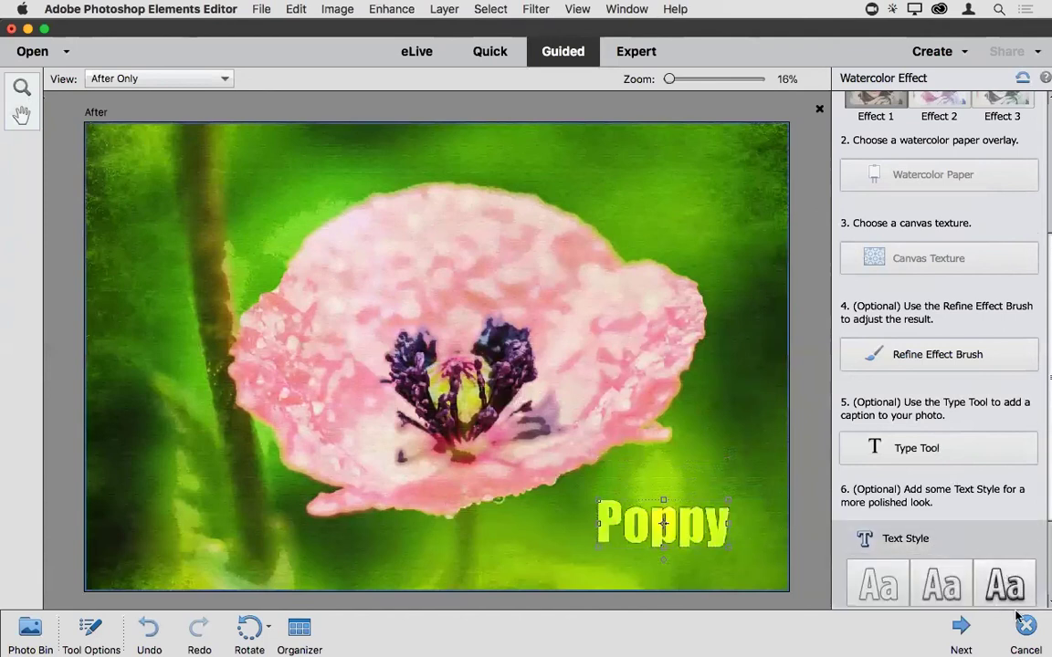
pyautogui.click(738, 551)
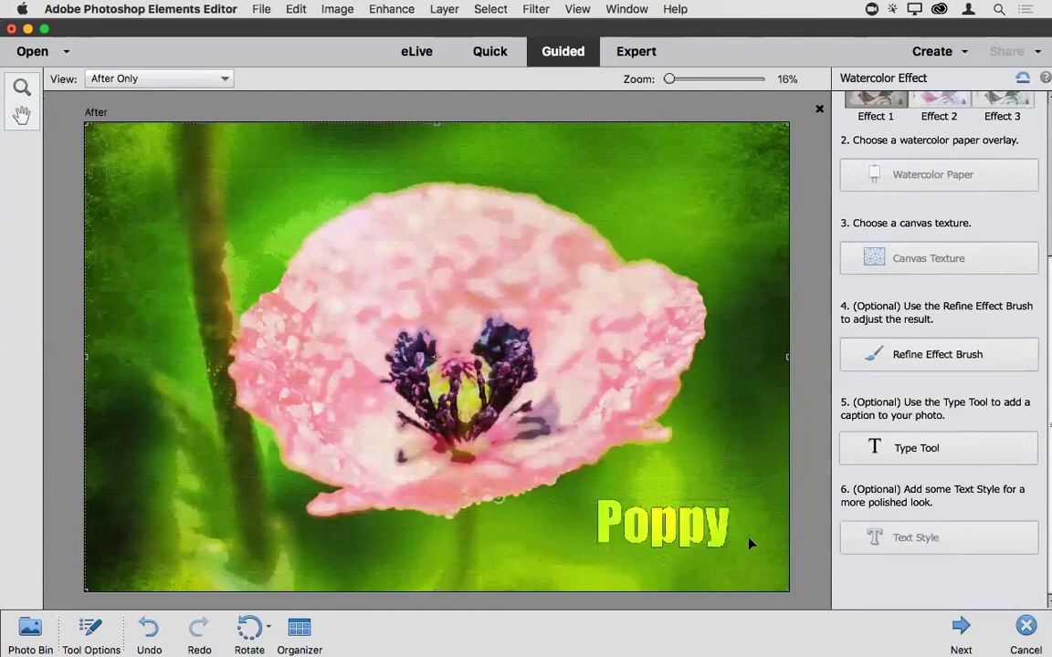
# Finish the Watercolor guided edit and continue editing the poppy in Expert mode.
pyautogui.click(961, 628)
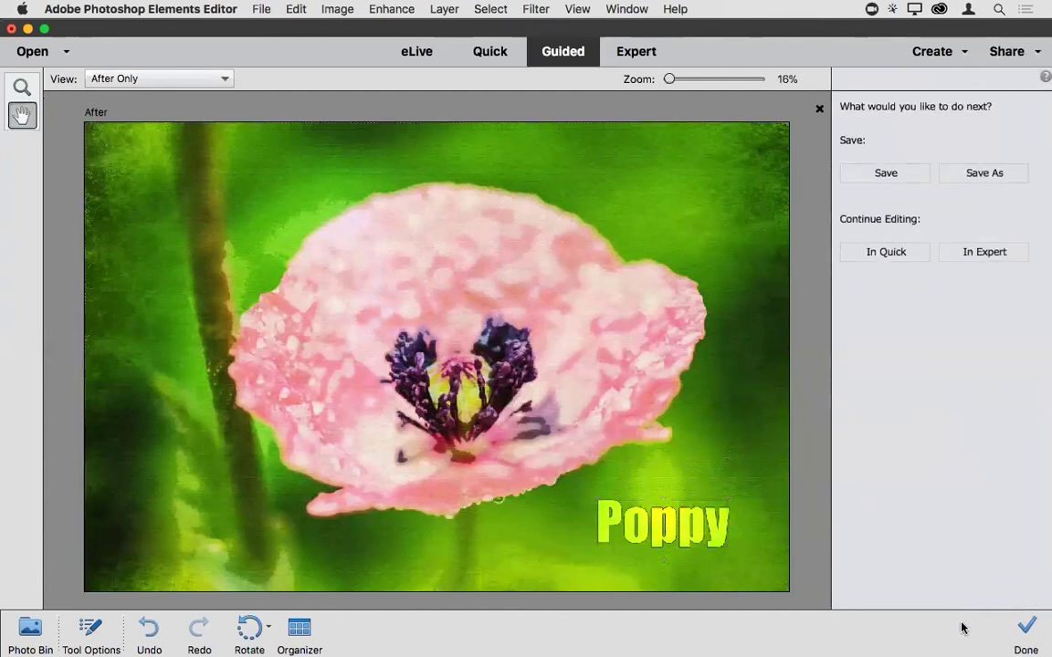
pyautogui.click(984, 252)
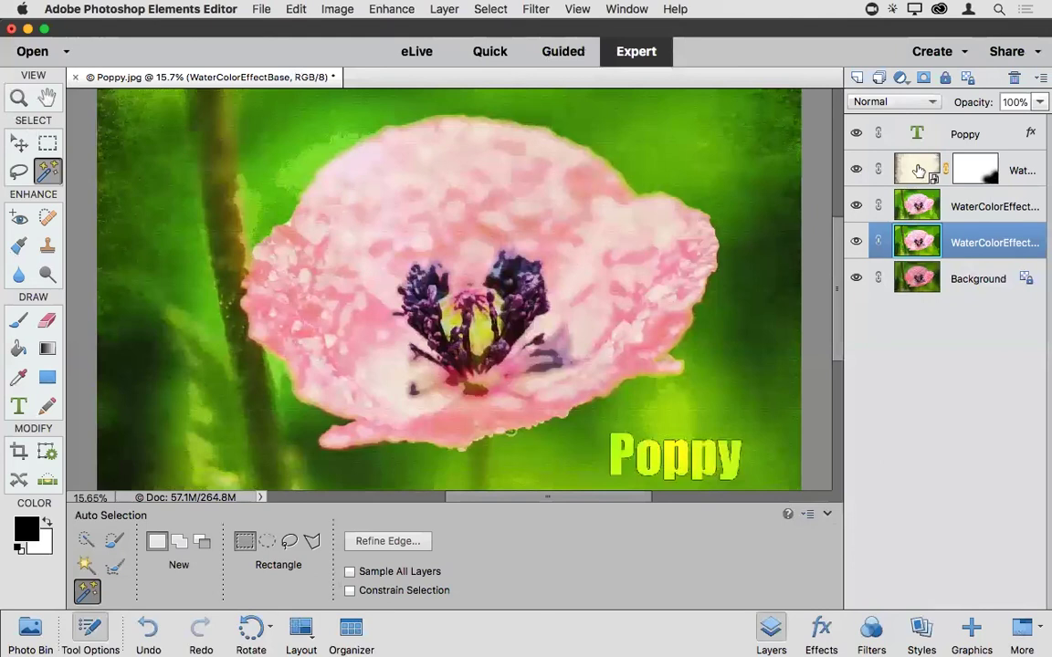
pyautogui.doubleClick(917, 134)
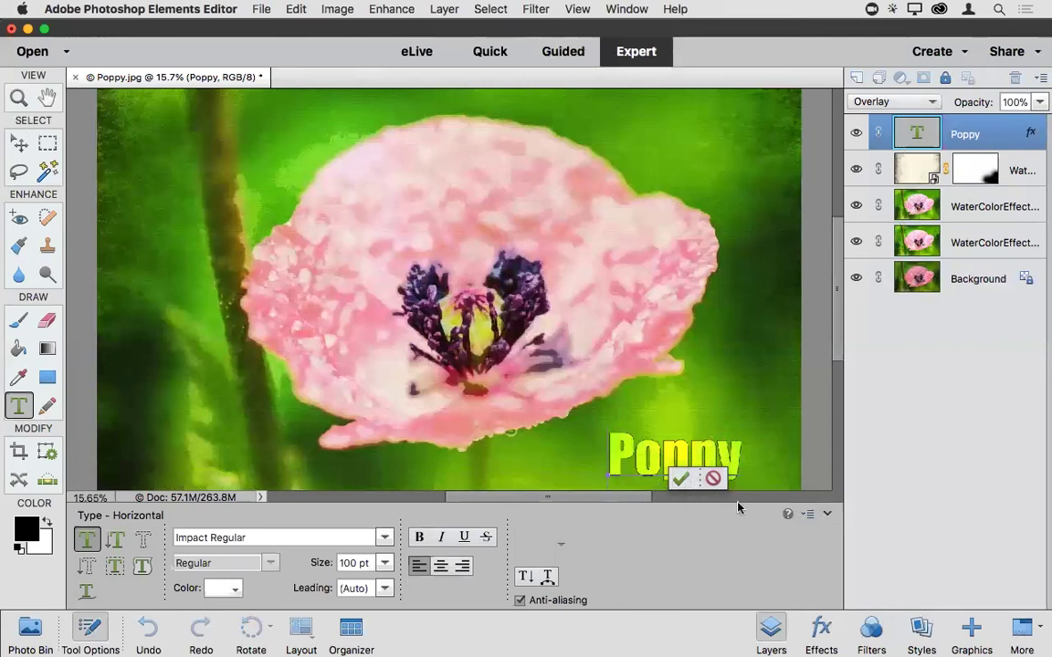
pyautogui.click(680, 479)
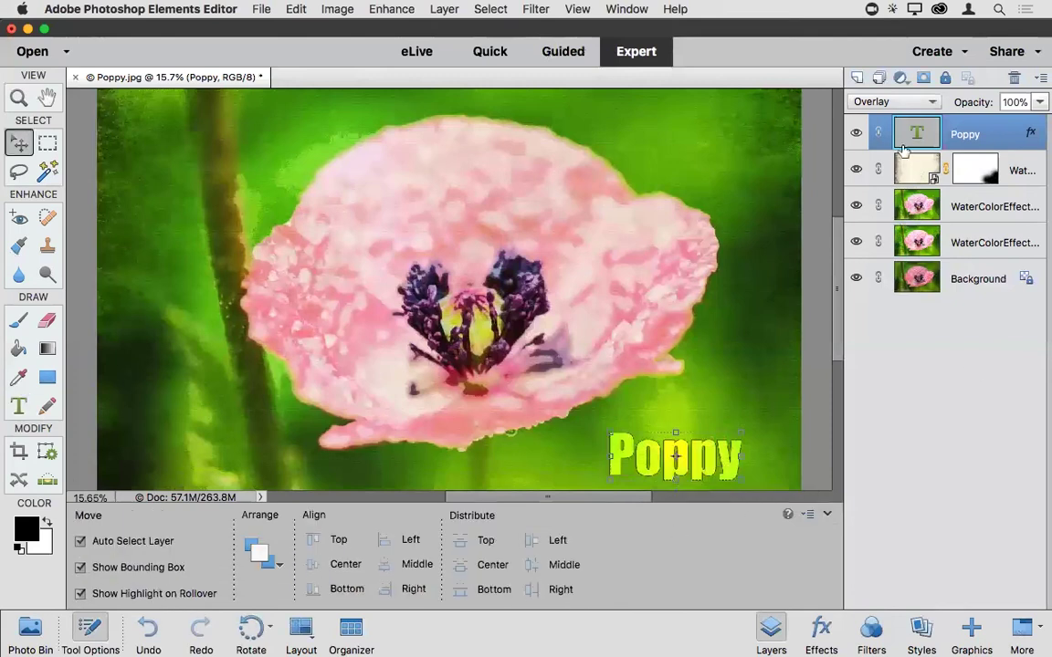
pyautogui.moveTo(612, 456); pyautogui.dragTo(528, 453)
pyautogui.moveTo(658, 454); pyautogui.dragTo(764, 456)
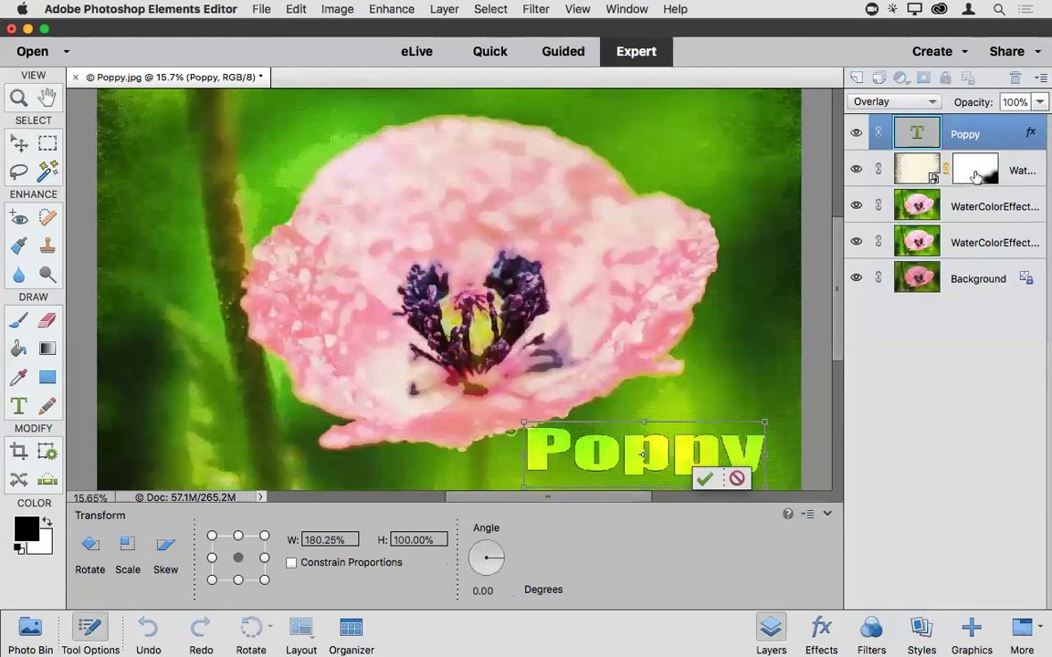
pyautogui.click(736, 478)
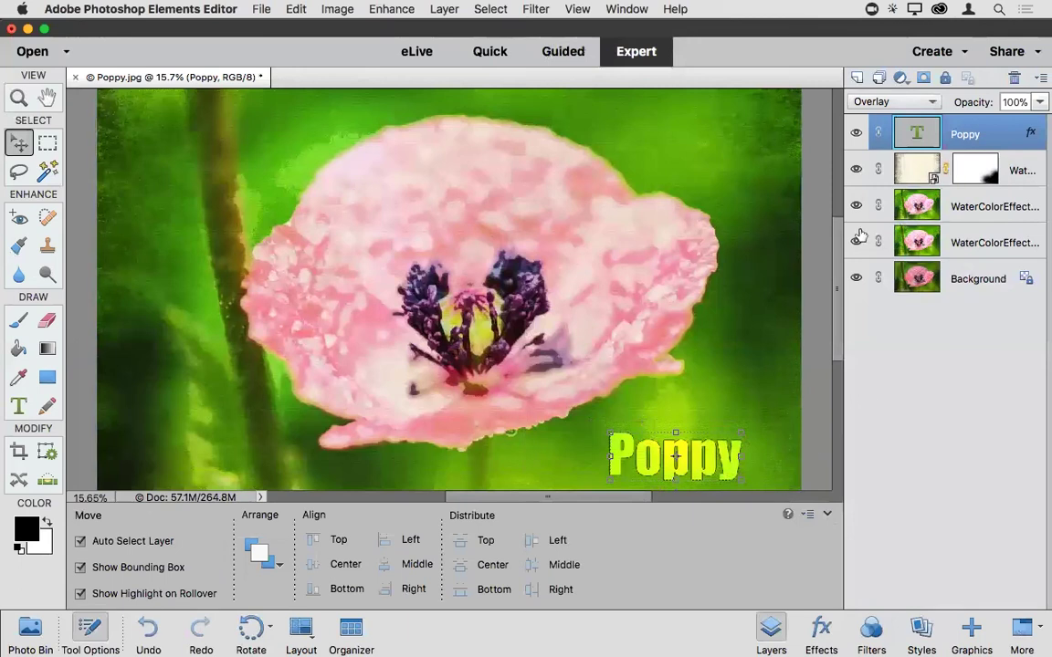
# Toggle the WaterColorEffectPaper layer to compare, then hide the Poppy text layer.
pyautogui.click(855, 170)
pyautogui.click(856, 170)
pyautogui.click(855, 170)
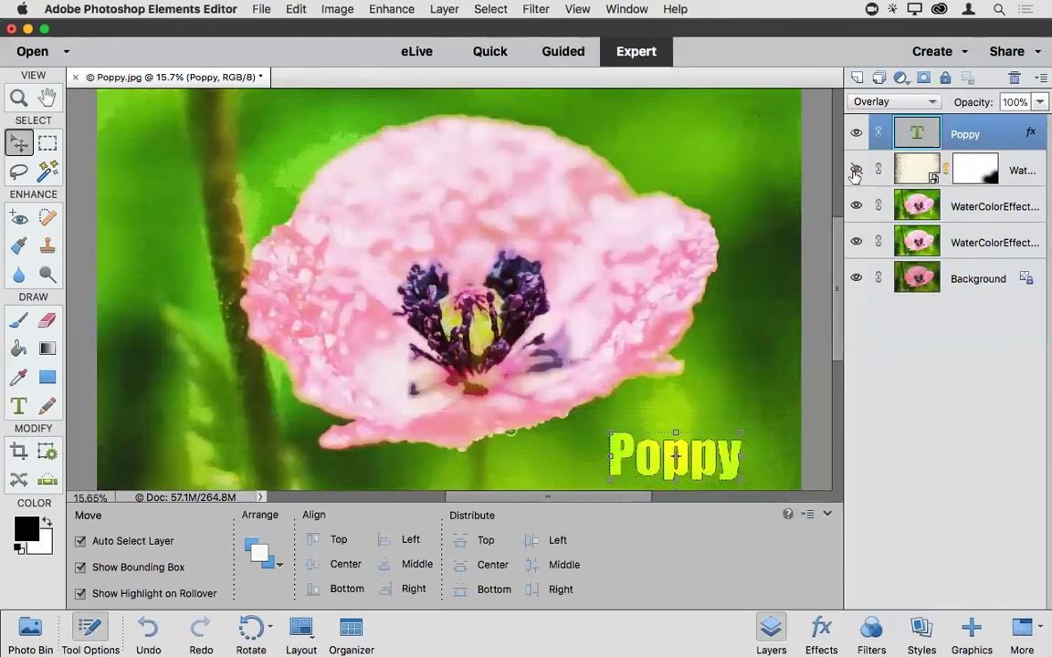
pyautogui.click(855, 170)
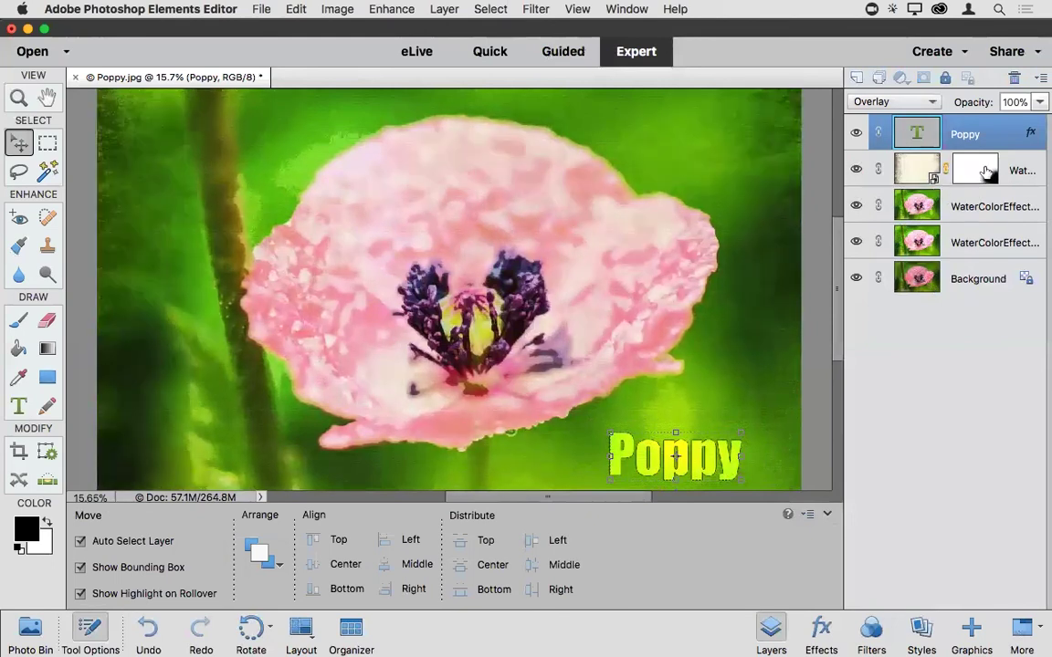
pyautogui.click(884, 157)
pyautogui.click(855, 133)
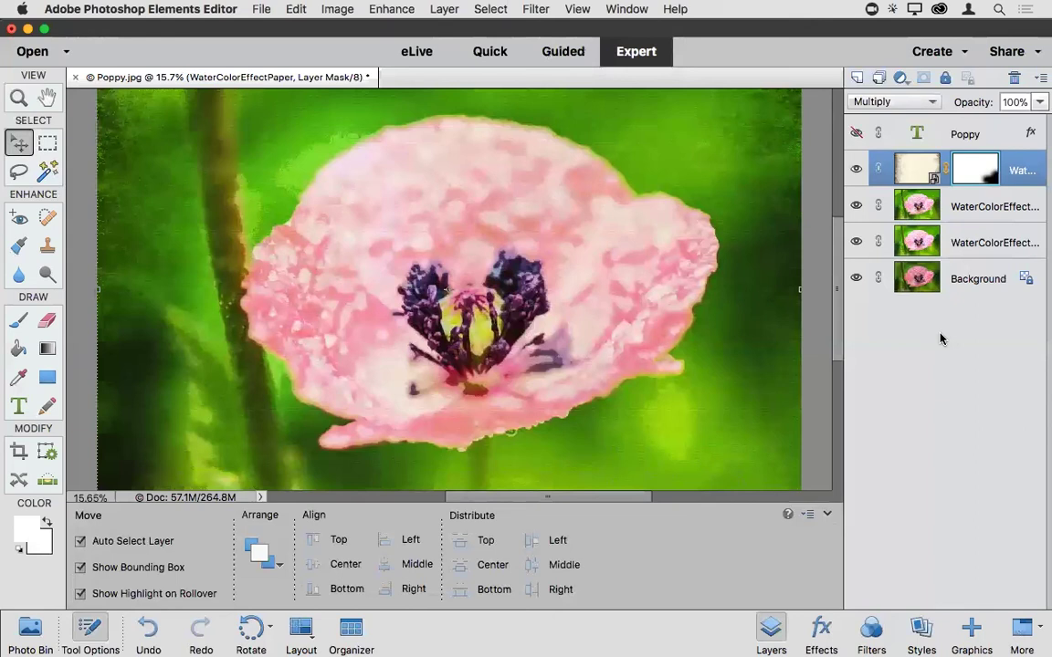
# Close Poppy.jpg without saving and open the portrait Tim.jpg.
pyautogui.press('super+w')
pyautogui.click(482, 248)
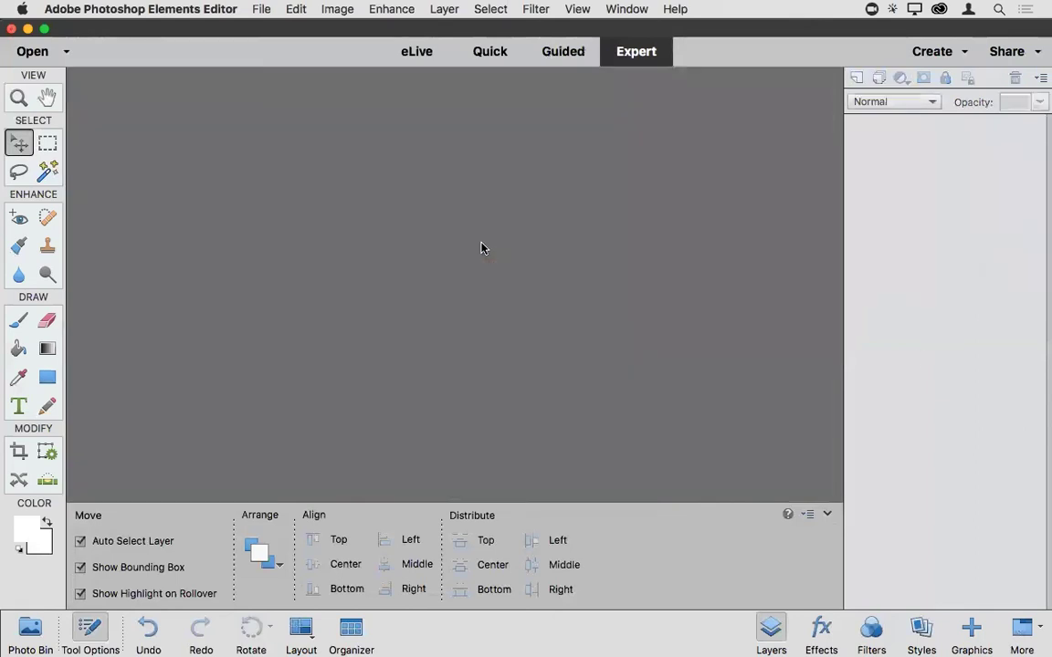
pyautogui.press('super+o')
pyautogui.scroll(-5, 621, 283)
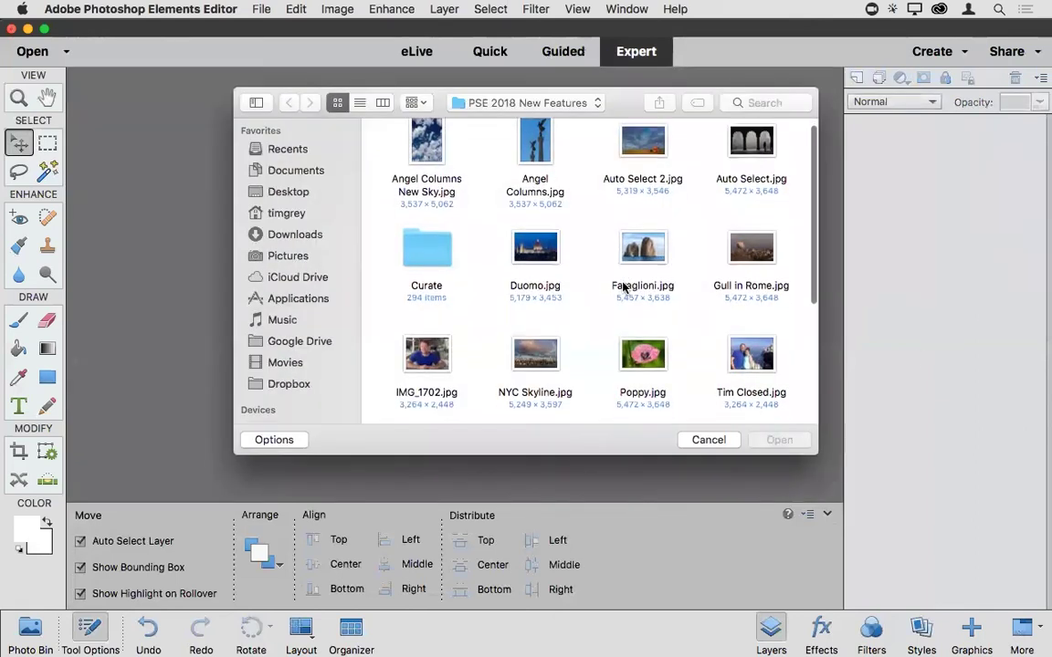
pyautogui.click(748, 245)
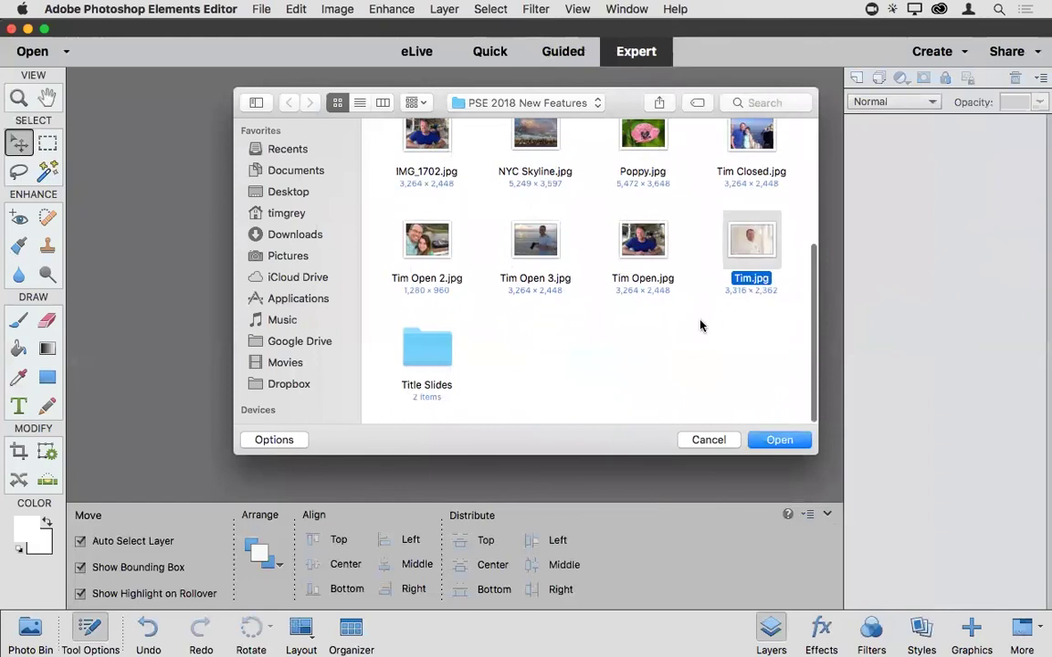
pyautogui.scroll(4, 698, 325)
pyautogui.scroll(1, 697, 329)
pyautogui.click(535, 297)
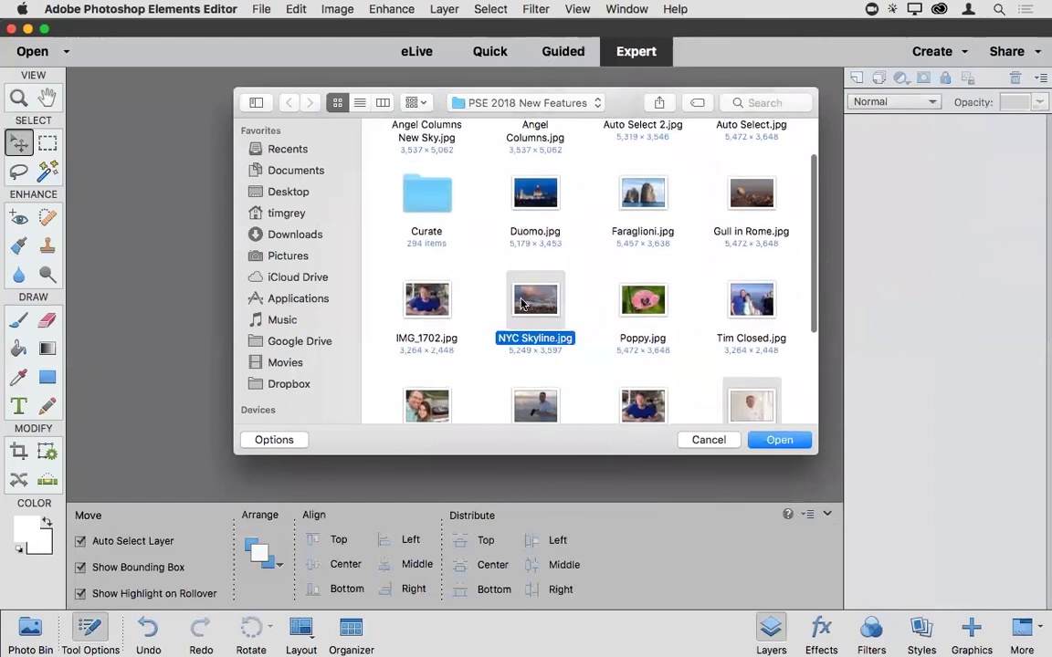
pyautogui.click(705, 388)
pyautogui.click(796, 440)
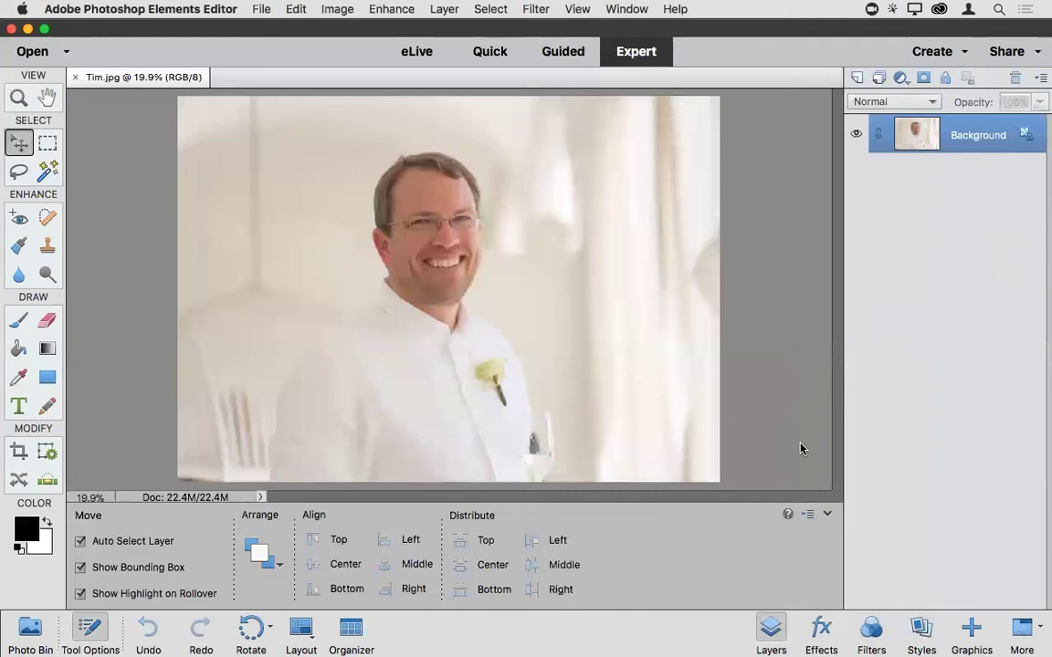
# Start the Double Exposure guided edit from Guided > Fun Edits on Tim.jpg.
pyautogui.click(564, 53)
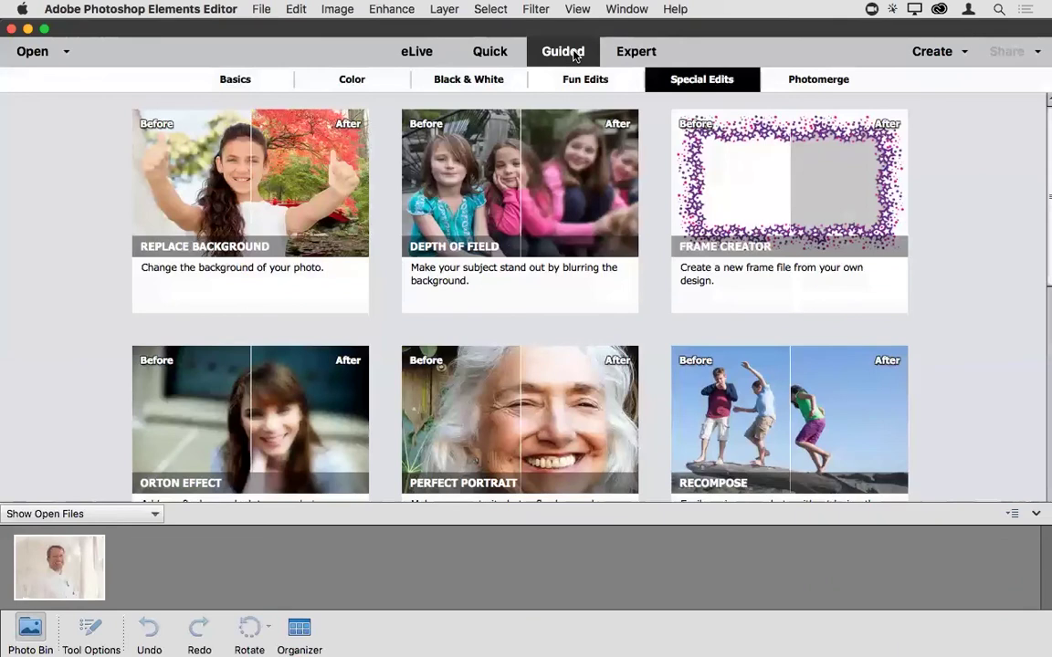
pyautogui.click(573, 82)
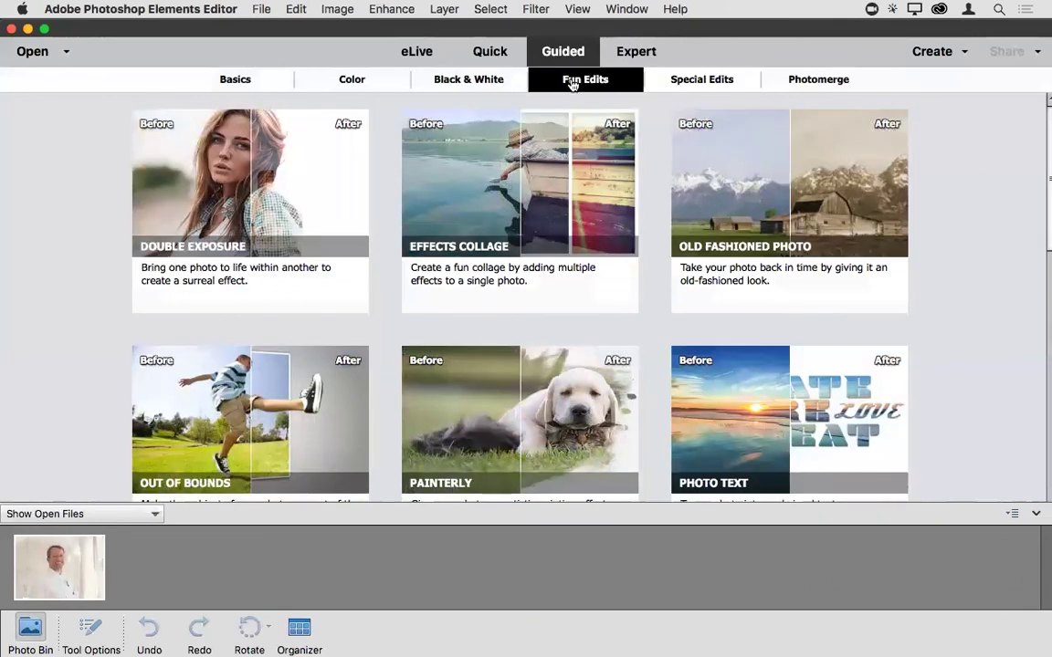
pyautogui.click(236, 200)
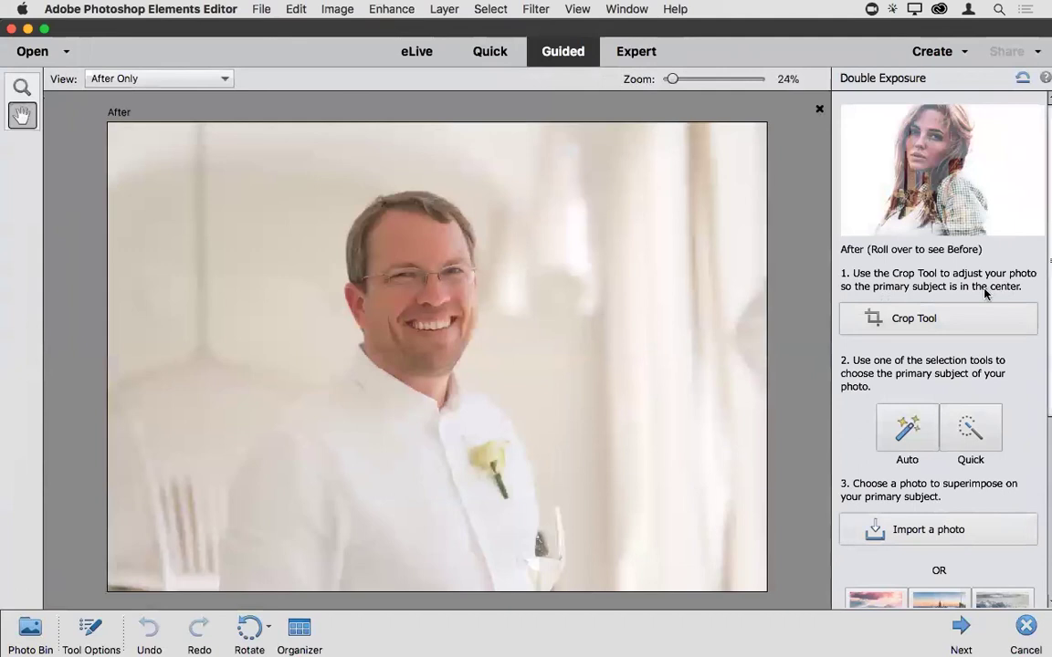
# Crop Tim.jpg by pulling the right and top edges inward to centre the man.
pyautogui.click(929, 320)
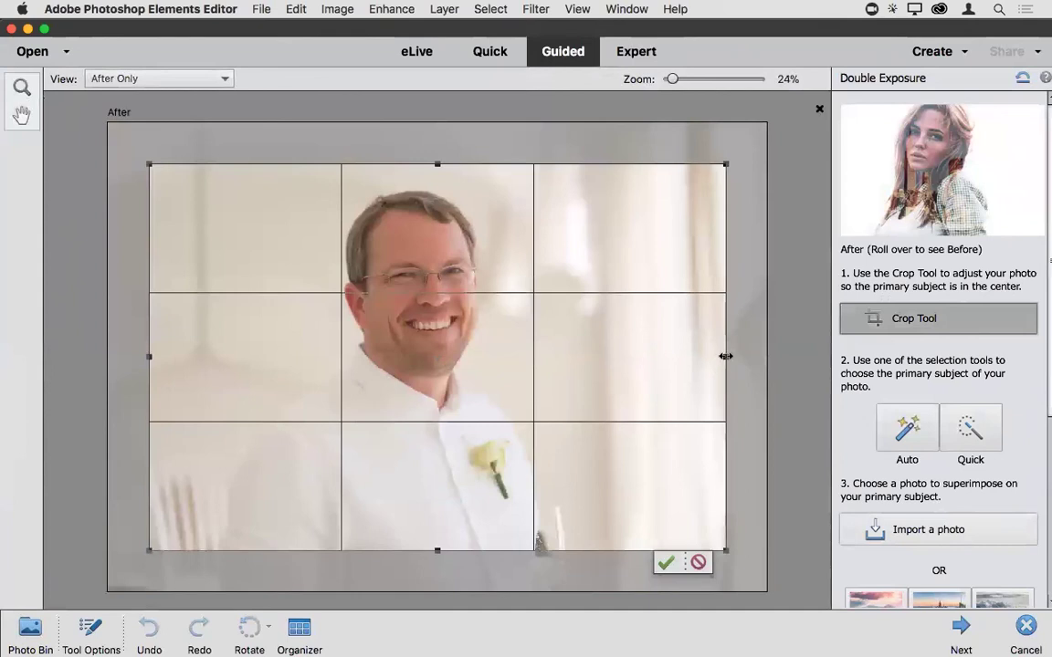
pyautogui.moveTo(722, 356); pyautogui.dragTo(687, 356)
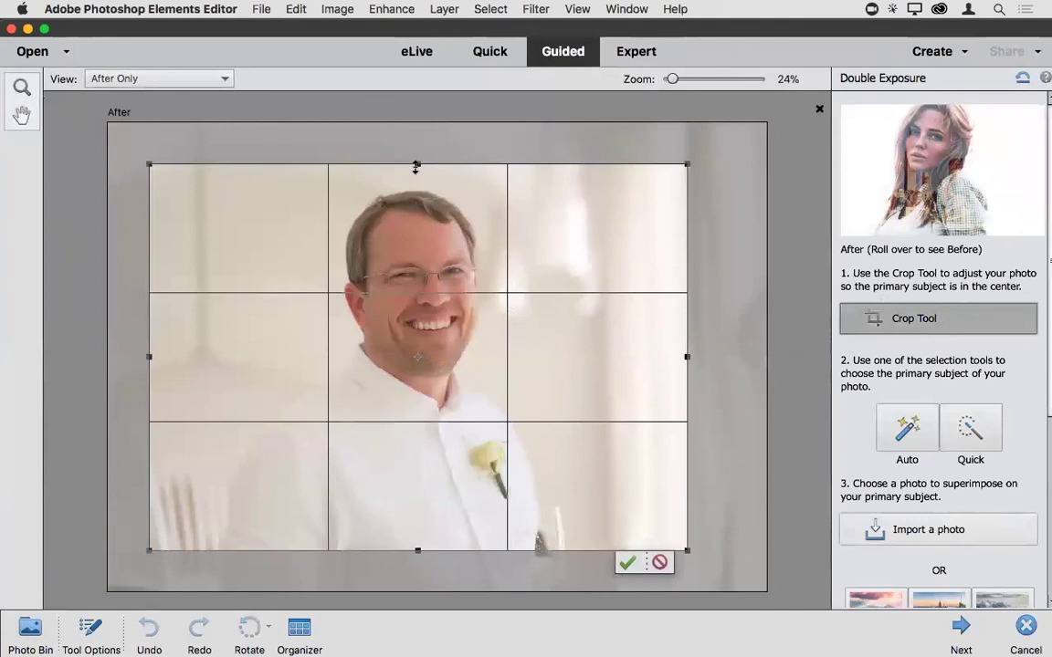
pyautogui.moveTo(416, 167); pyautogui.dragTo(415, 202)
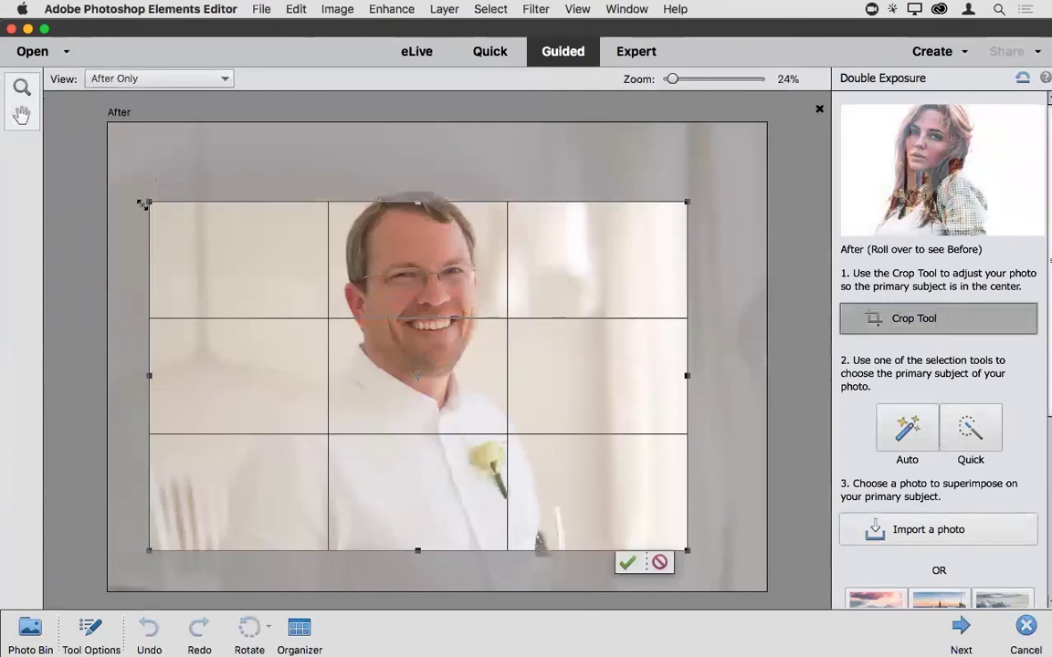
pyautogui.click(626, 563)
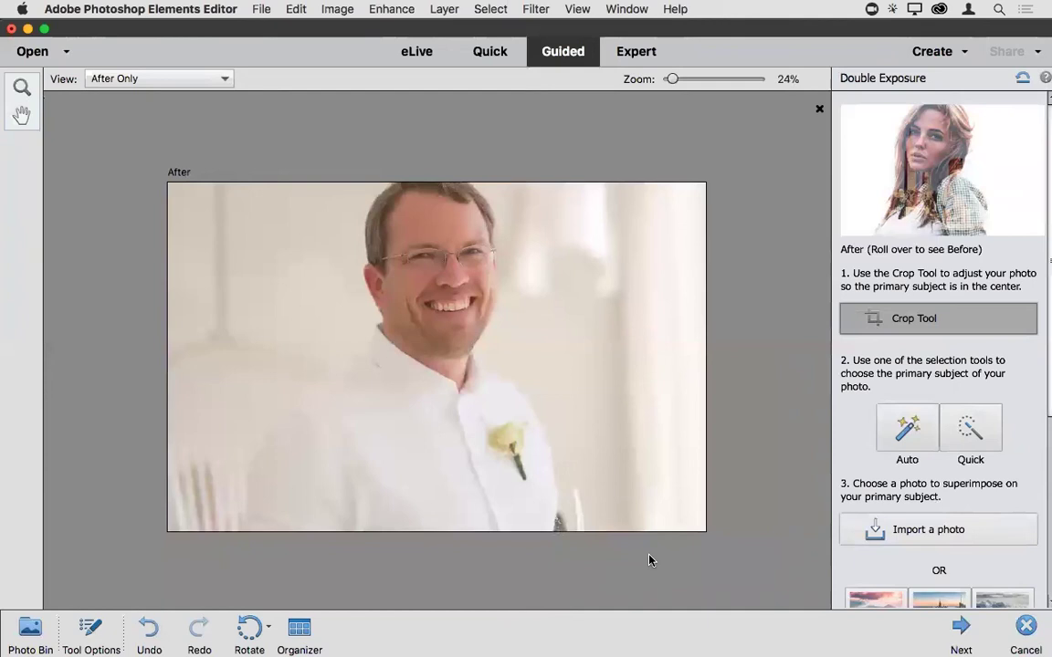
# Paint the man's head and body with a 100 px Quick Selection brush, subtracting the right-side background.
pyautogui.click(969, 427)
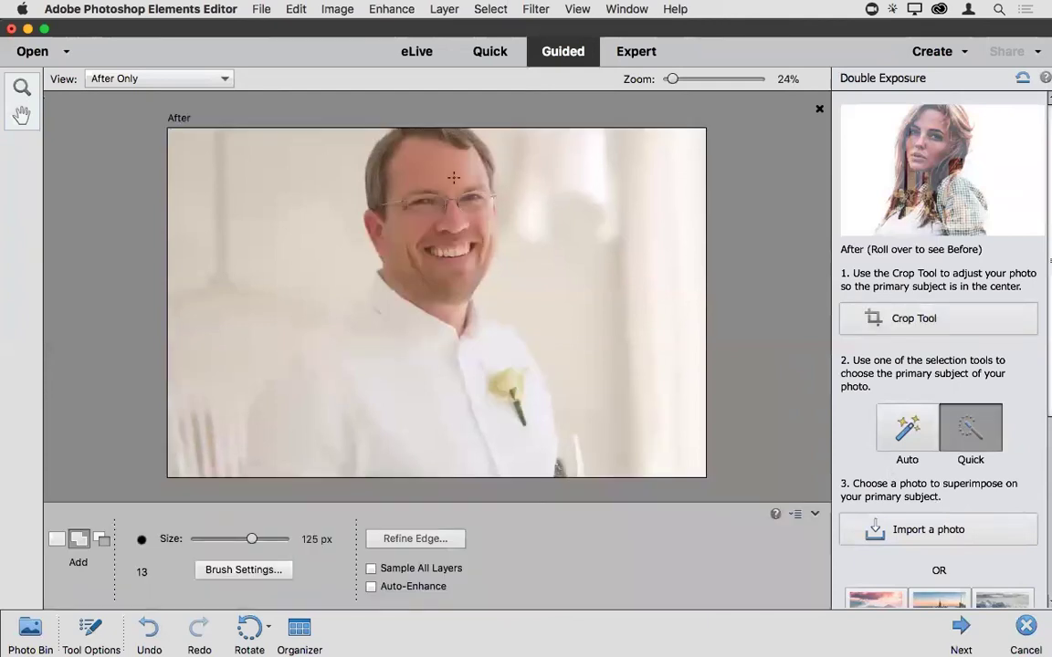
pyautogui.press(']')
pyautogui.press(']')
pyautogui.press(']')
pyautogui.press(']')
pyautogui.press(']')
pyautogui.press(']')
pyautogui.press(']')
pyautogui.press(']')
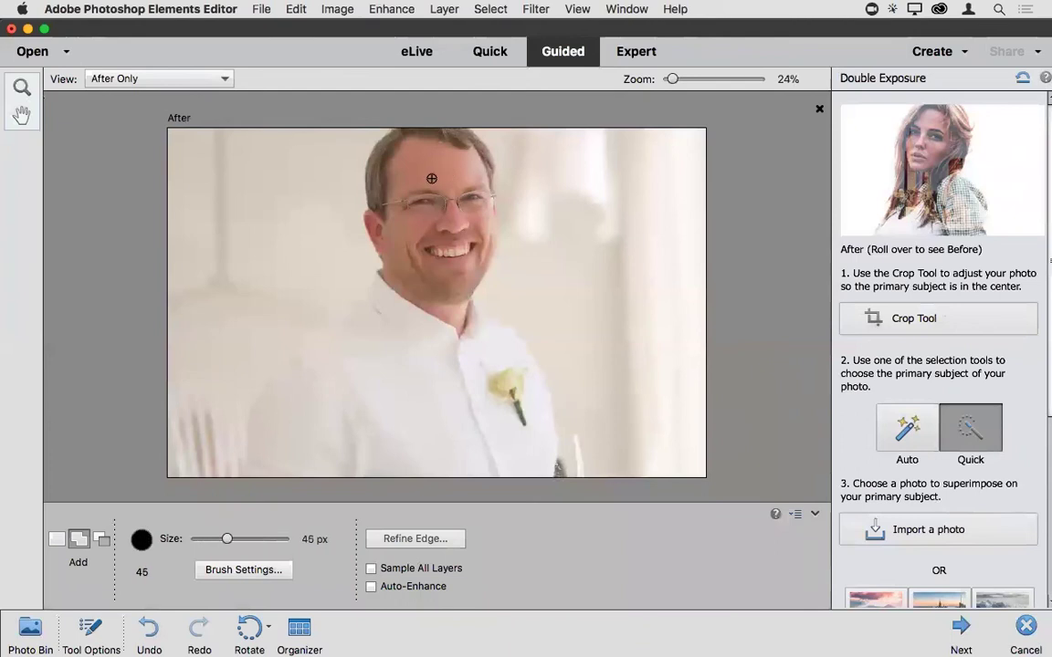
pyautogui.press(']')
pyautogui.press(']')
pyautogui.moveTo(430, 150)
pyautogui.mouseDown()
pyautogui.moveTo(427, 288)
pyautogui.moveTo(362, 361)
pyautogui.moveTo(332, 416)
pyautogui.moveTo(515, 449)
pyautogui.moveTo(479, 337)
pyautogui.moveTo(537, 446)
pyautogui.moveTo(563, 465)
pyautogui.moveTo(566, 448)
pyautogui.mouseUp()
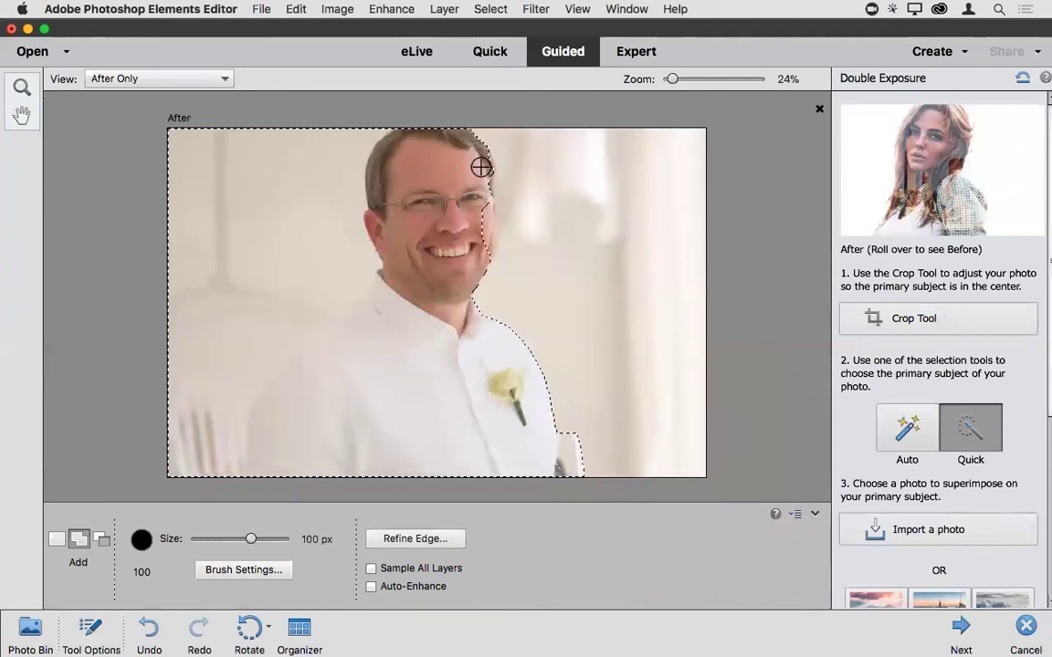
pyautogui.moveTo(481, 192); pyautogui.dragTo(477, 207)
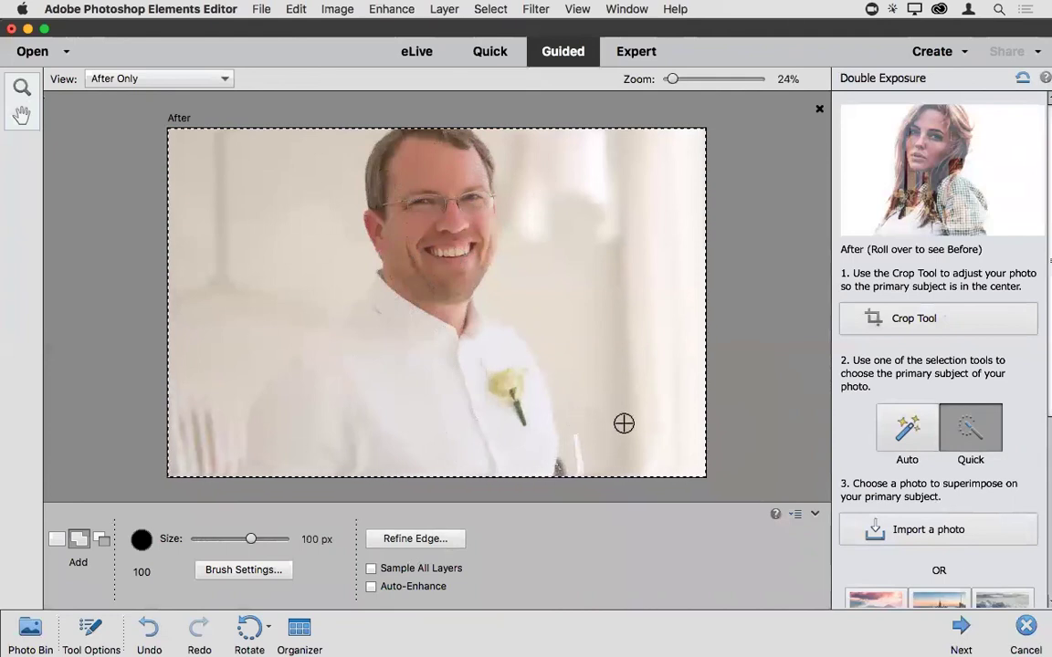
pyautogui.press('alt')
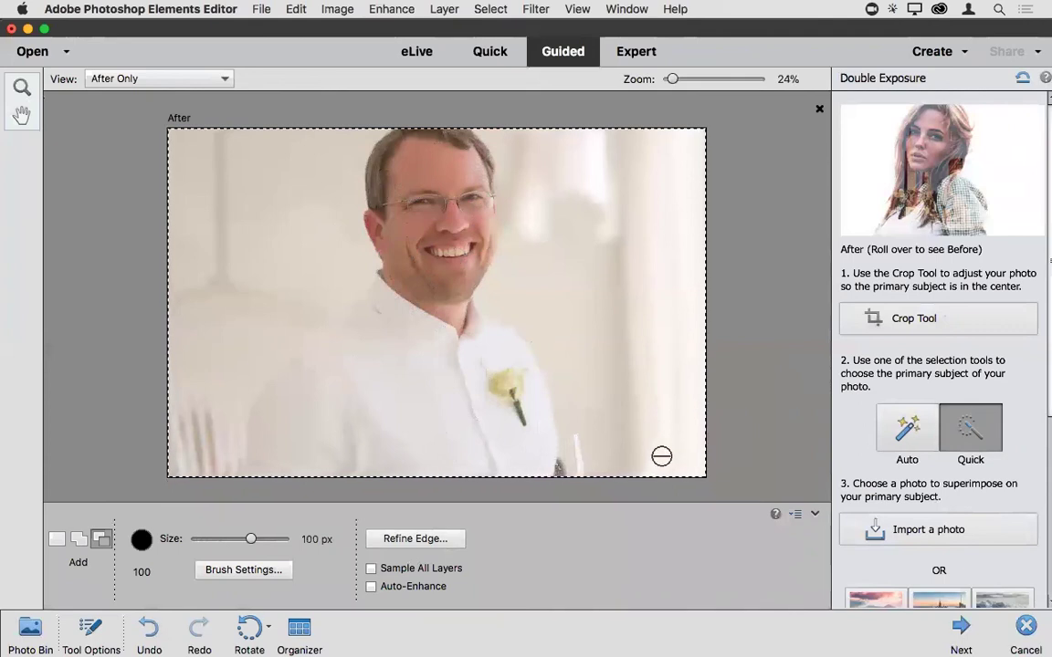
pyautogui.moveTo(658, 451)
pyautogui.mouseDown()
pyautogui.moveTo(599, 365)
pyautogui.moveTo(554, 244)
pyautogui.moveTo(541, 164)
pyautogui.moveTo(394, 186)
pyautogui.moveTo(277, 164)
pyautogui.moveTo(263, 284)
pyautogui.moveTo(206, 345)
pyautogui.moveTo(185, 394)
pyautogui.moveTo(303, 321)
pyautogui.moveTo(372, 305)
pyautogui.moveTo(359, 265)
pyautogui.moveTo(438, 191)
pyautogui.moveTo(486, 179)
pyautogui.moveTo(481, 167)
pyautogui.moveTo(468, 178)
pyautogui.moveTo(468, 214)
pyautogui.moveTo(447, 225)
pyautogui.mouseUp()
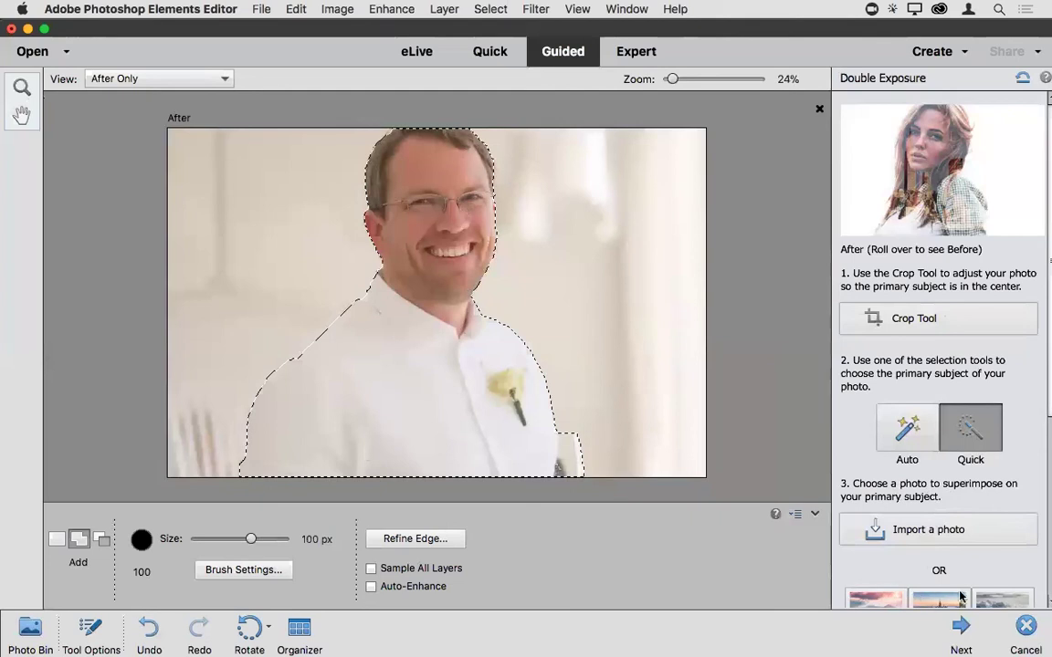
# Subtract the diagonal background spur at the top right of the man's head from the selection.
pyautogui.scroll(-3, 910, 516)
pyautogui.scroll(-3, 909, 517)
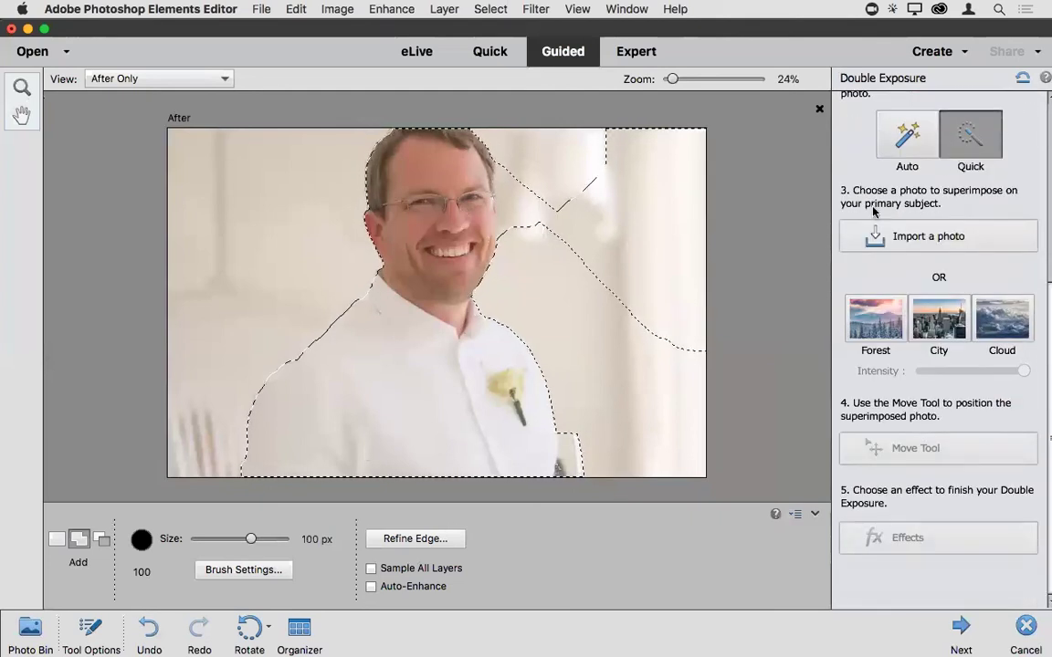
pyautogui.press('alt')
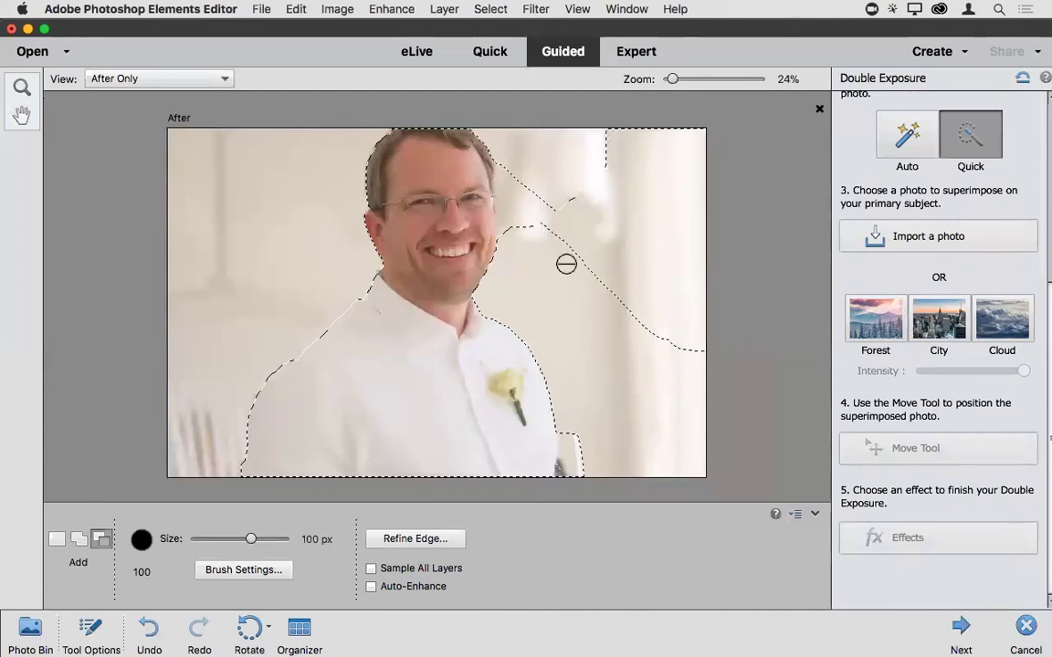
pyautogui.moveTo(593, 178)
pyautogui.mouseDown()
pyautogui.moveTo(577, 160)
pyautogui.moveTo(547, 213)
pyautogui.mouseUp()
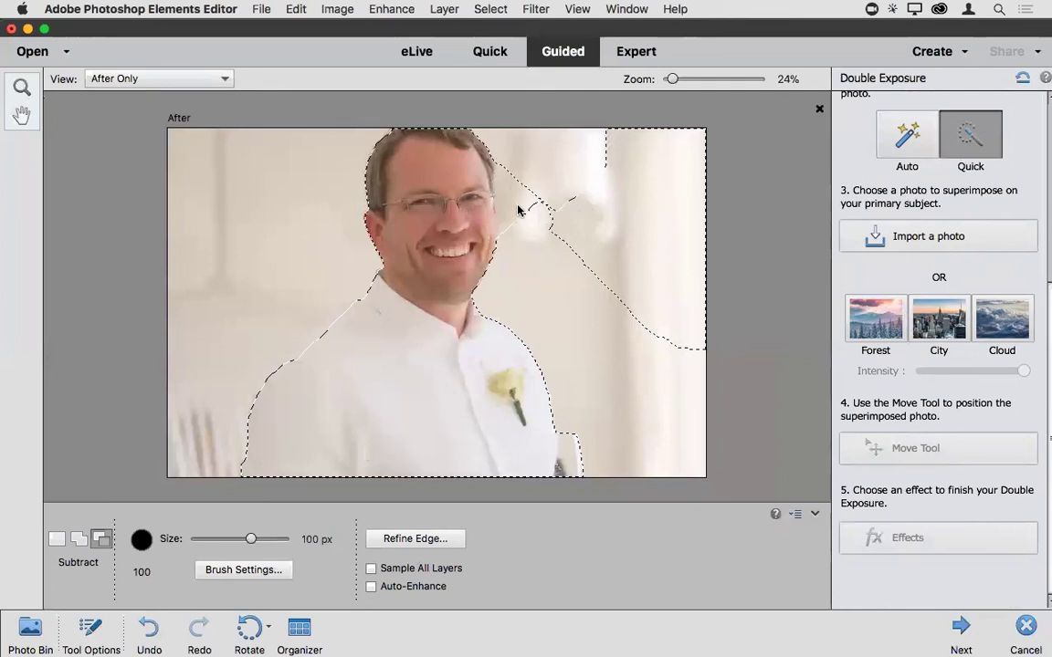
pyautogui.moveTo(530, 188); pyautogui.dragTo(509, 173)
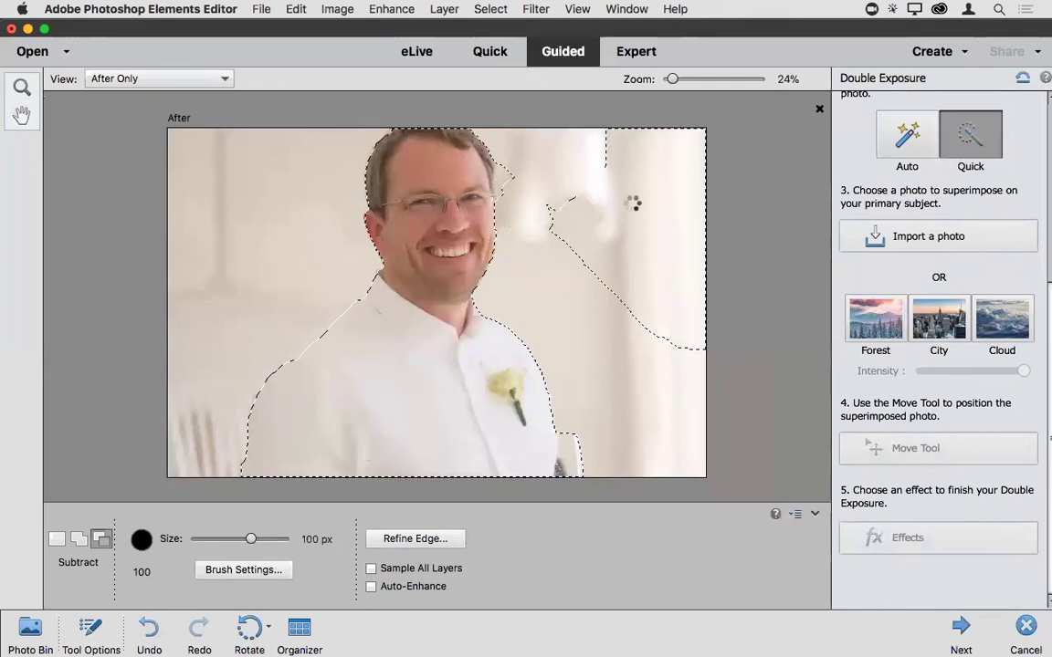
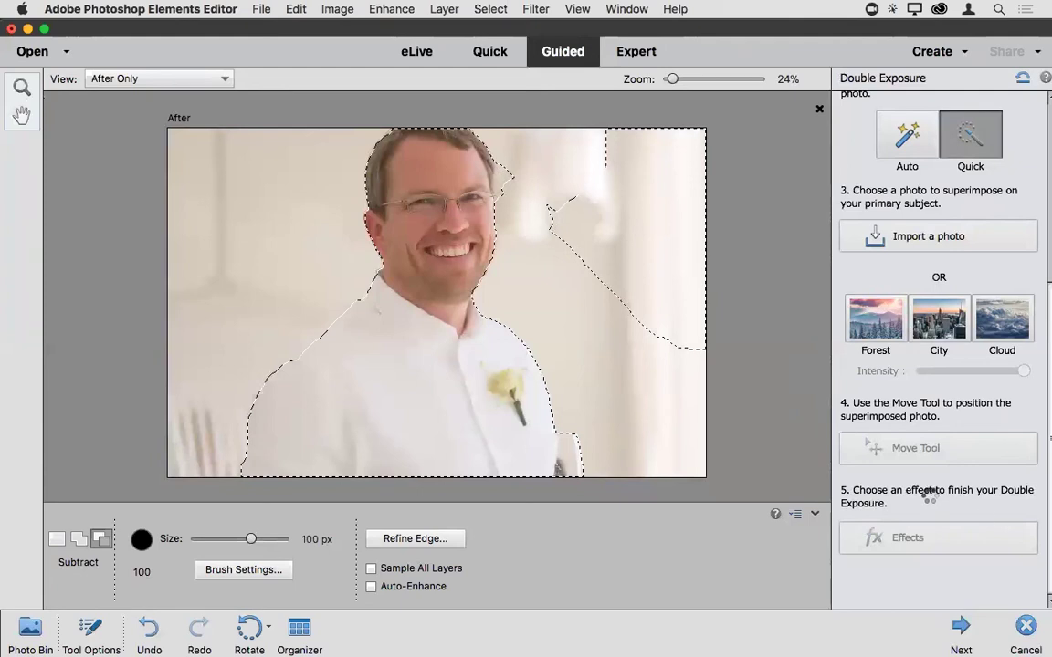
# Force quit the unresponsive Elements Organizer.
pyautogui.moveTo(1041, 557)
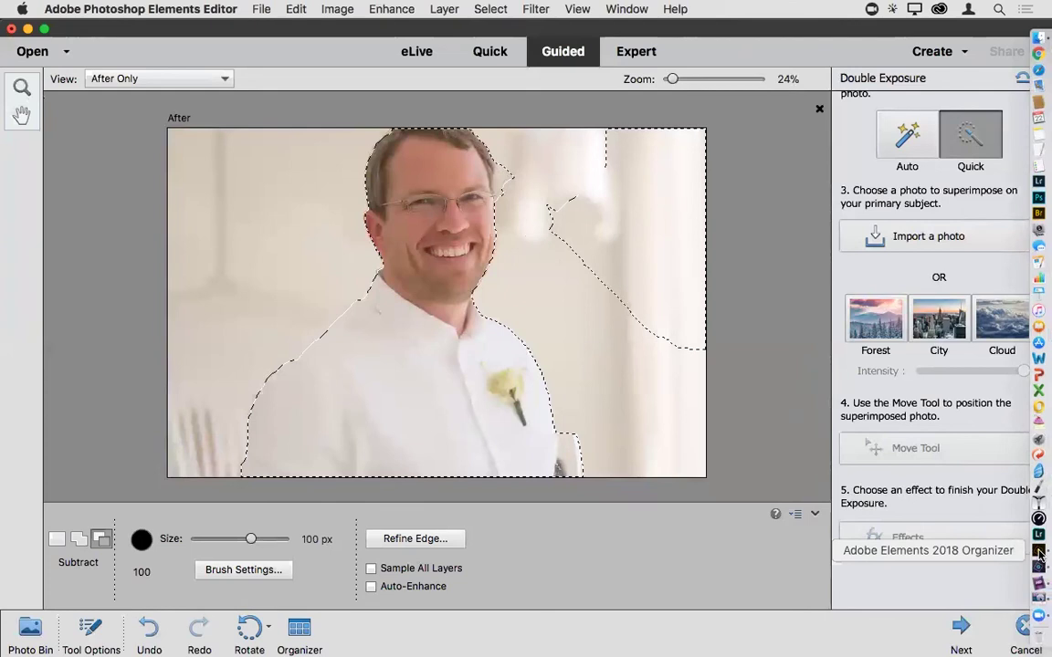
pyautogui.rightClick(1041, 554)
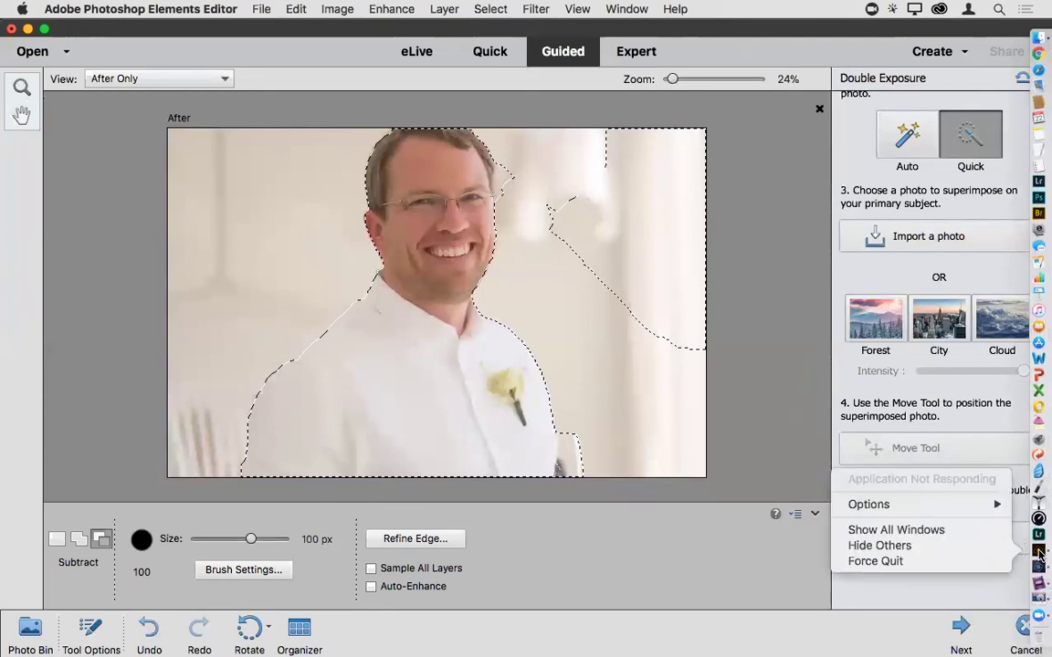
pyautogui.click(959, 559)
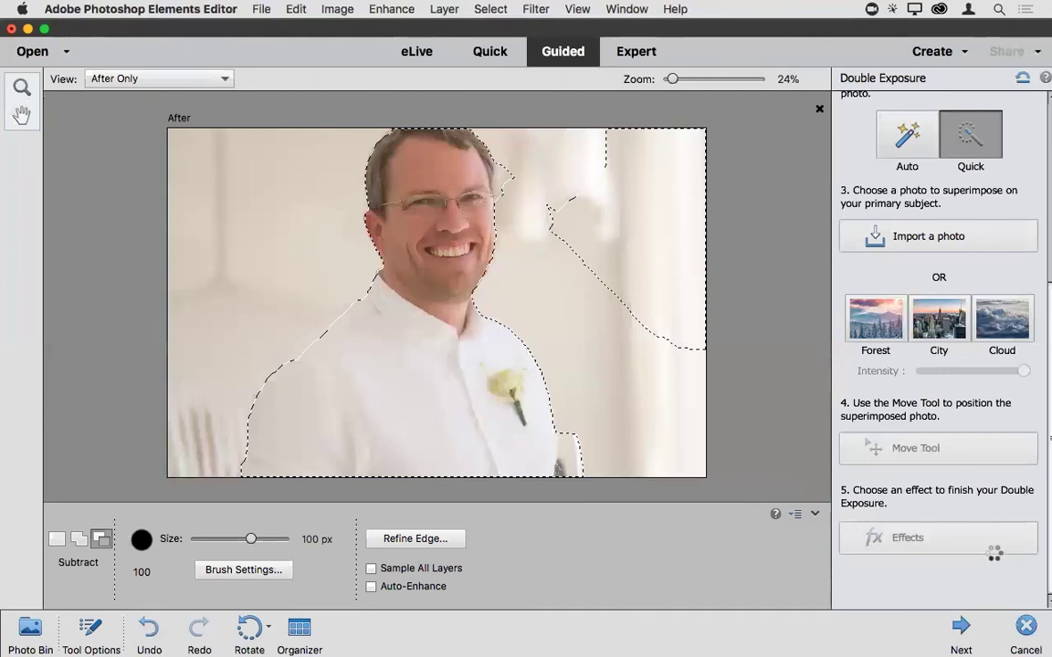
pyautogui.moveTo(1039, 553)
pyautogui.rightClick(1039, 568)
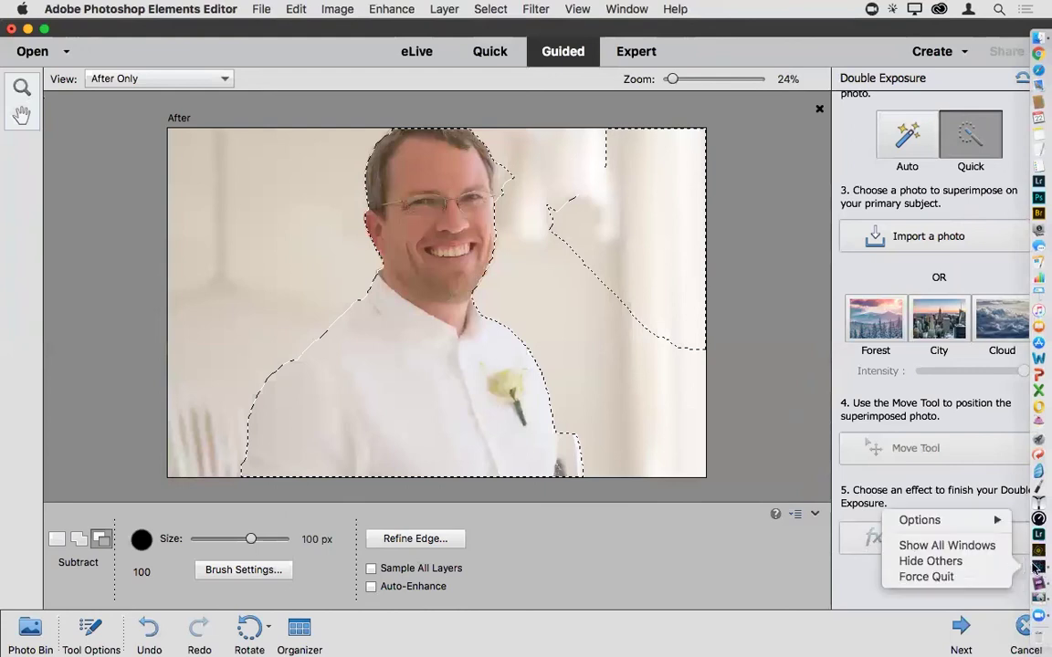
pyautogui.click(916, 576)
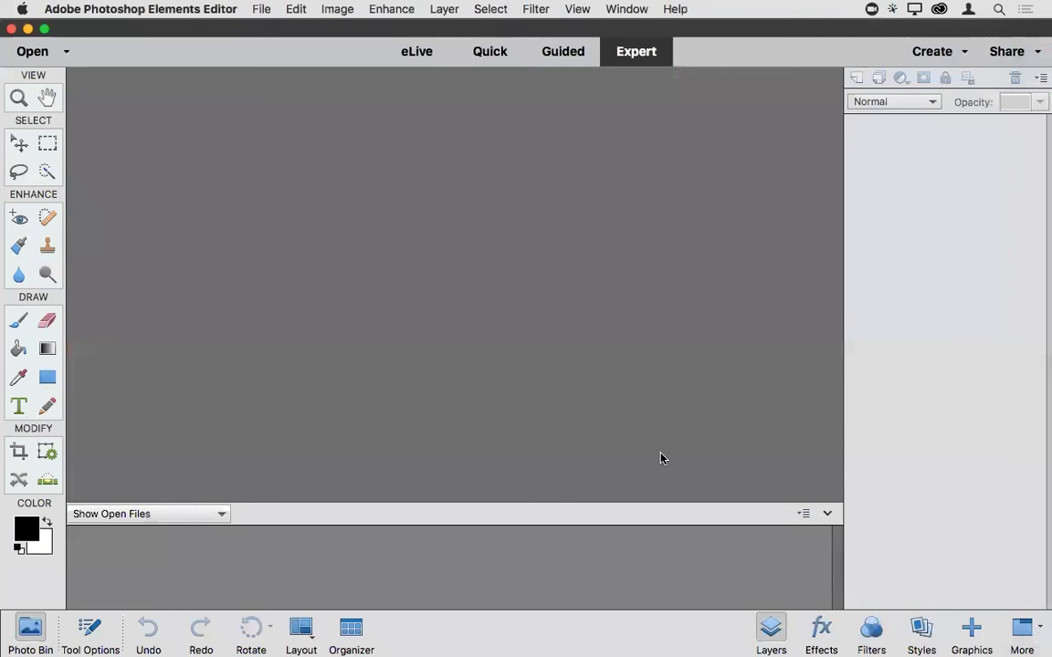
# Open Tim.jpg in the Editor and switch to the Guided edits room.
pyautogui.press('super+o')
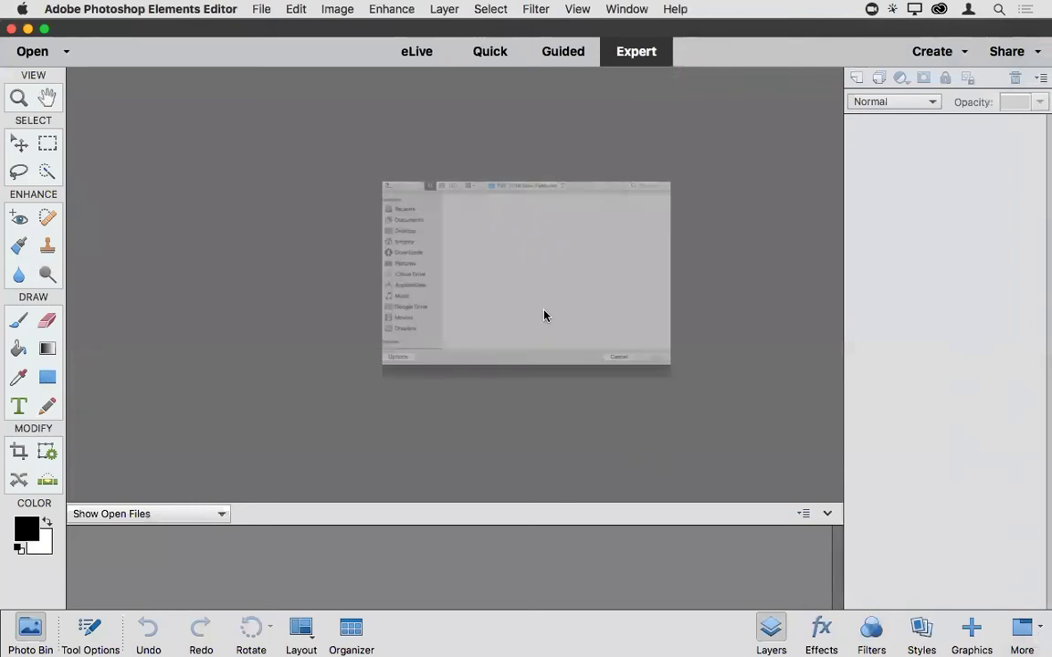
pyautogui.scroll(-5, 653, 328)
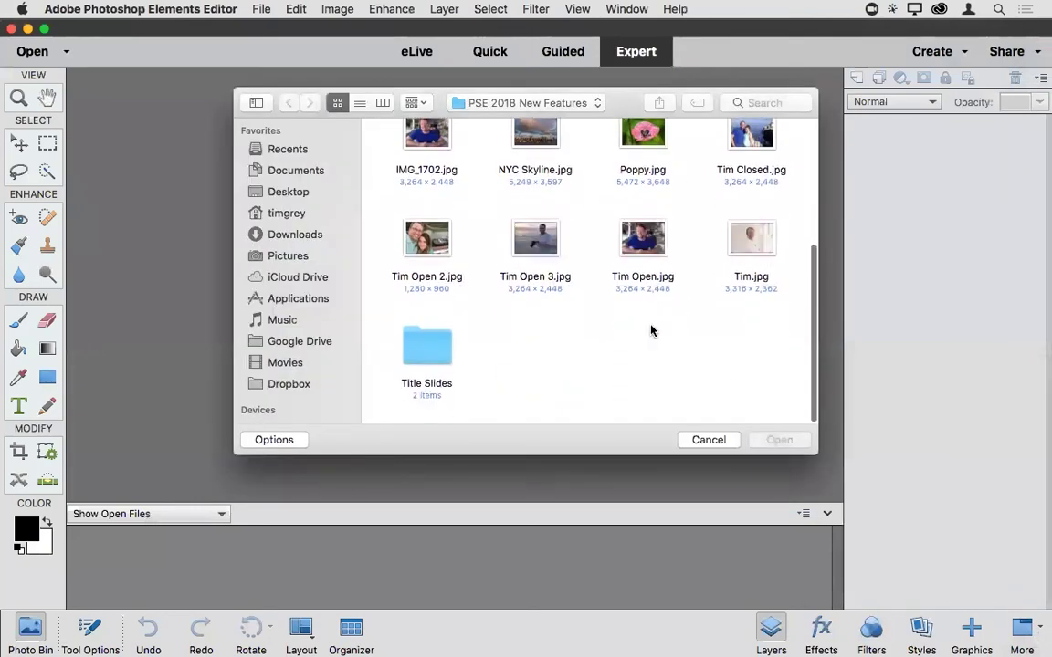
pyautogui.click(750, 242)
pyautogui.press('Return')
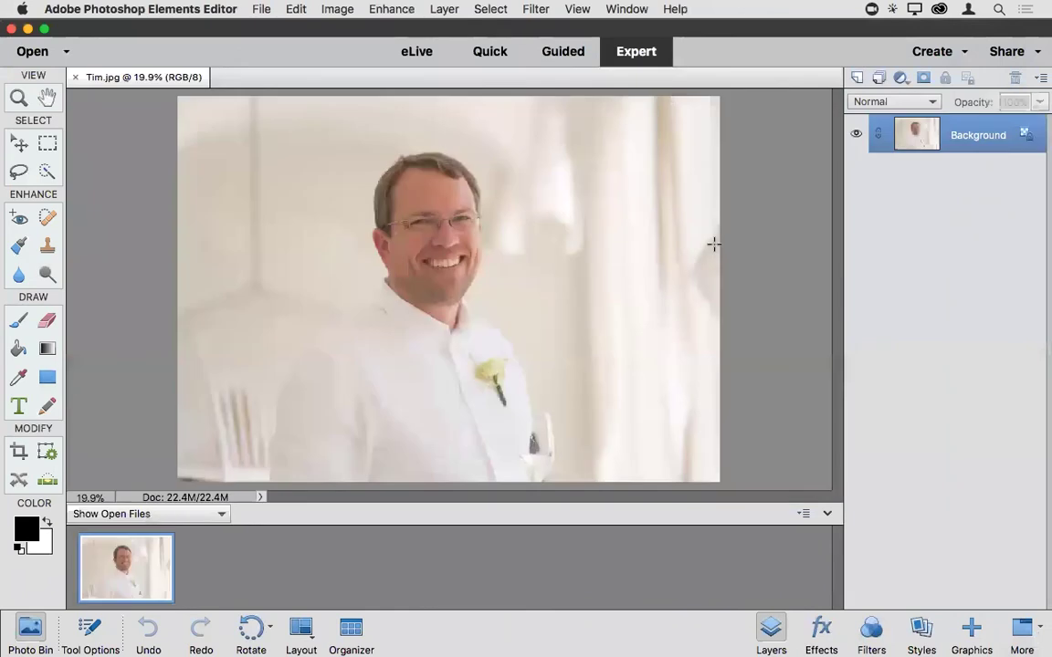
pyautogui.click(564, 52)
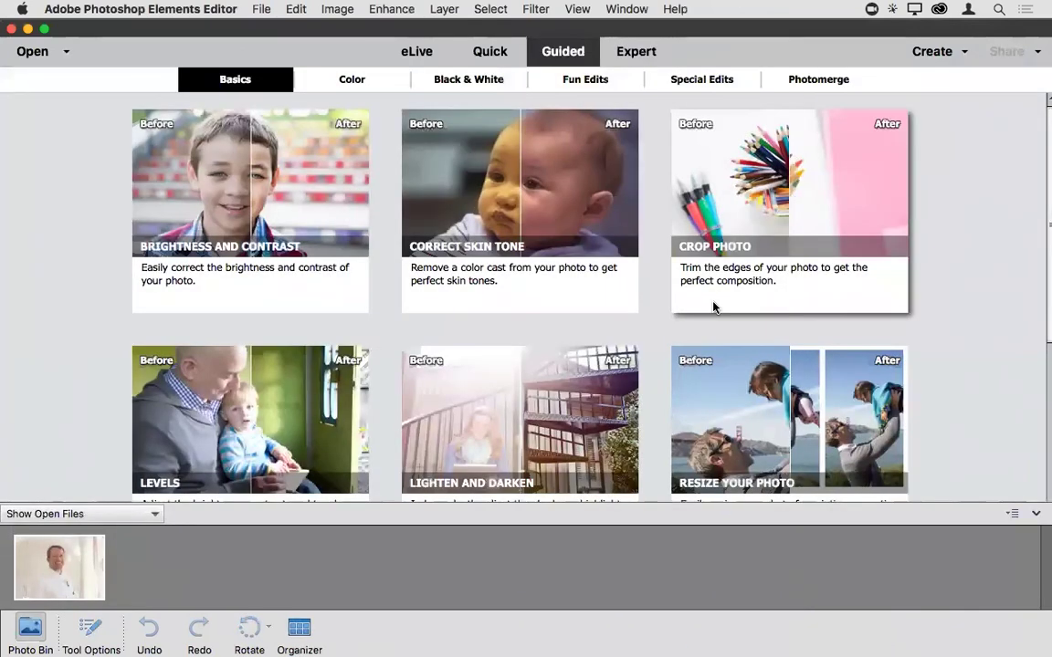
# Start the Fun Edits Double Exposure and crop Tim.jpg so the man is centred.
pyautogui.click(595, 80)
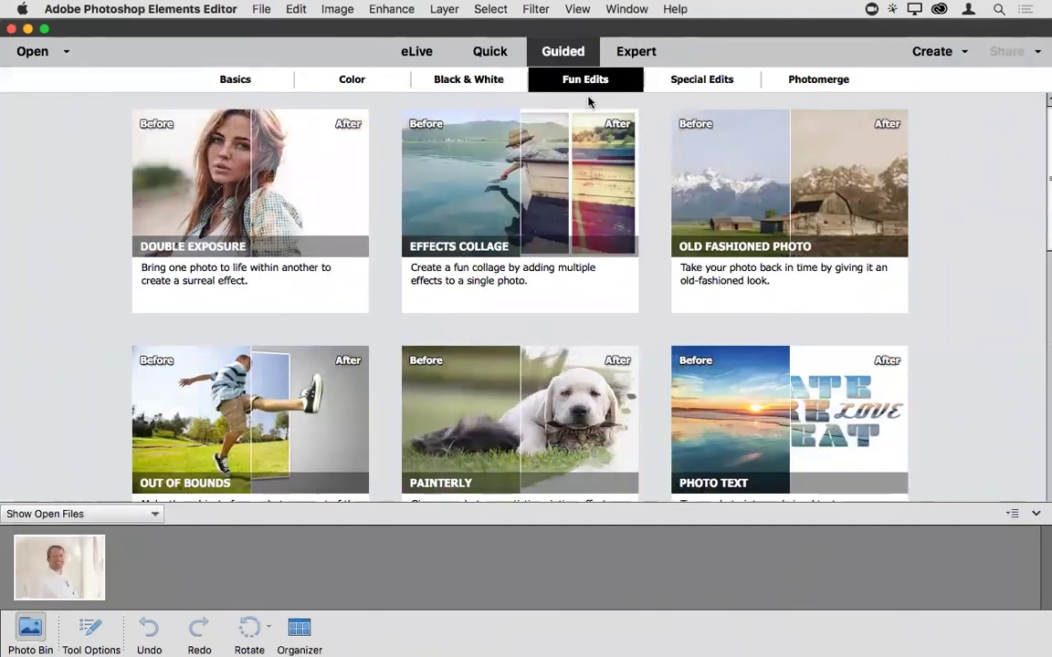
pyautogui.click(259, 176)
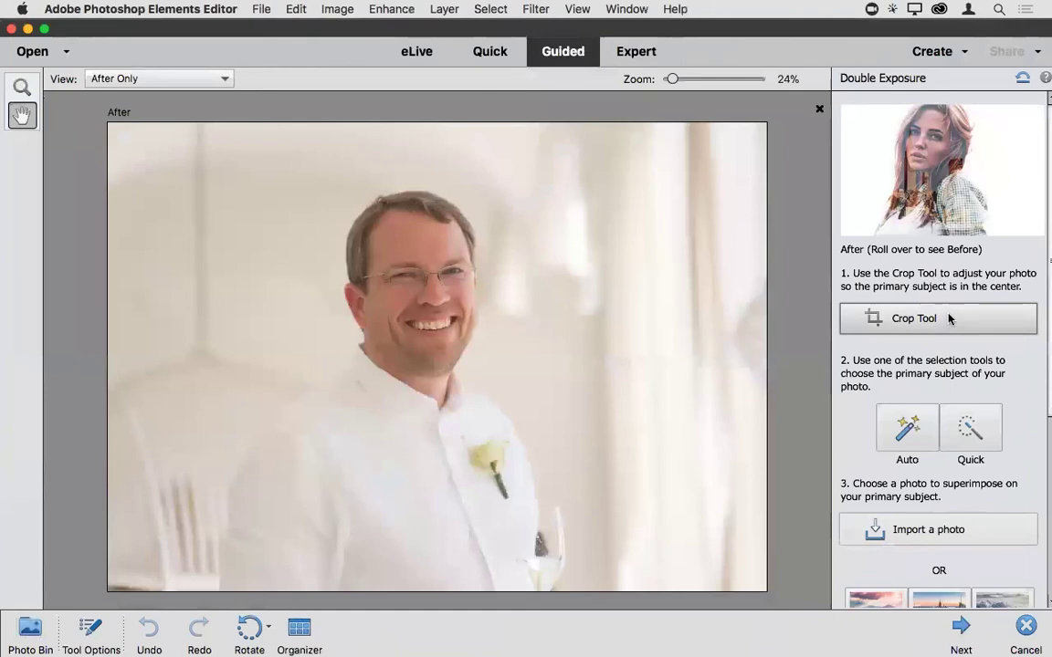
pyautogui.click(930, 319)
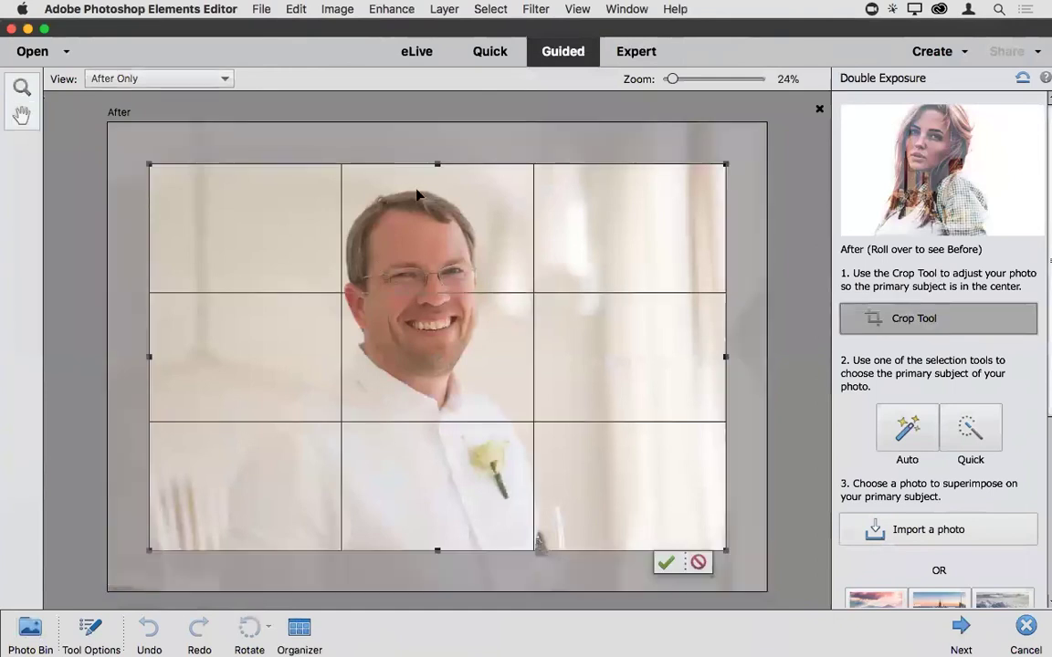
pyautogui.moveTo(435, 164); pyautogui.dragTo(436, 206)
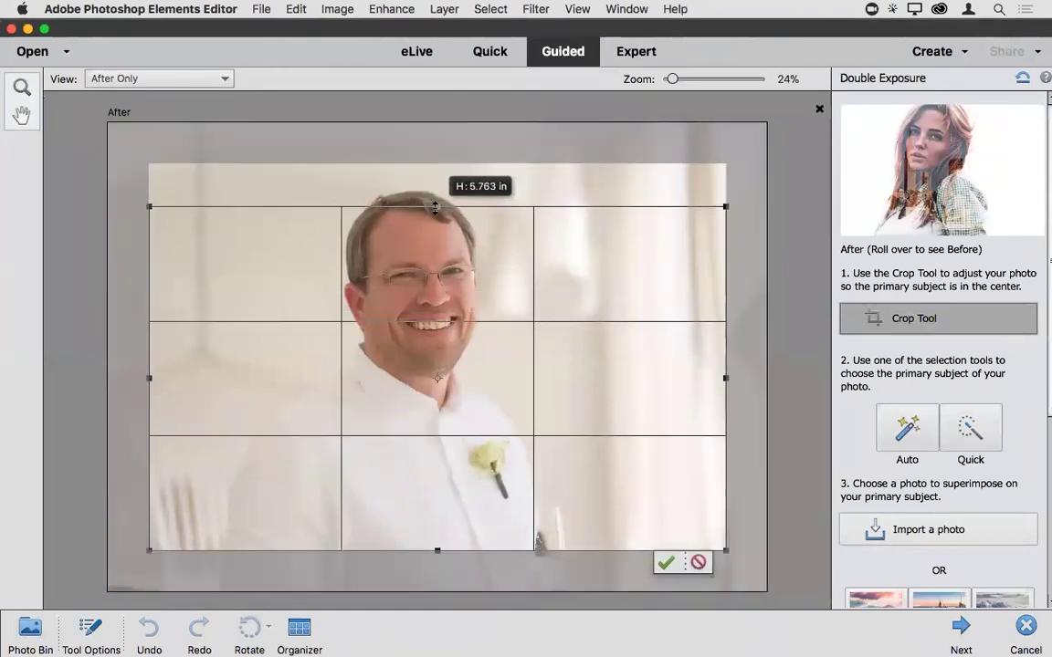
pyautogui.moveTo(656, 383); pyautogui.dragTo(641, 381)
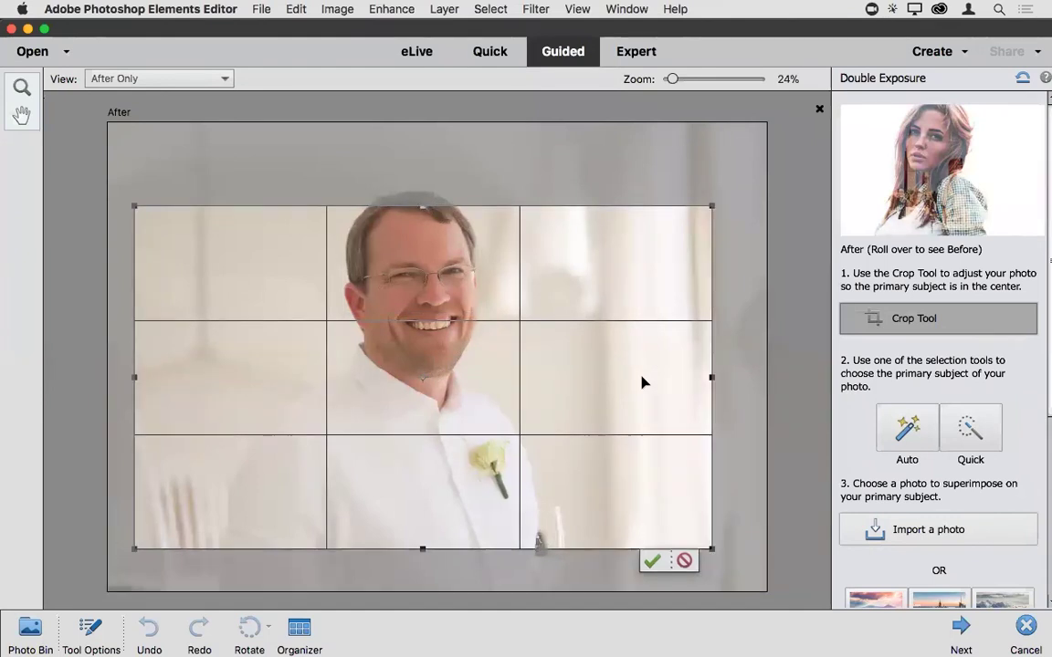
pyautogui.click(650, 559)
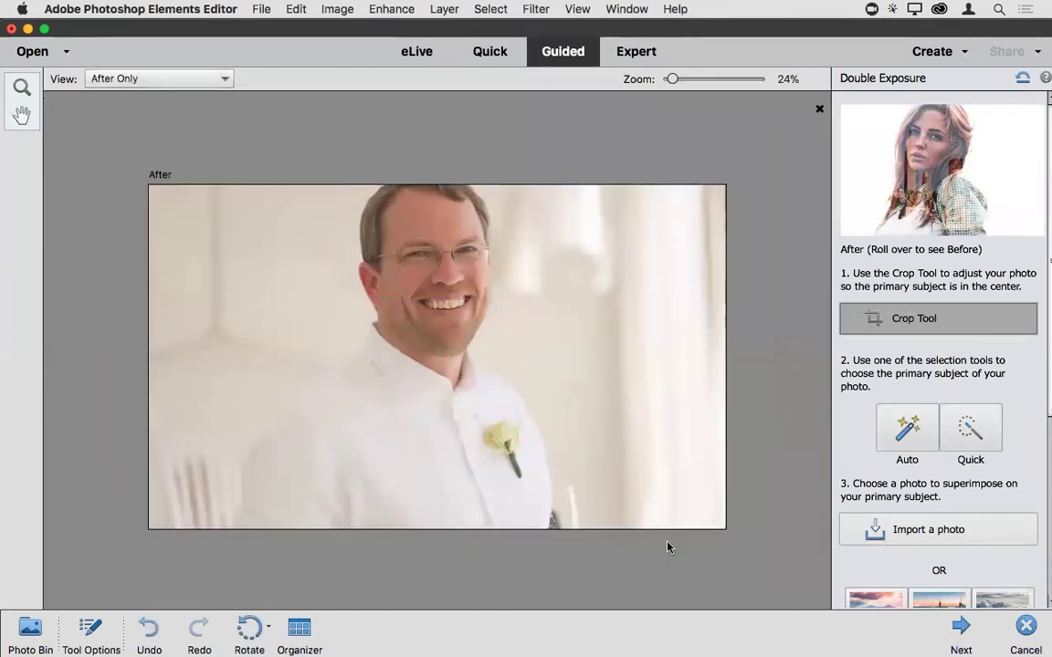
# Quick-select the man with an 80 px brush, subtracting the background left of his head.
pyautogui.click(953, 429)
pyautogui.press(']')
pyautogui.press(']')
pyautogui.press(']')
pyautogui.press(']')
pyautogui.press(']')
pyautogui.press(']')
pyautogui.moveTo(422, 148)
pyautogui.mouseDown()
pyautogui.moveTo(428, 326)
pyautogui.moveTo(369, 418)
pyautogui.moveTo(340, 439)
pyautogui.moveTo(462, 352)
pyautogui.moveTo(461, 318)
pyautogui.moveTo(488, 370)
pyautogui.moveTo(500, 456)
pyautogui.moveTo(524, 454)
pyautogui.mouseUp()
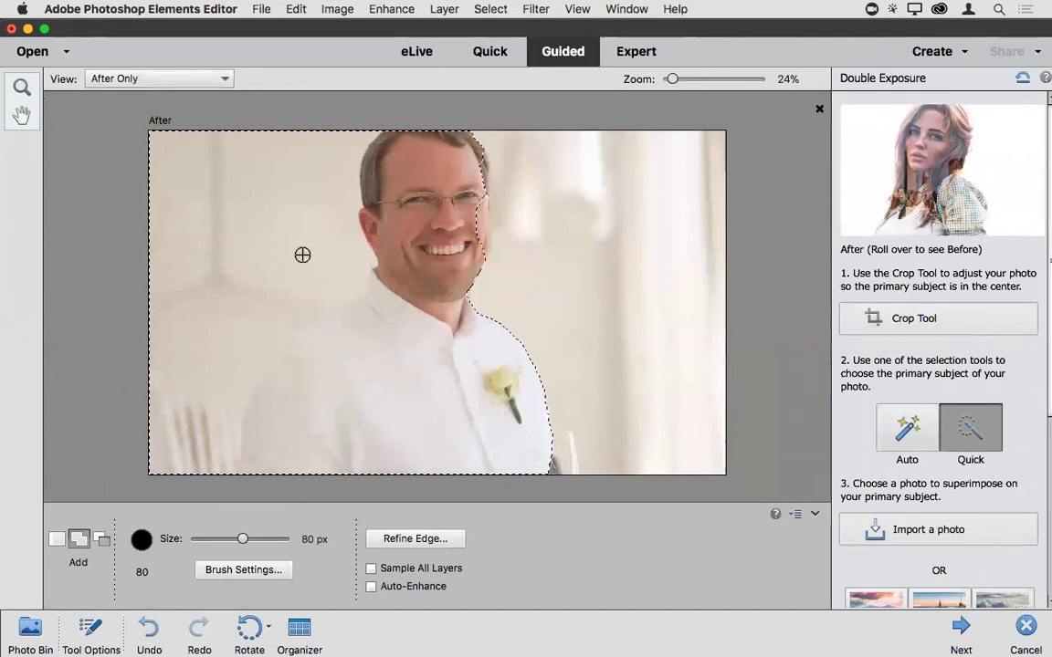
pyautogui.press('alt')
pyautogui.moveTo(328, 155)
pyautogui.mouseDown()
pyautogui.moveTo(294, 275)
pyautogui.moveTo(176, 394)
pyautogui.moveTo(363, 349)
pyautogui.moveTo(358, 365)
pyautogui.mouseUp()
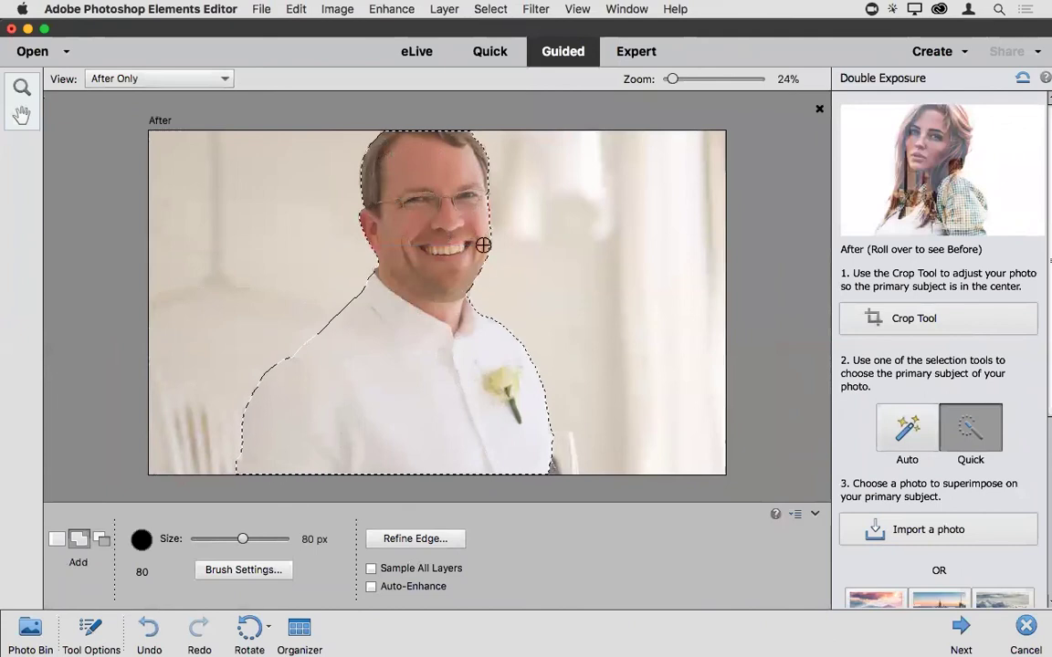
pyautogui.scroll(-3, 979, 499)
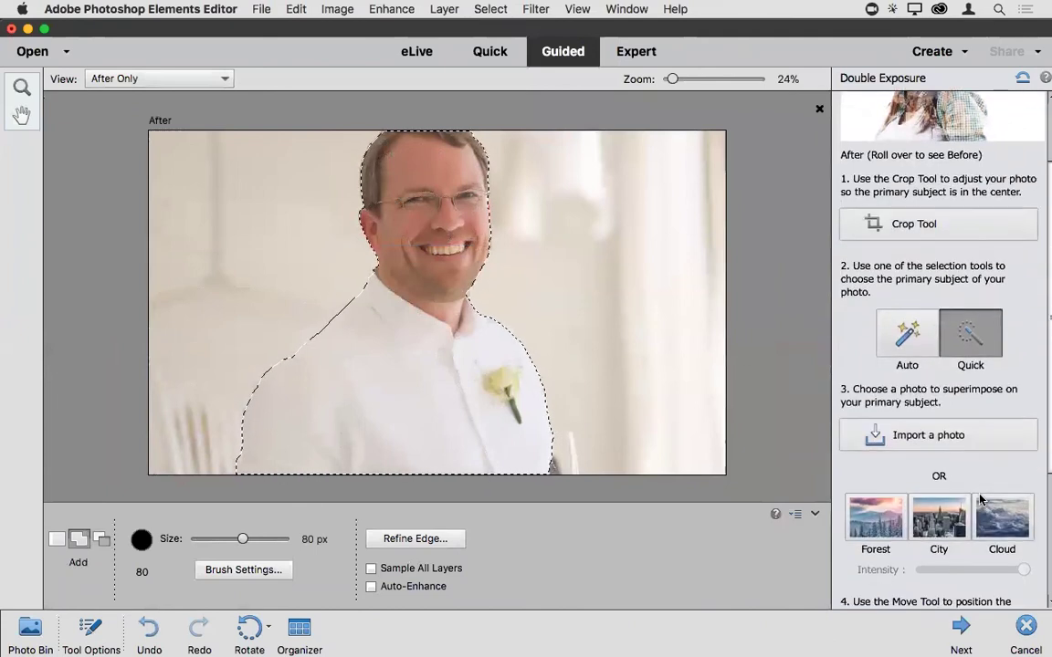
pyautogui.scroll(-3, 979, 498)
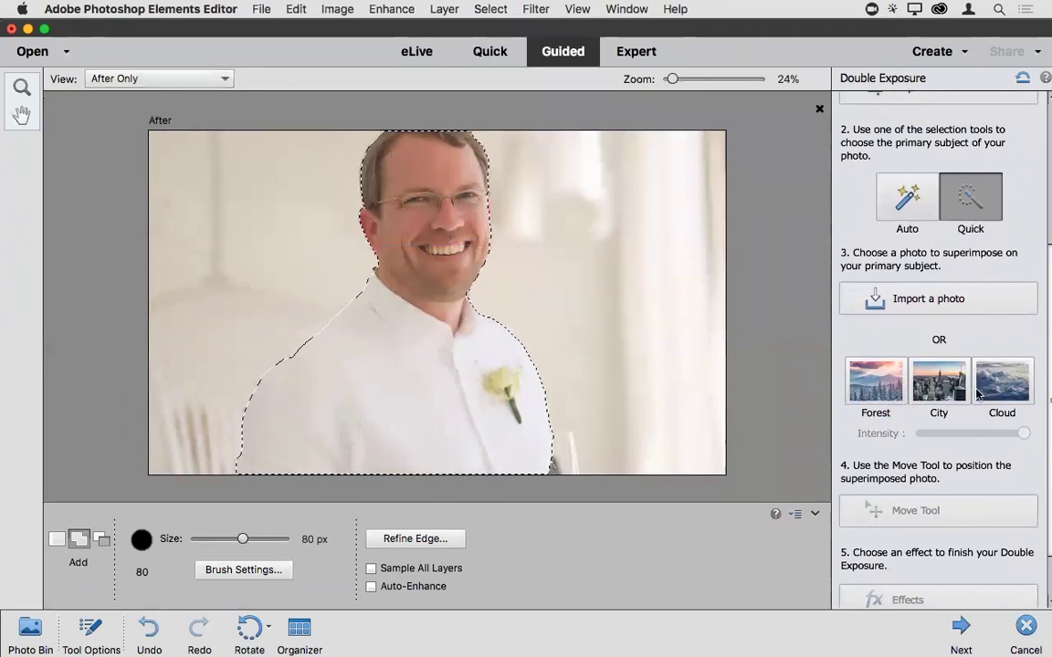
pyautogui.click(938, 299)
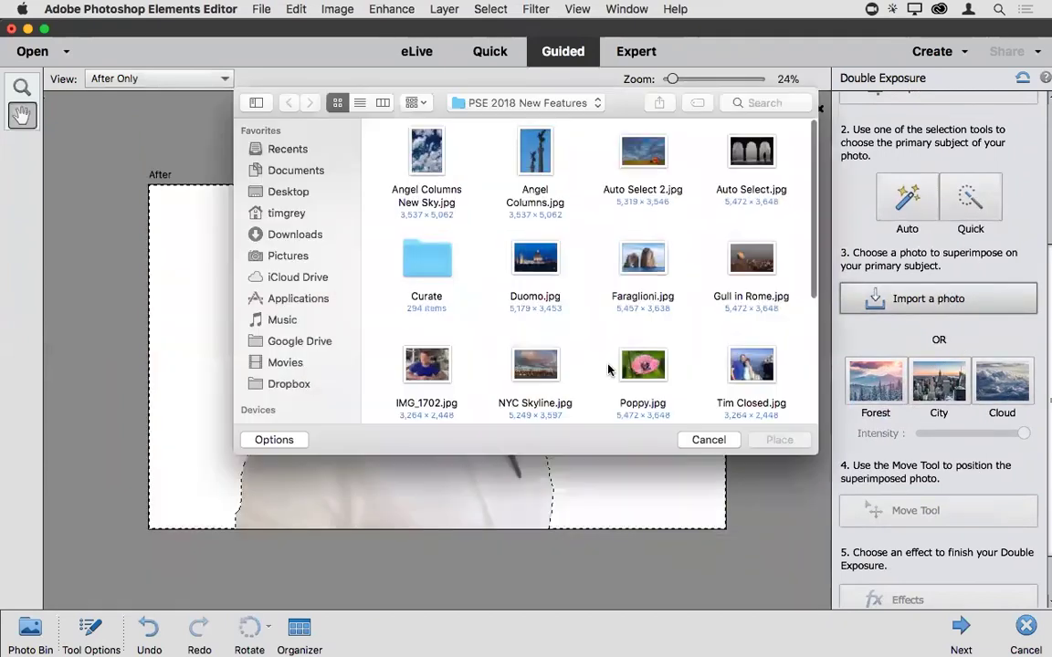
# Superimpose NYC Skyline.jpg on the man and raise its Intensity to 100.
pyautogui.click(535, 365)
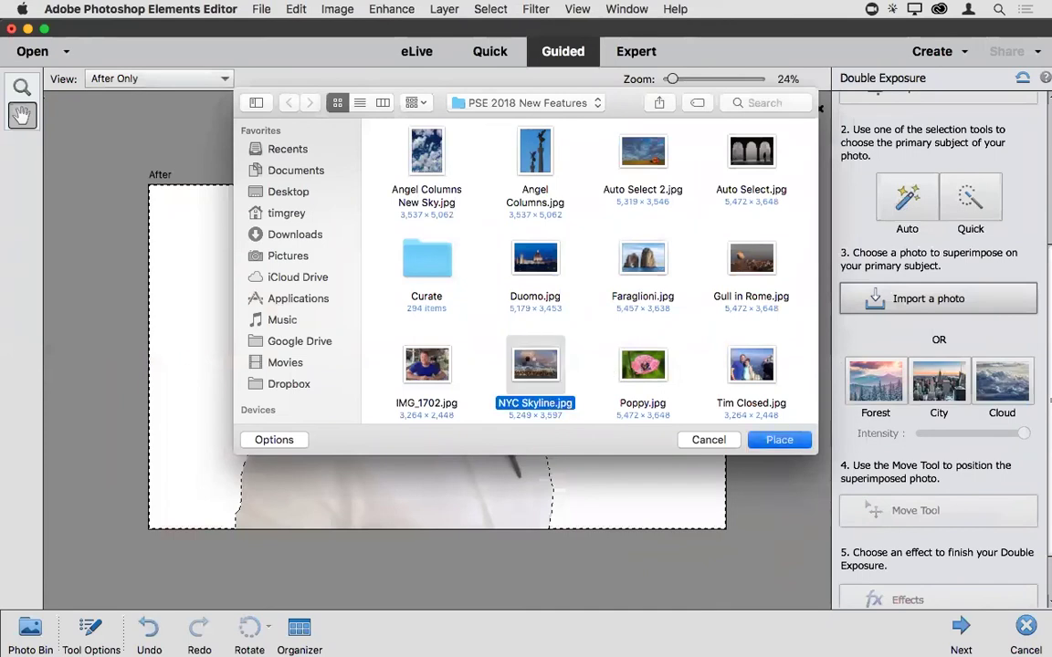
pyautogui.doubleClick(558, 368)
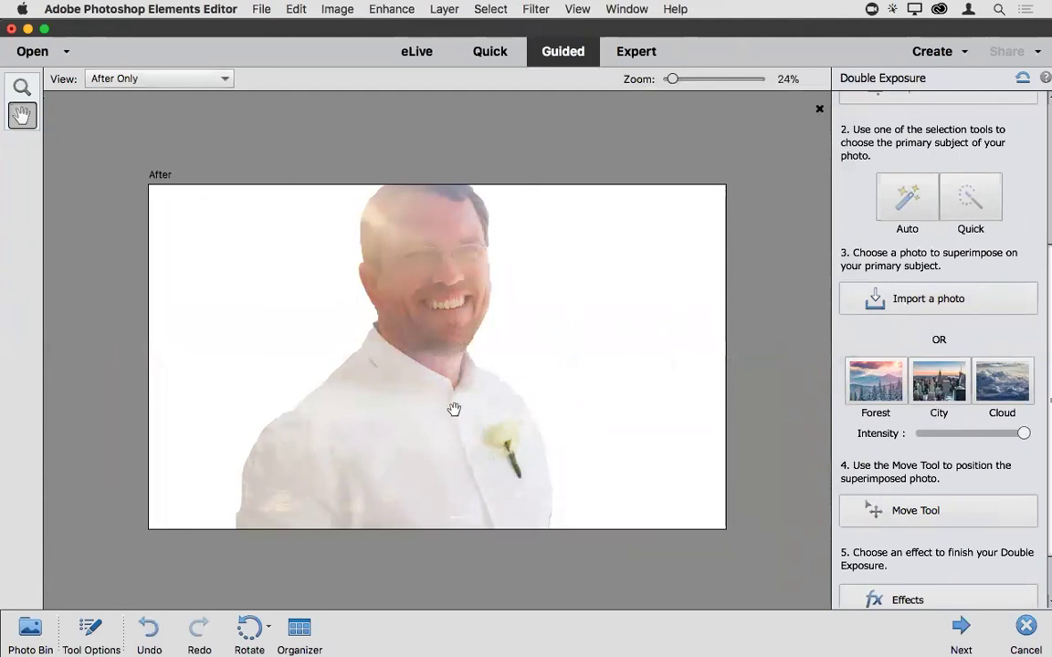
pyautogui.click(970, 435)
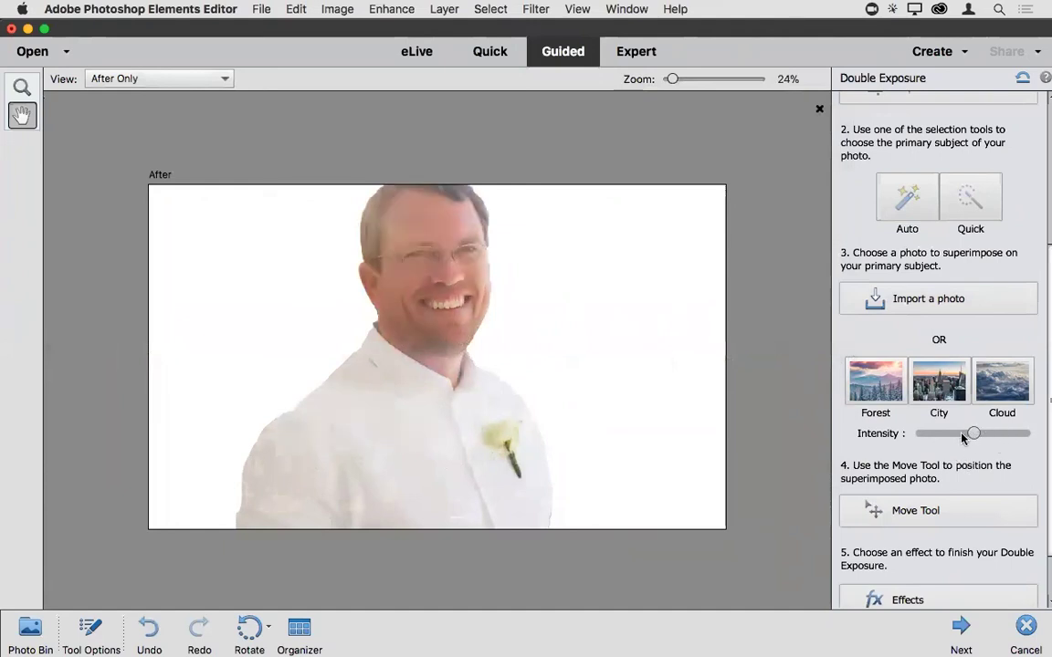
pyautogui.moveTo(972, 434); pyautogui.dragTo(1037, 432)
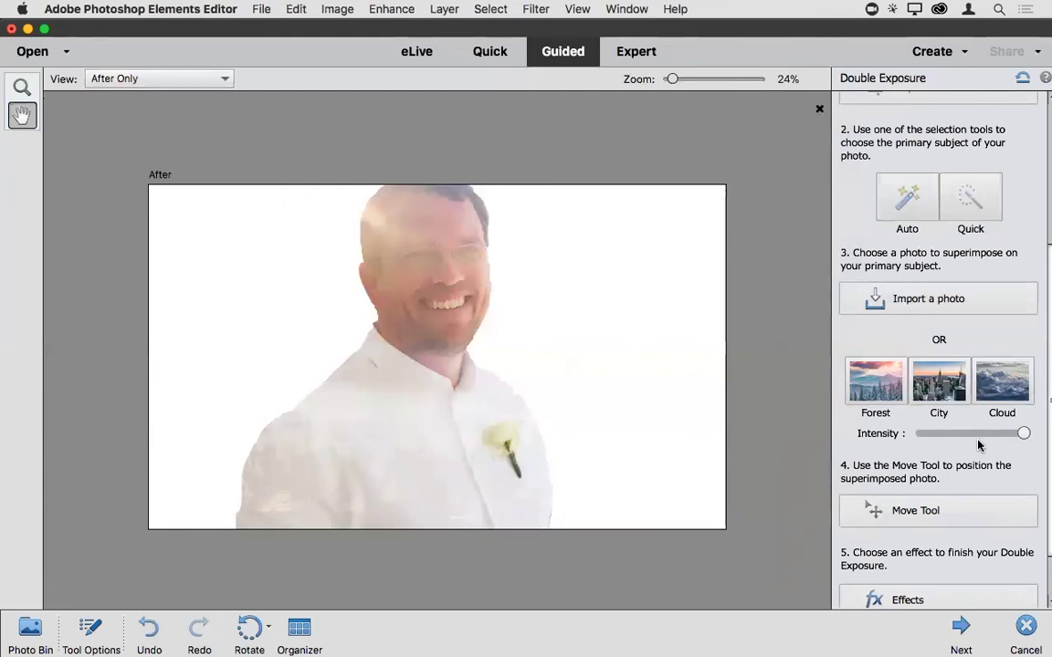
pyautogui.click(926, 512)
pyautogui.click(917, 513)
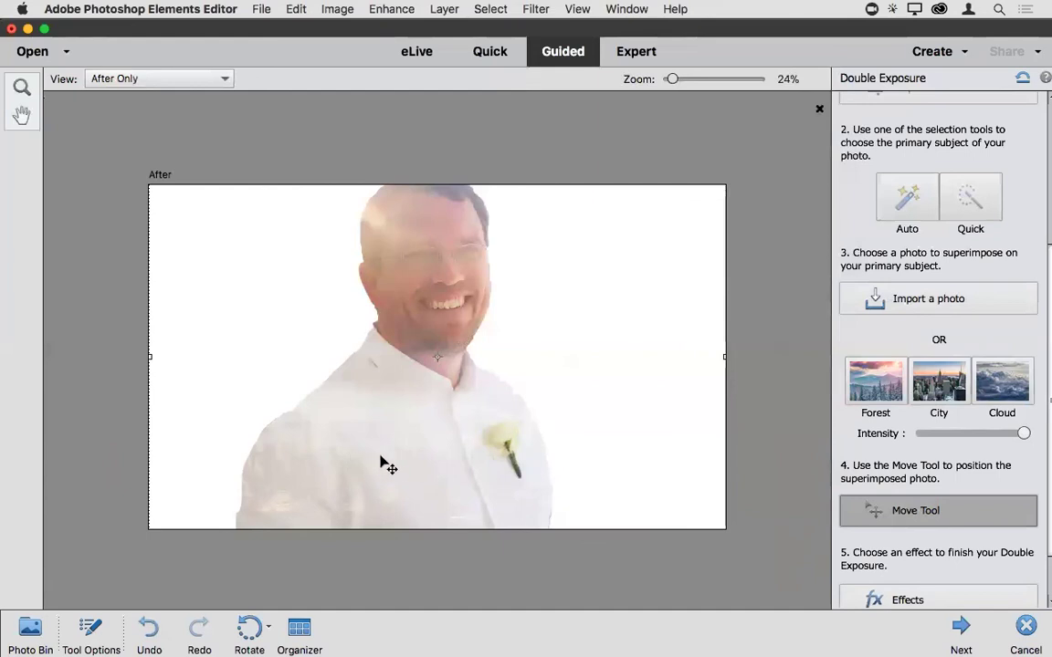
# Shift the skyline overlay about 2.19 in sideways across the man's face.
pyautogui.click(429, 462)
pyautogui.moveTo(429, 462); pyautogui.dragTo(434, 465)
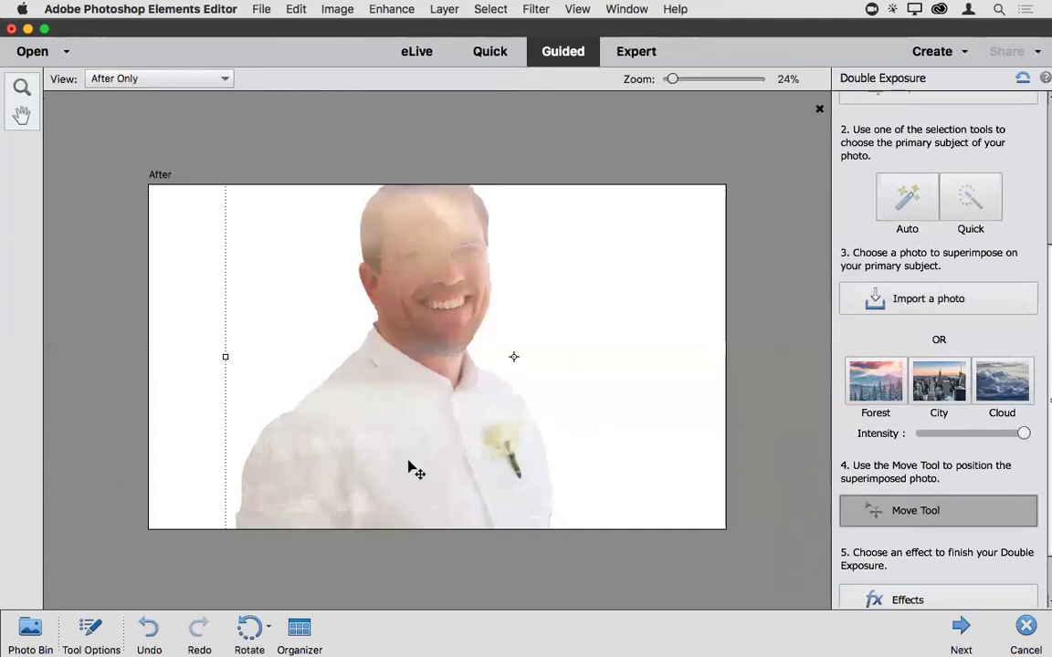
pyautogui.moveTo(408, 422); pyautogui.dragTo(296, 472)
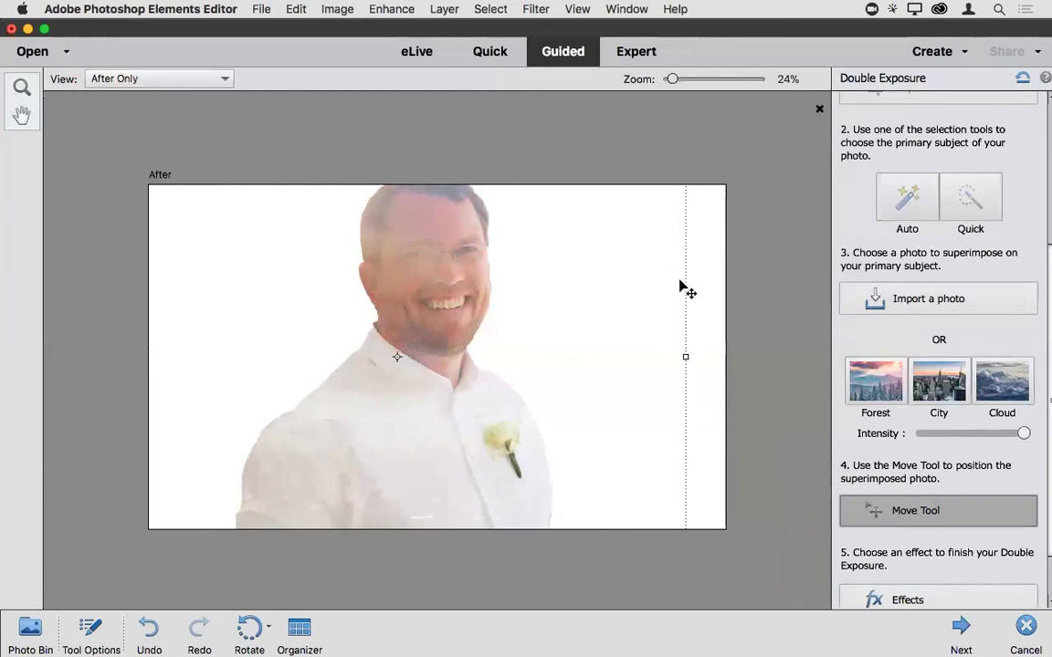
pyautogui.moveTo(429, 479); pyautogui.dragTo(507, 487)
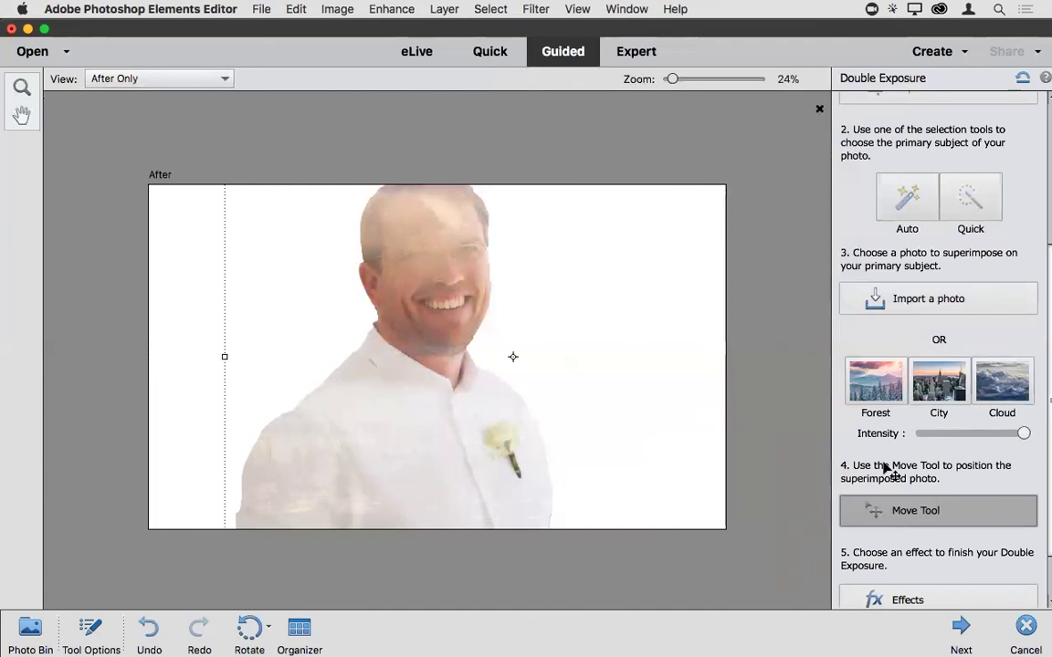
pyautogui.scroll(-2, 951, 543)
# Preview grayscale and purple-orange finishing effects, keep no effect, and continue.
pyautogui.click(927, 545)
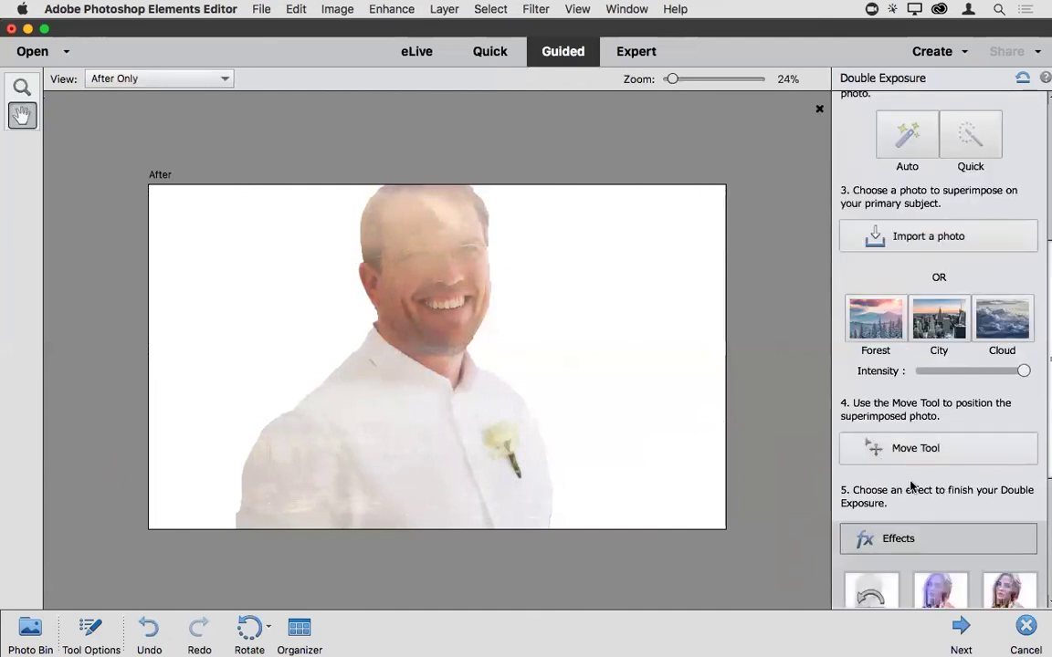
pyautogui.scroll(-8, 911, 484)
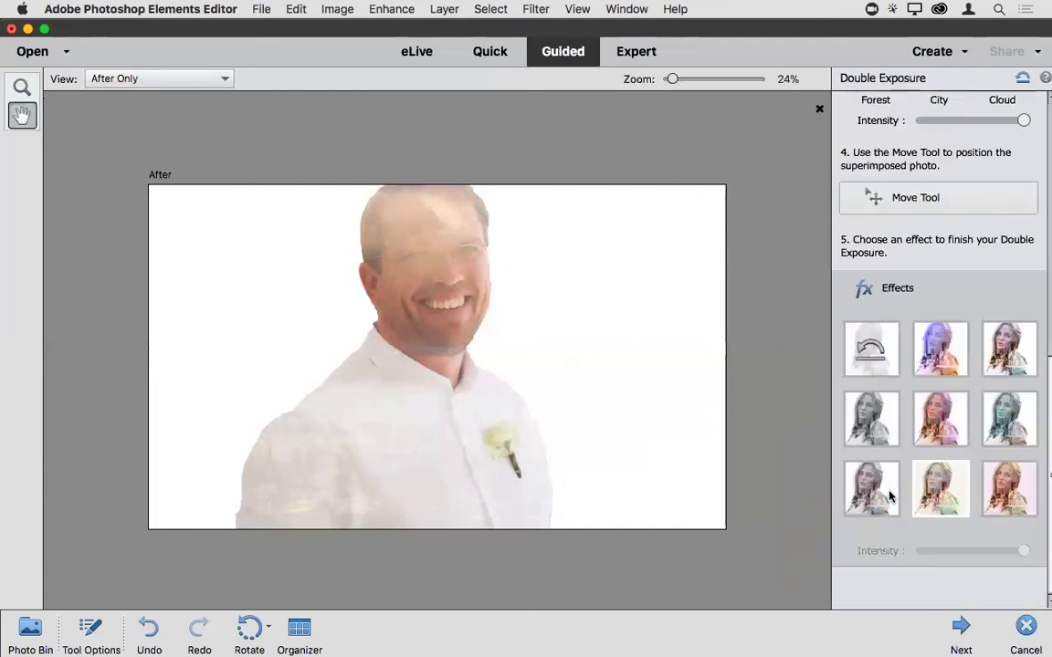
pyautogui.click(863, 417)
pyautogui.click(933, 343)
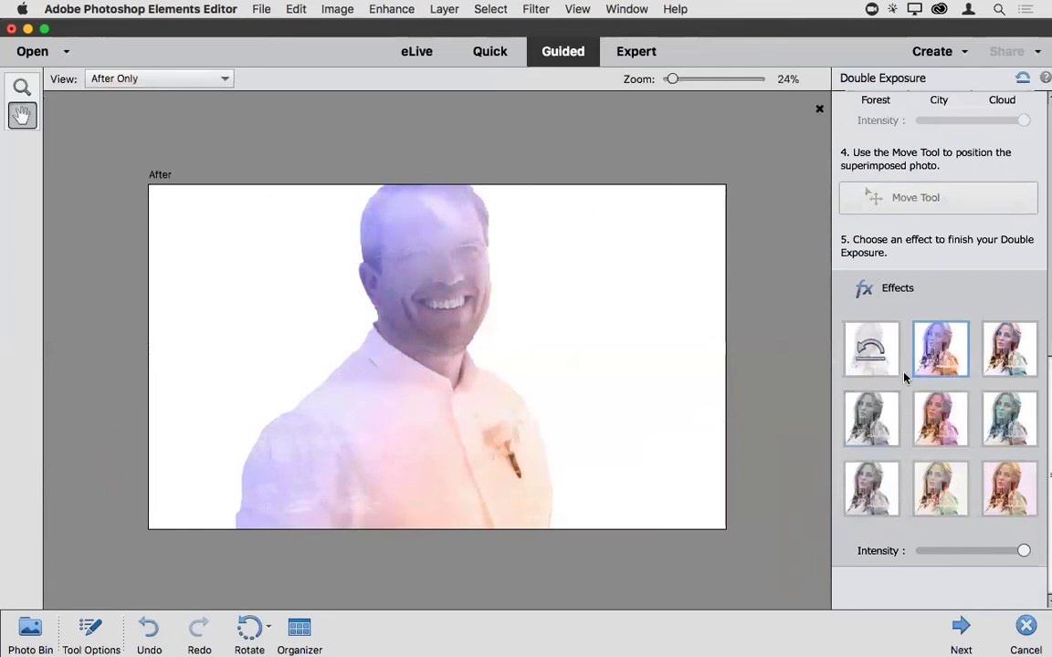
pyautogui.click(869, 358)
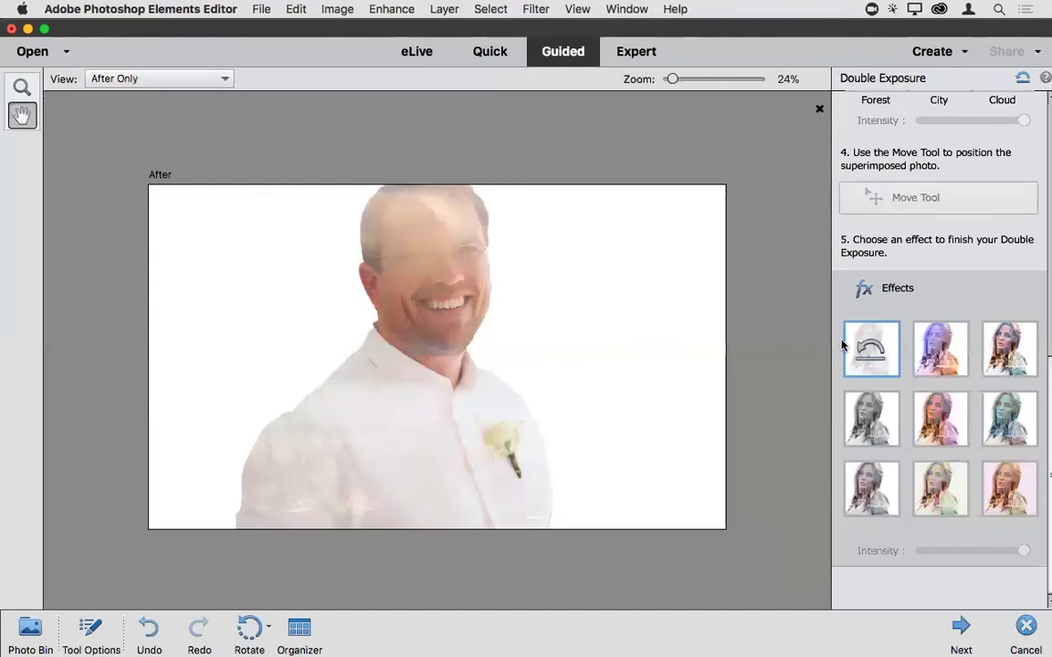
pyautogui.click(960, 628)
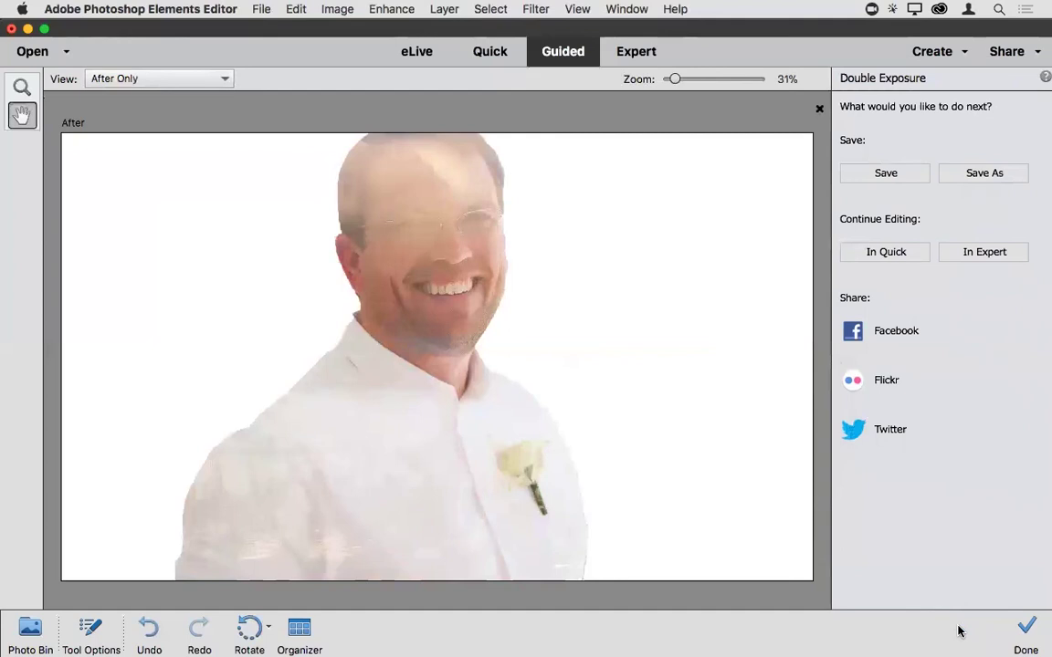
# Move to Expert, close Tim.jpg without saving, and bring up the Open dialog.
pyautogui.click(984, 252)
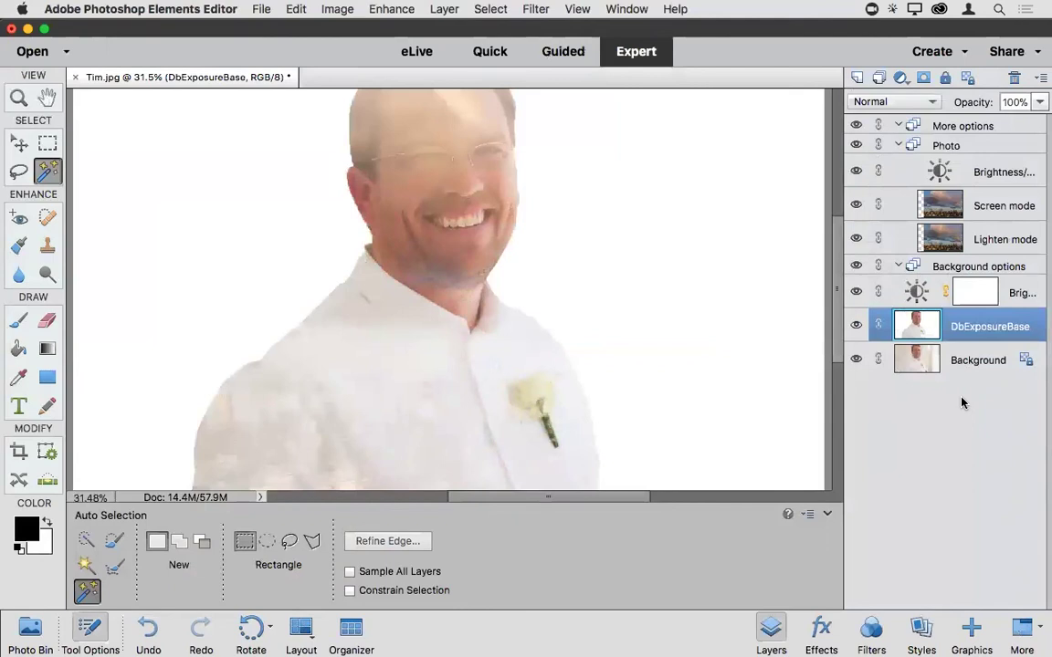
pyautogui.press('super+w')
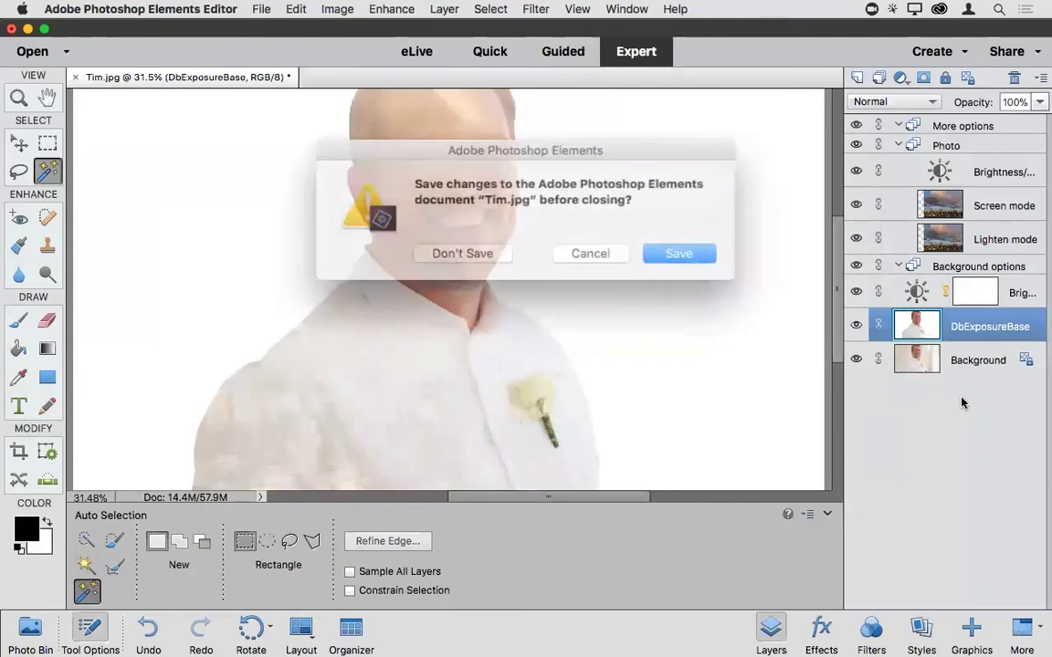
pyautogui.press('super+d')
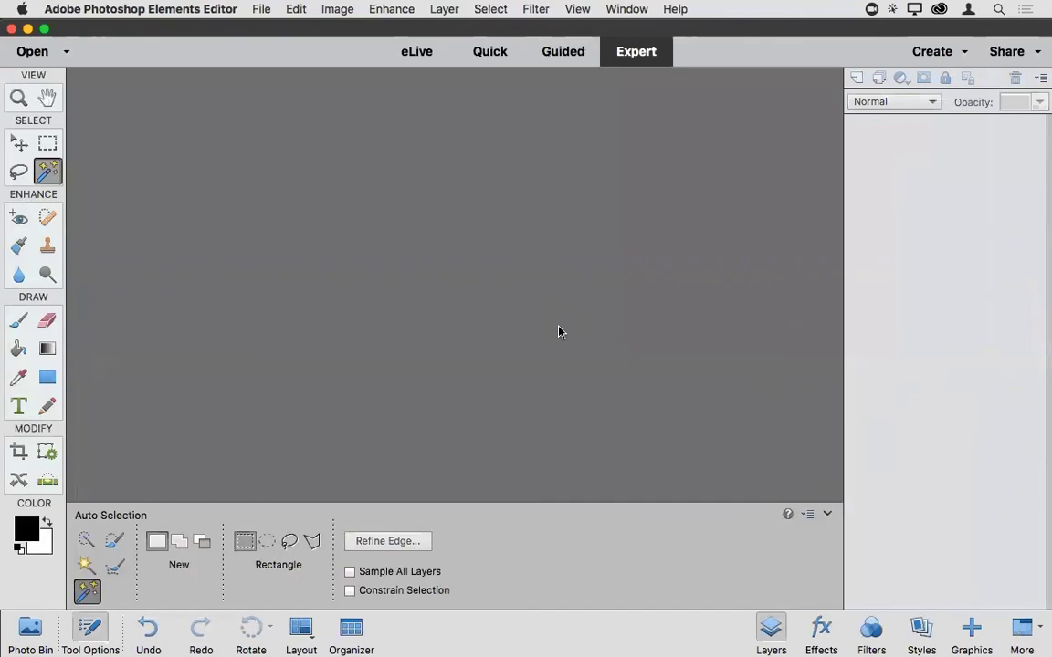
pyautogui.press('super+o')
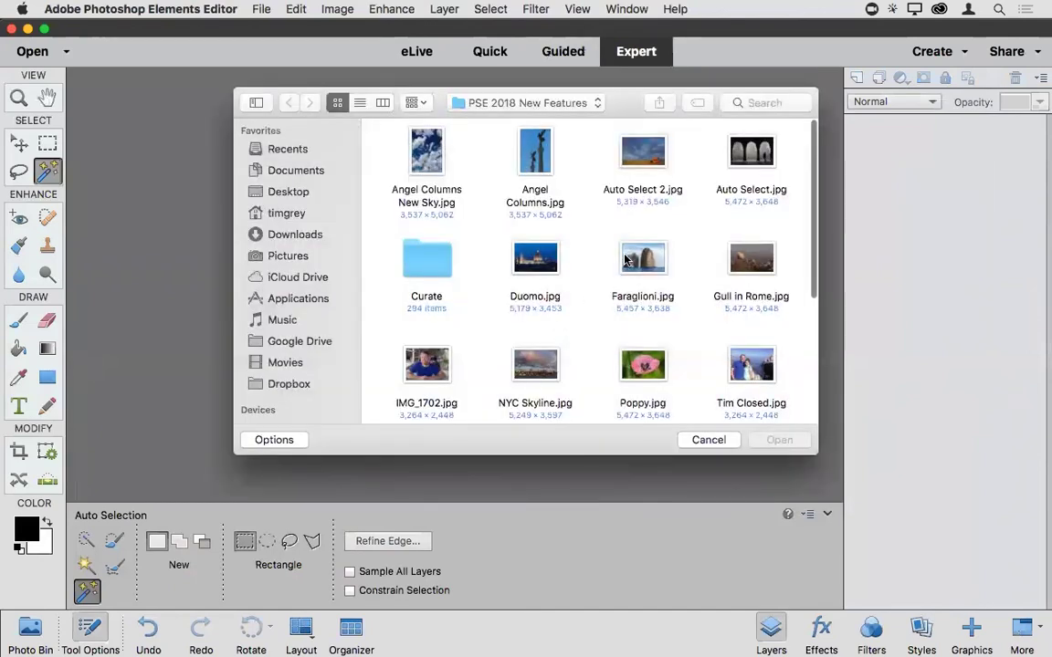
# Open Auto Select 2.jpg and Auto Select.jpg together from PSE 2018 New Features.
pyautogui.click(638, 152)
pyautogui.keyDown('shift'); pyautogui.click(747, 151); pyautogui.keyUp('shift')
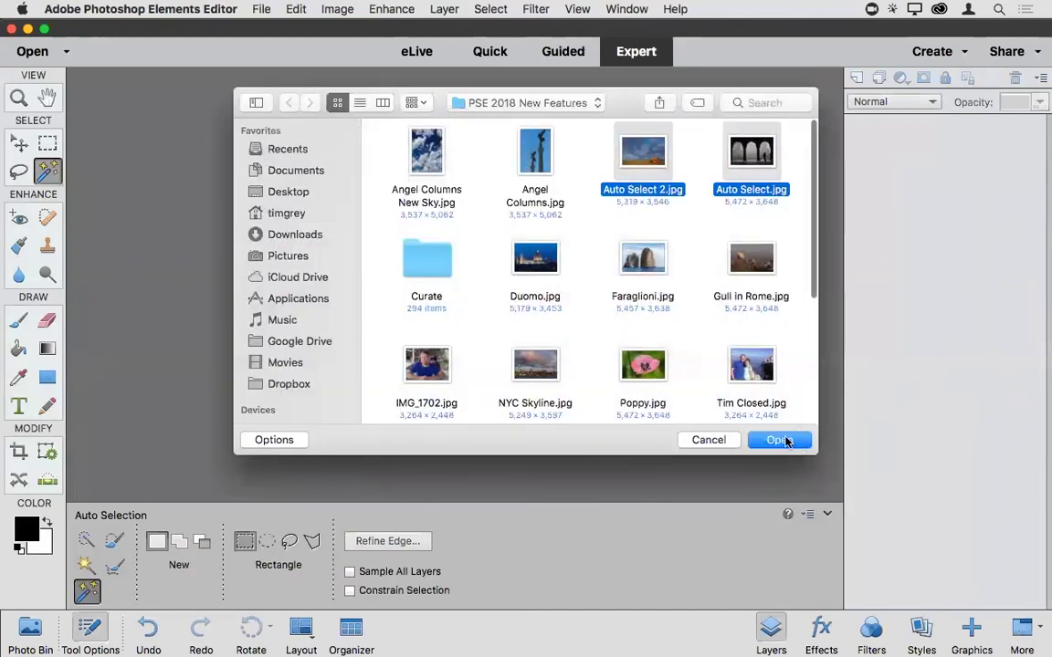
pyautogui.click(780, 439)
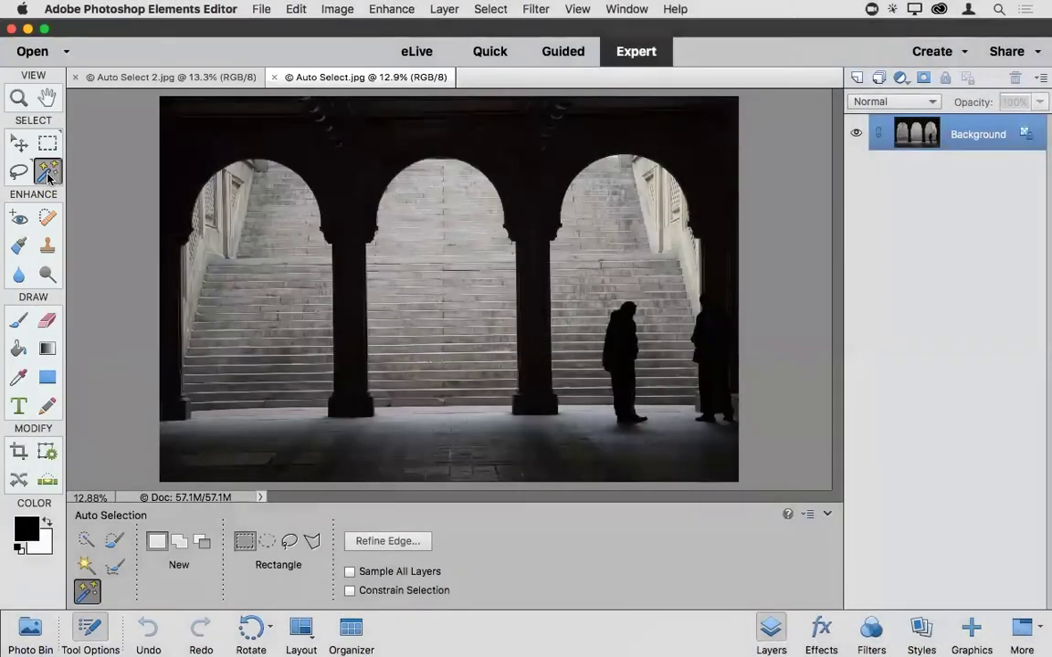
pyautogui.click(20, 173)
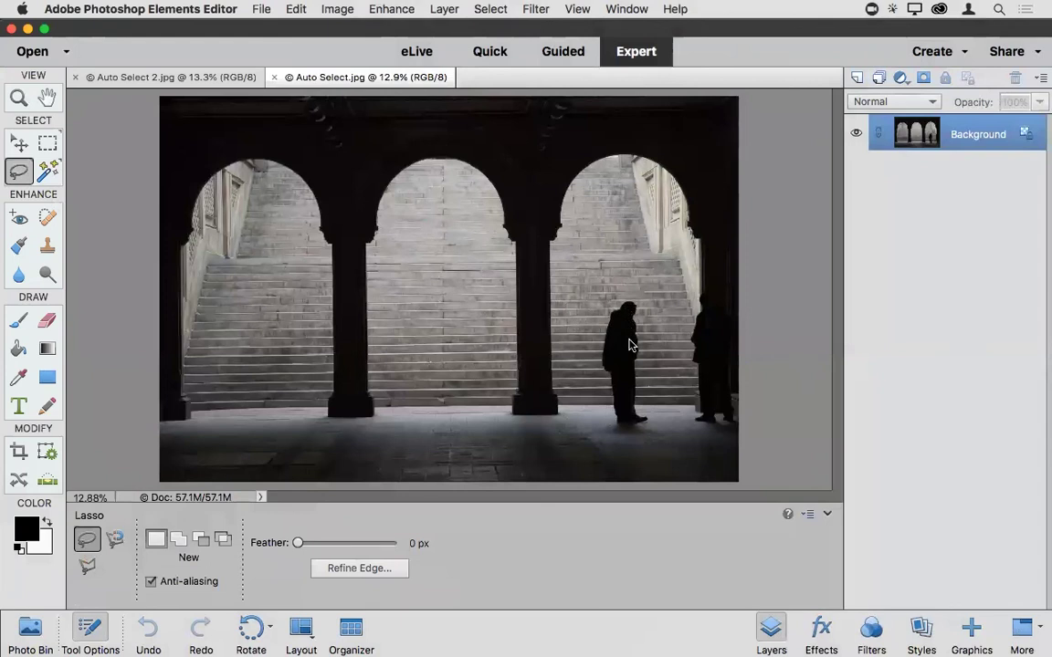
pyautogui.click(47, 172)
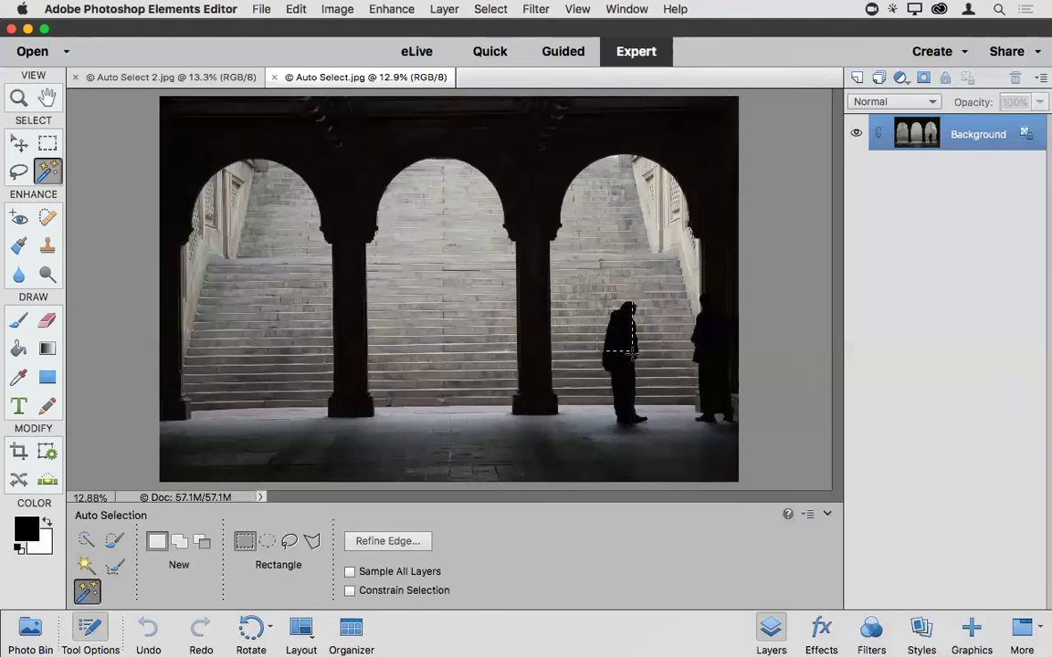
# Auto-select the silhouetted figure in the right arch, then switch to Auto Select 2.jpg.
pyautogui.moveTo(597, 335); pyautogui.dragTo(652, 431)
pyautogui.moveTo(648, 435); pyautogui.dragTo(664, 435)
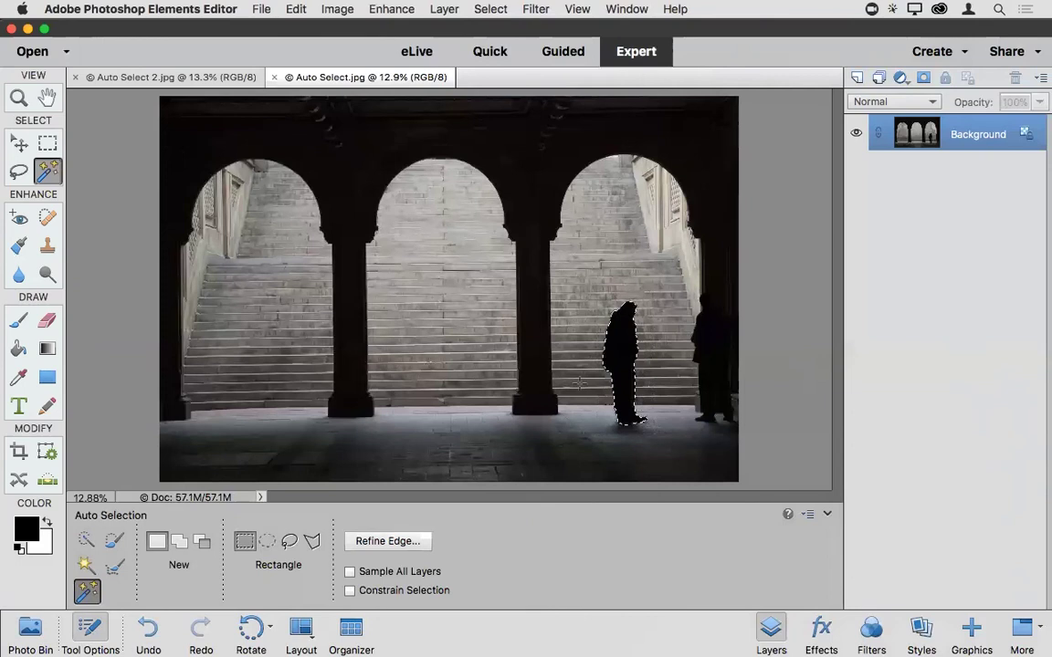
pyautogui.click(141, 78)
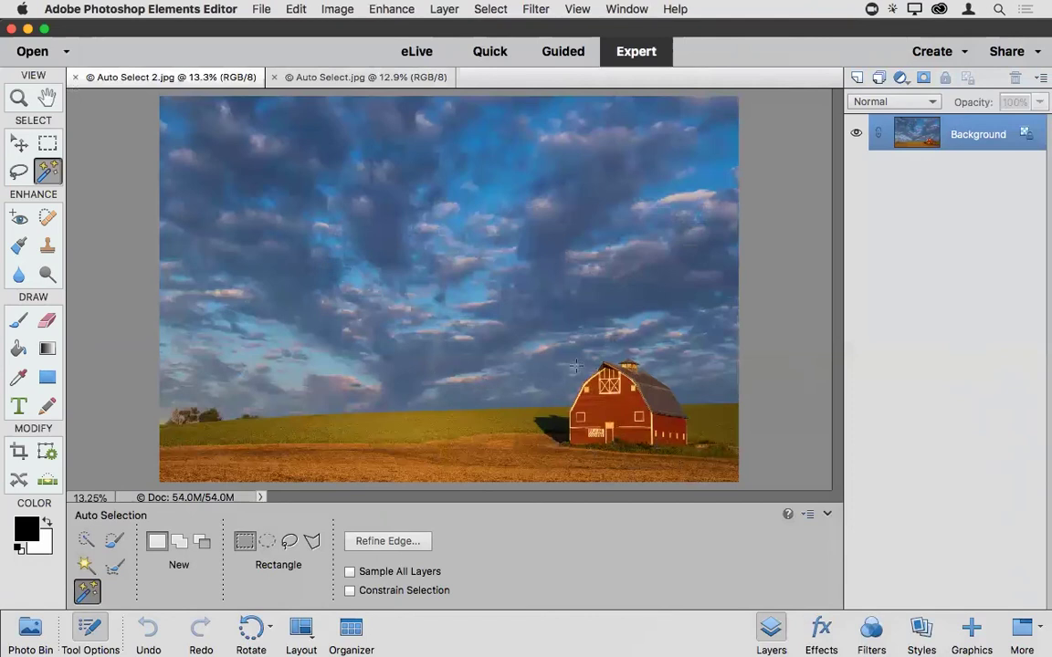
# Auto-select the red barn with a box around it, then zoom out to 5%.
pyautogui.moveTo(550, 345); pyautogui.dragTo(692, 466)
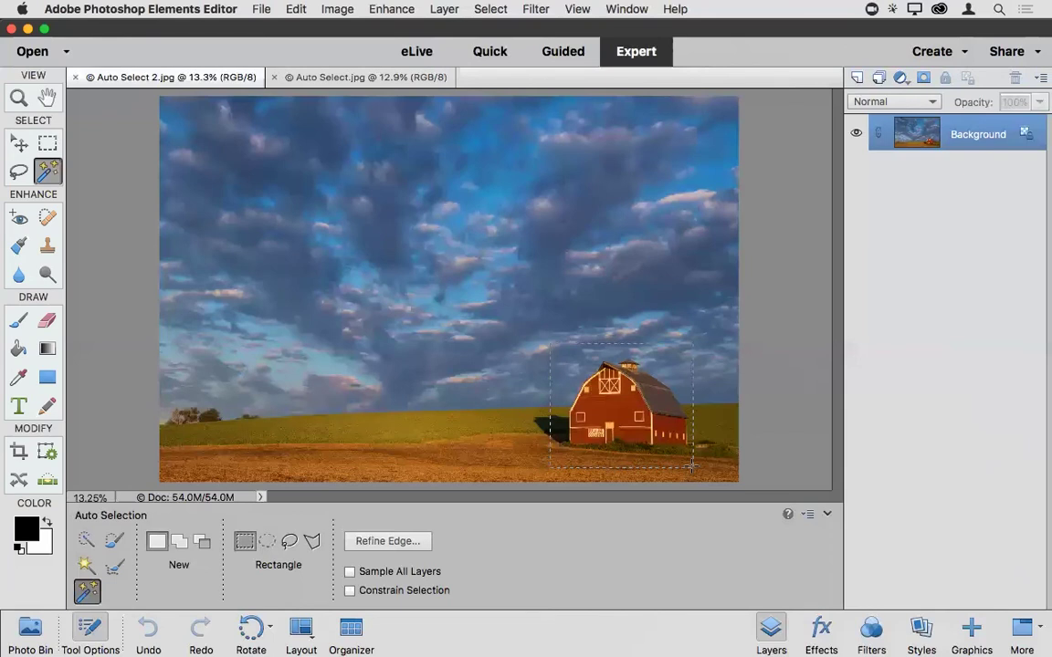
pyautogui.moveTo(691, 466)
pyautogui.mouseDown()
pyautogui.moveTo(693, 479)
pyautogui.moveTo(712, 479)
pyautogui.moveTo(694, 453)
pyautogui.mouseUp()
pyautogui.moveTo(575, 239); pyautogui.dragTo(454, 359)
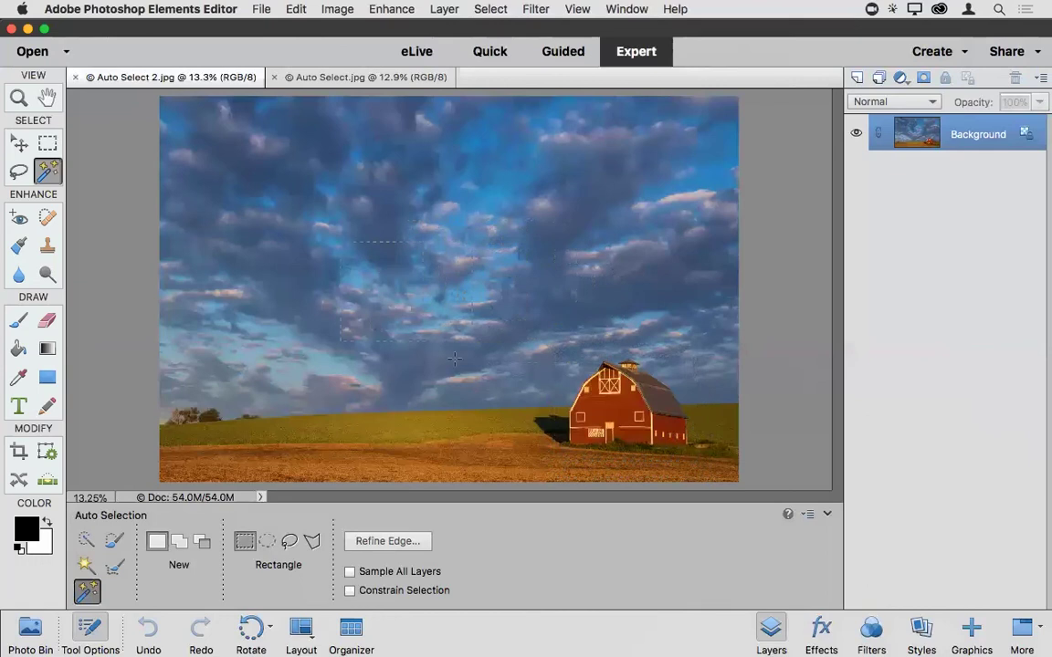
pyautogui.moveTo(516, 457); pyautogui.dragTo(691, 454)
pyautogui.moveTo(693, 454)
pyautogui.mouseDown()
pyautogui.moveTo(669, 444)
pyautogui.moveTo(691, 453)
pyautogui.mouseUp()
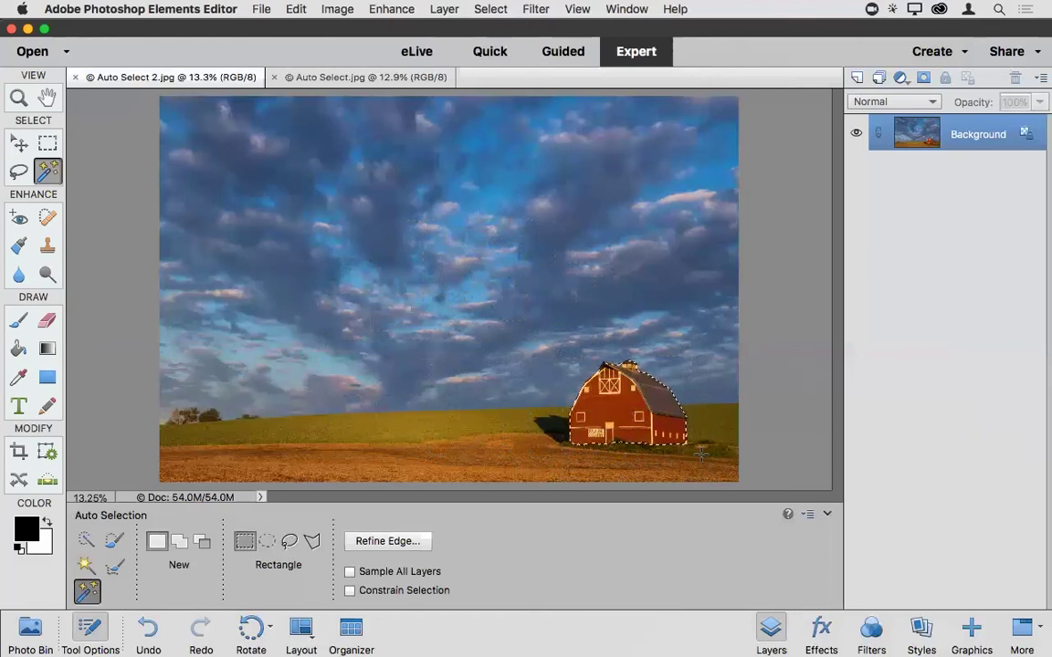
pyautogui.press('super+minus')
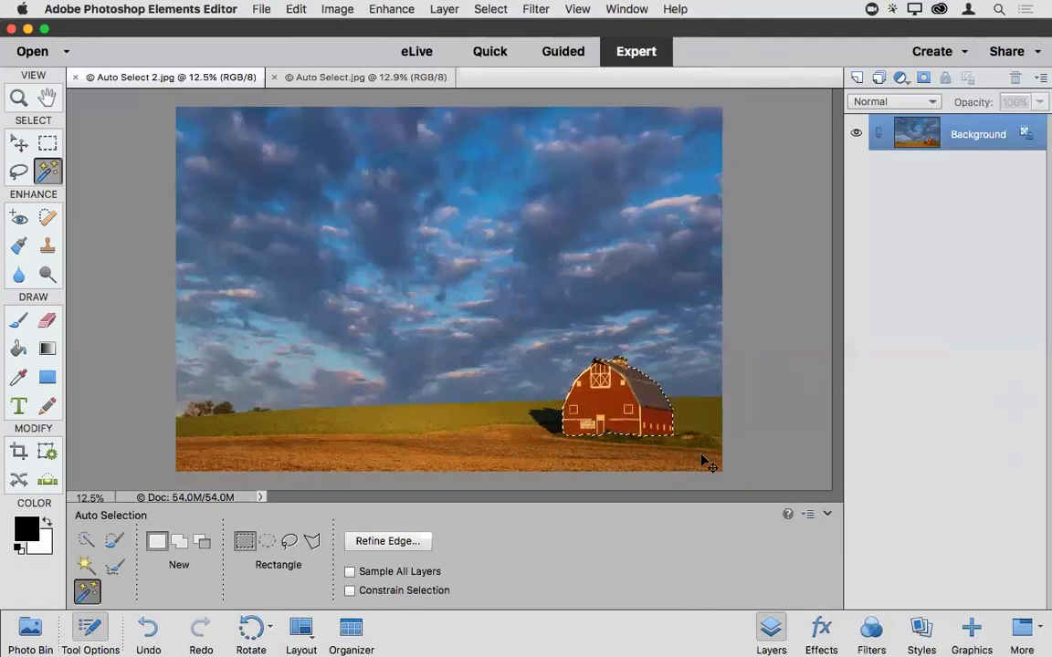
pyautogui.press('super+minus')
pyautogui.press('super+minus')
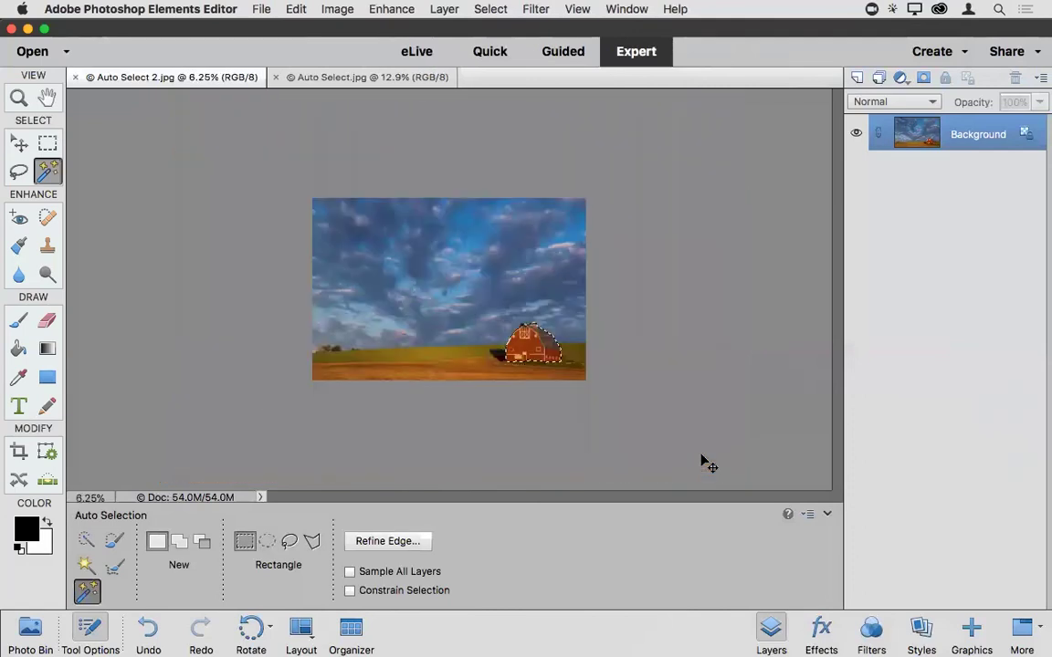
pyautogui.press('super+minus')
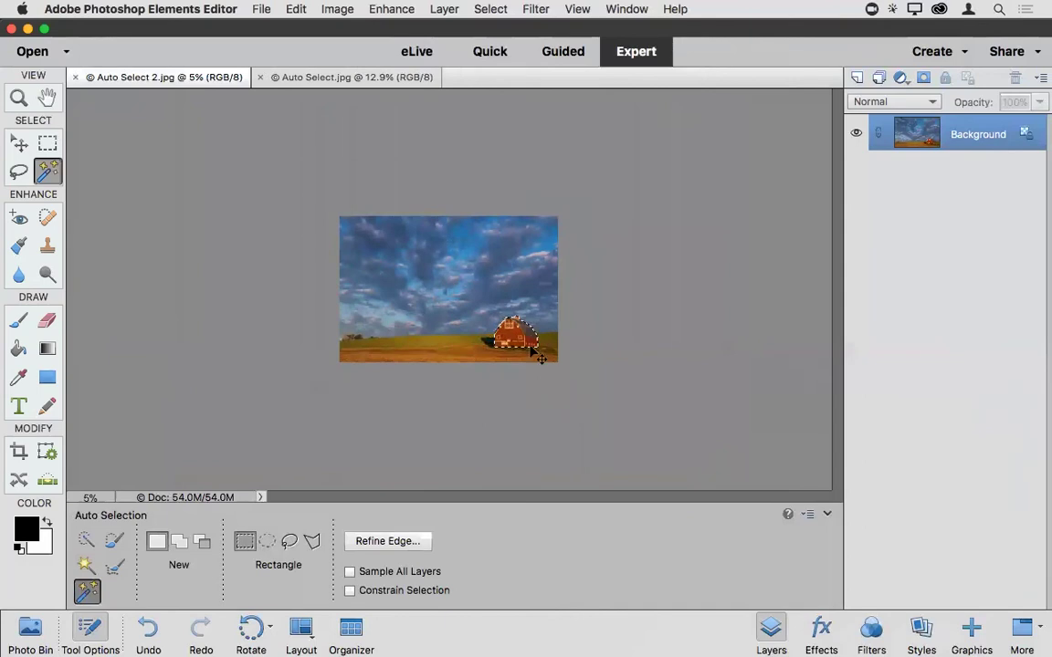
# Zoom in on the barn's cupola and pan along the roofline to check the selection edge.
pyautogui.moveTo(520, 322); pyautogui.dragTo(479, 249)
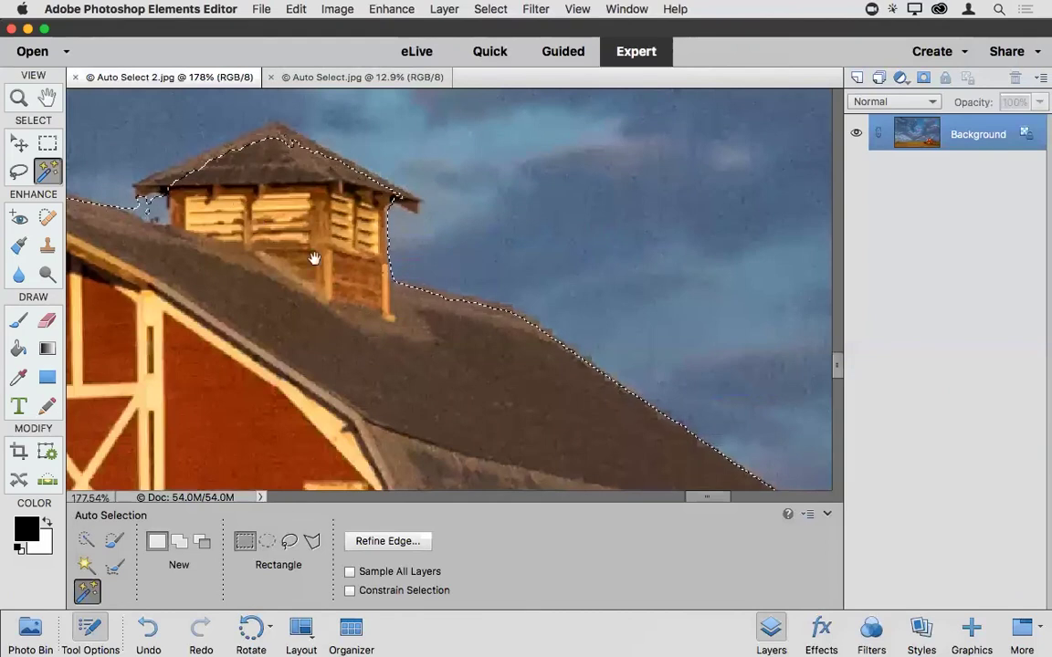
pyautogui.hscroll(-5, 312, 259)
pyautogui.scroll(3, 312, 258)
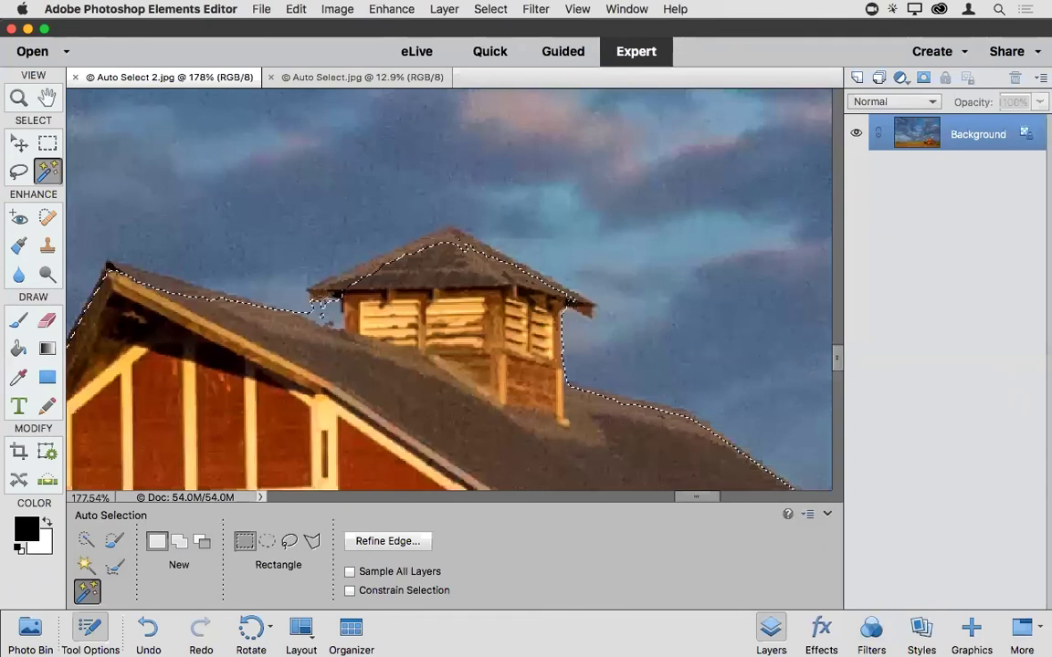
pyautogui.press('super+minus')
pyautogui.press('super+minus')
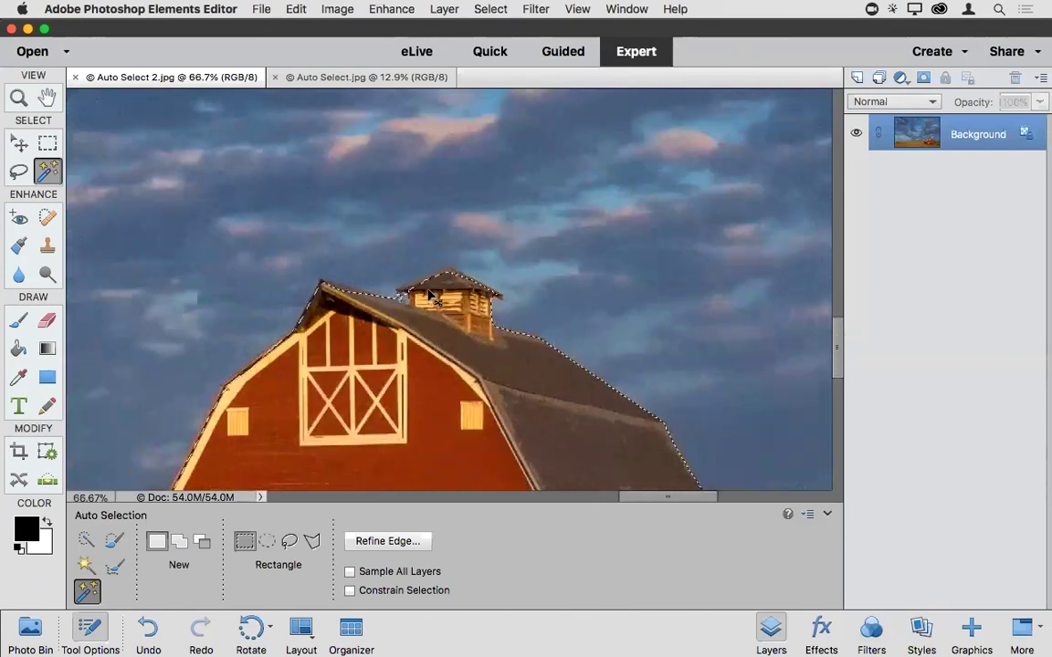
pyautogui.scroll(-3, 491, 245)
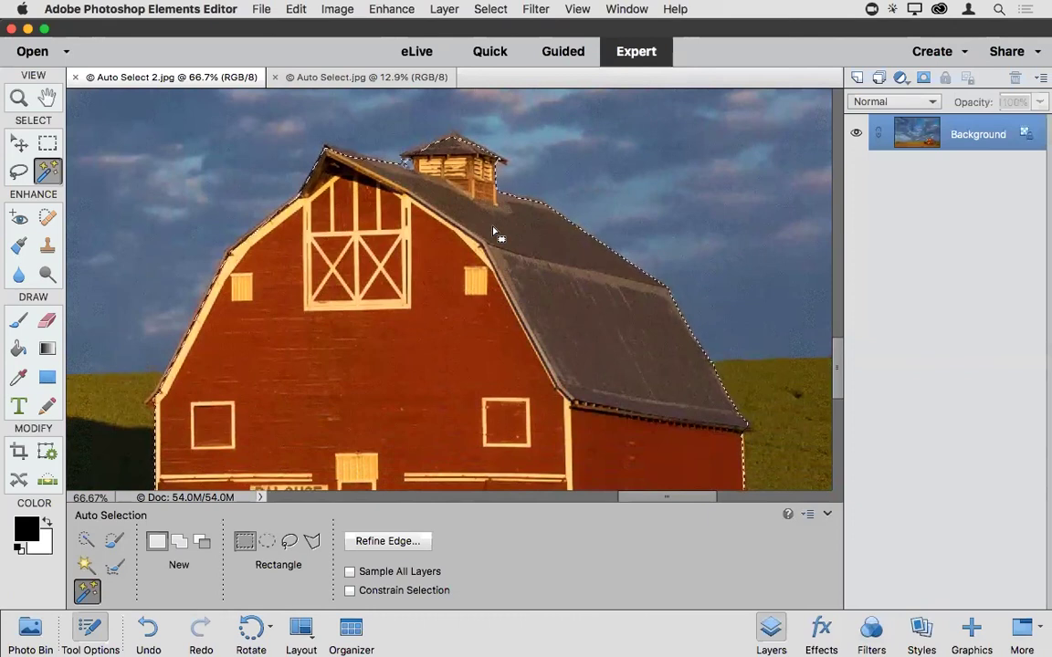
# Switch to Auto Select.jpg and zoom in closely on the selected figure's head.
pyautogui.click(382, 78)
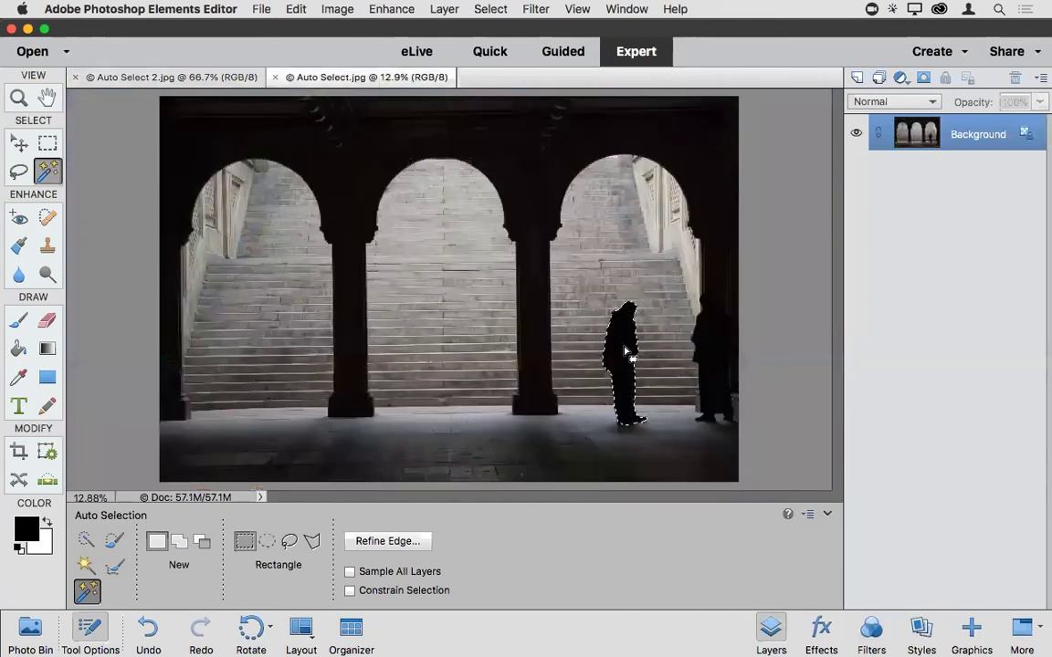
pyautogui.press('super+space')
pyautogui.moveTo(606, 290); pyautogui.dragTo(644, 323)
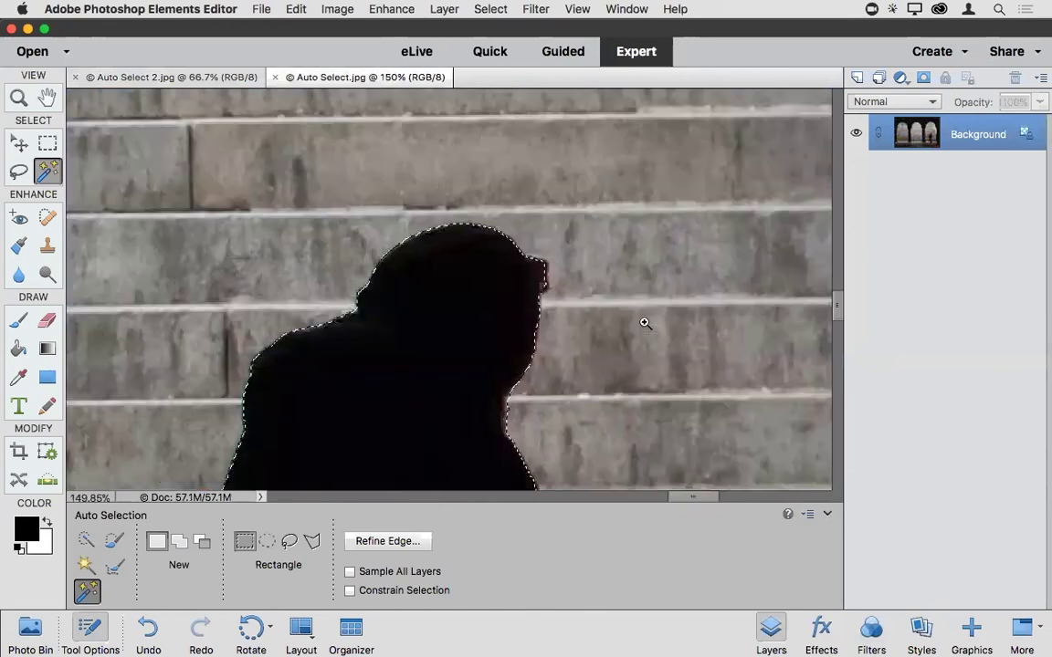
# Pan down the figure's body, fit the photo on screen, and switch to Organizer.
pyautogui.press('space')
pyautogui.moveTo(481, 347)
pyautogui.mouseDown()
pyautogui.moveTo(467, 238)
pyautogui.moveTo(507, 157)
pyautogui.moveTo(505, 128)
pyautogui.mouseUp()
pyautogui.moveTo(464, 385); pyautogui.dragTo(505, 183)
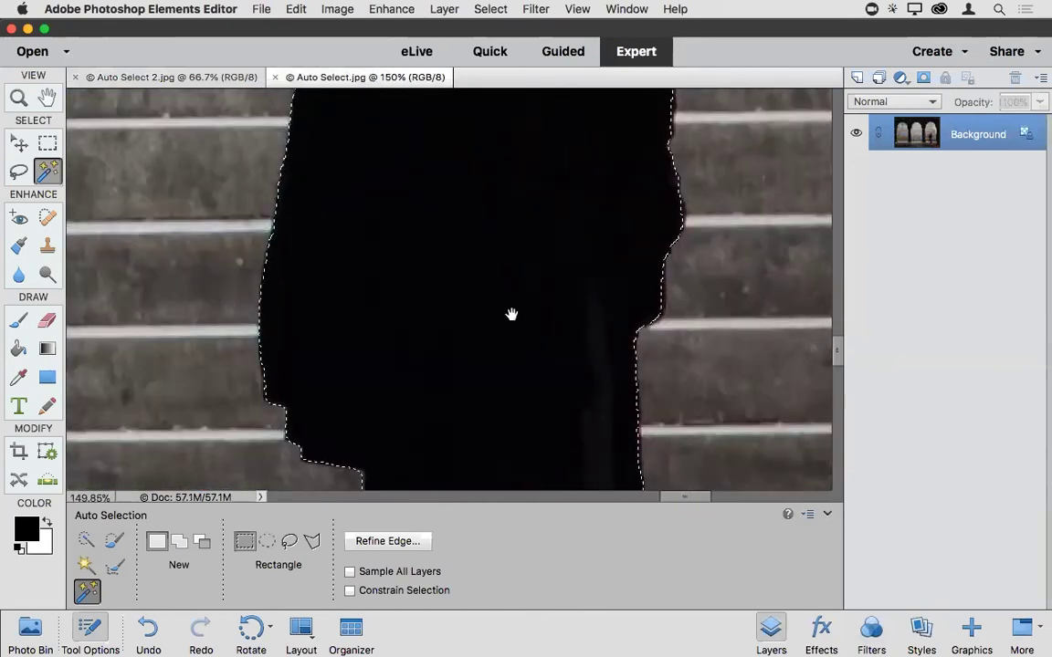
pyautogui.moveTo(511, 314); pyautogui.dragTo(507, 188)
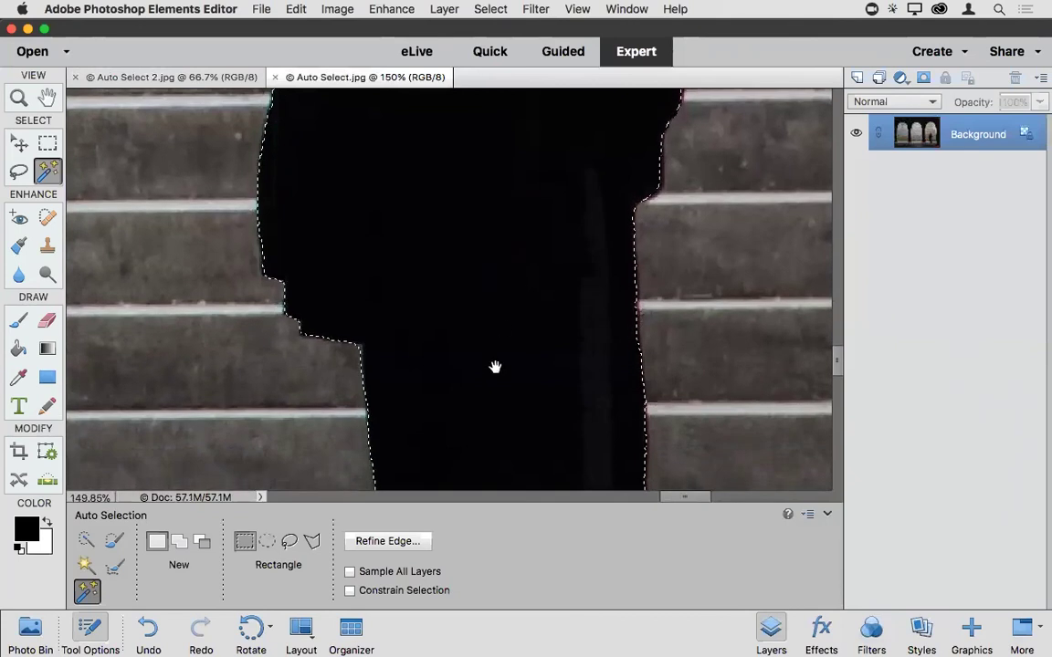
pyautogui.press('super+0')
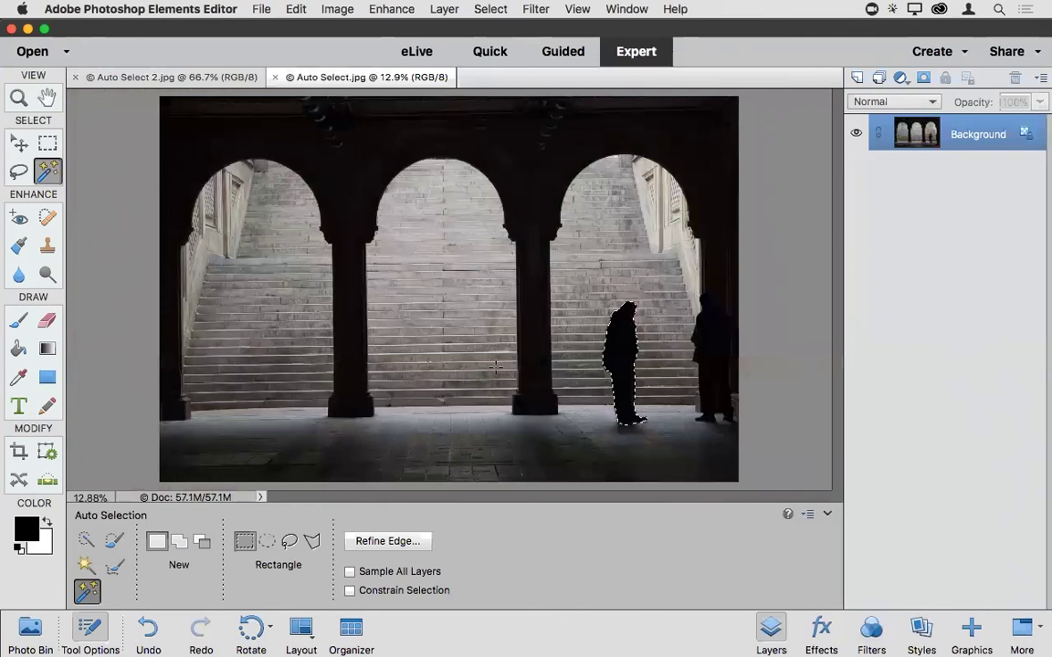
pyautogui.press('super+Tab')
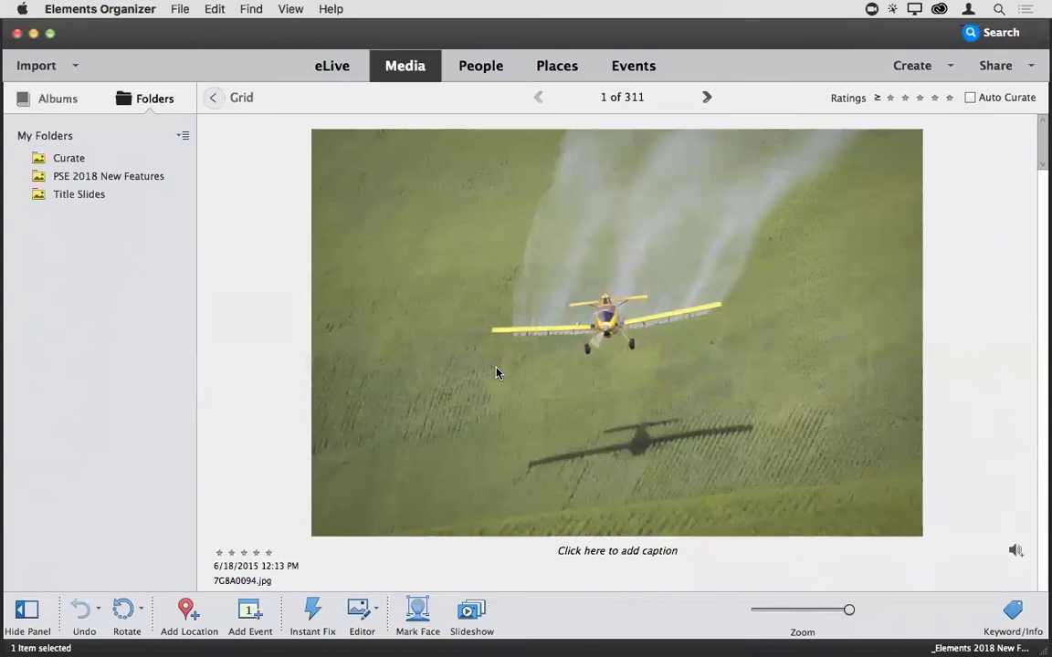
# Return to the Media grid and show the Curate folder's photos.
pyautogui.click(212, 98)
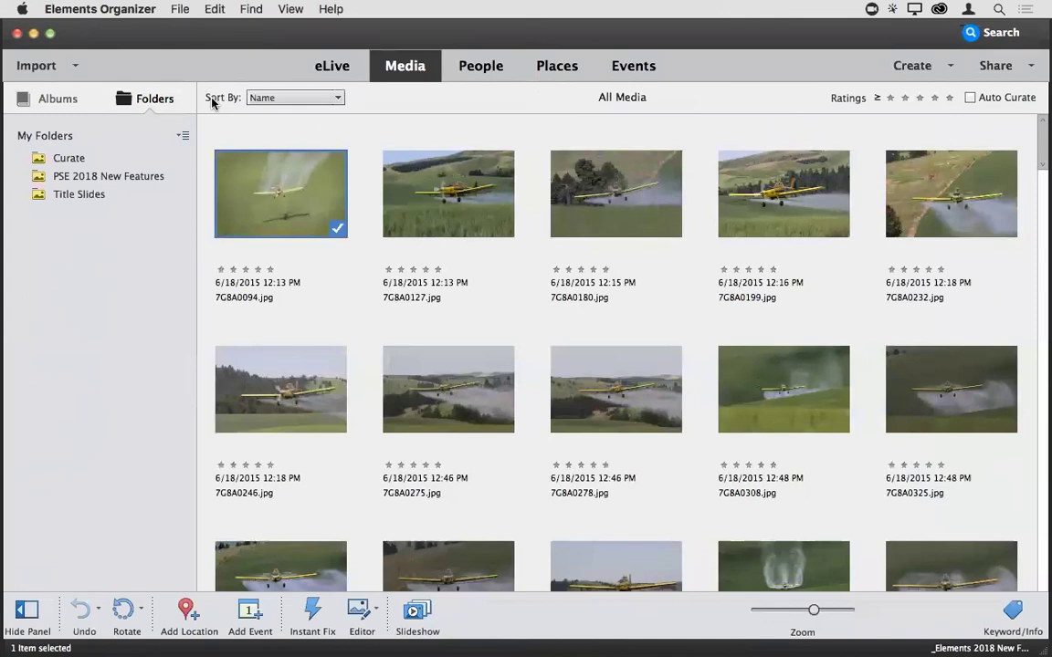
pyautogui.click(73, 158)
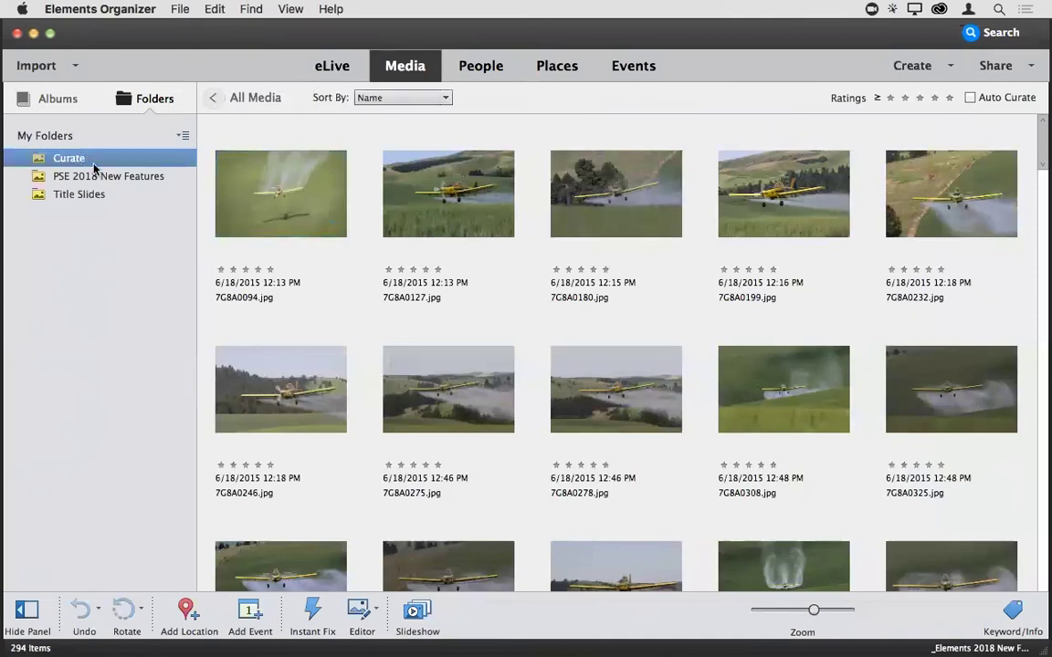
pyautogui.scroll(-10, 418, 301)
pyautogui.scroll(-20, 415, 304)
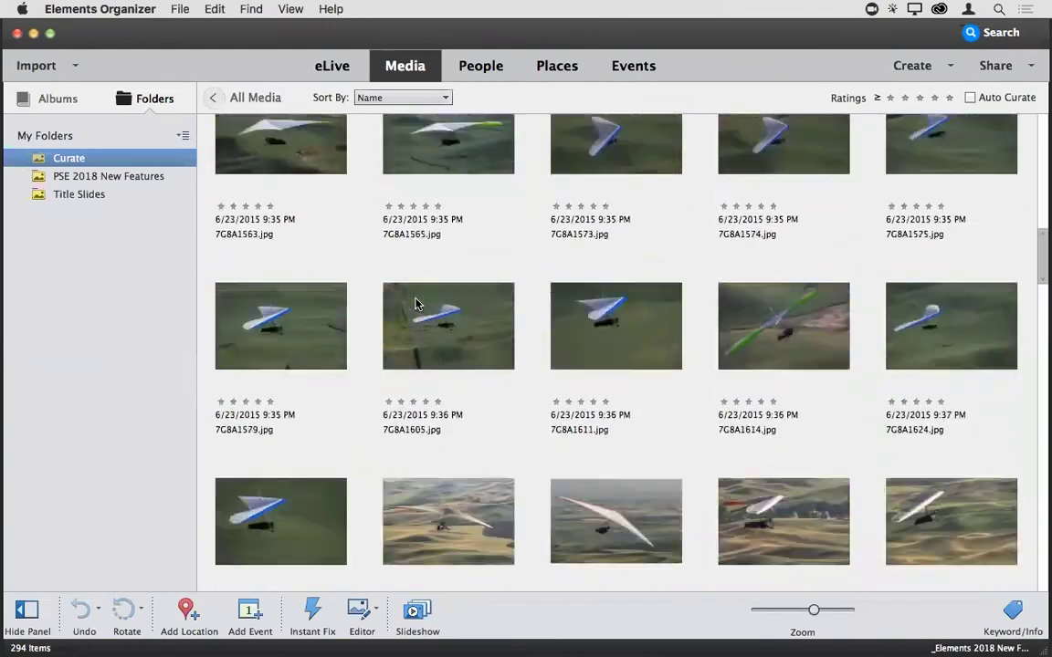
# Scroll through the Curate folder and back up to the crop-duster plane photos.
pyautogui.scroll(-20, 415, 304)
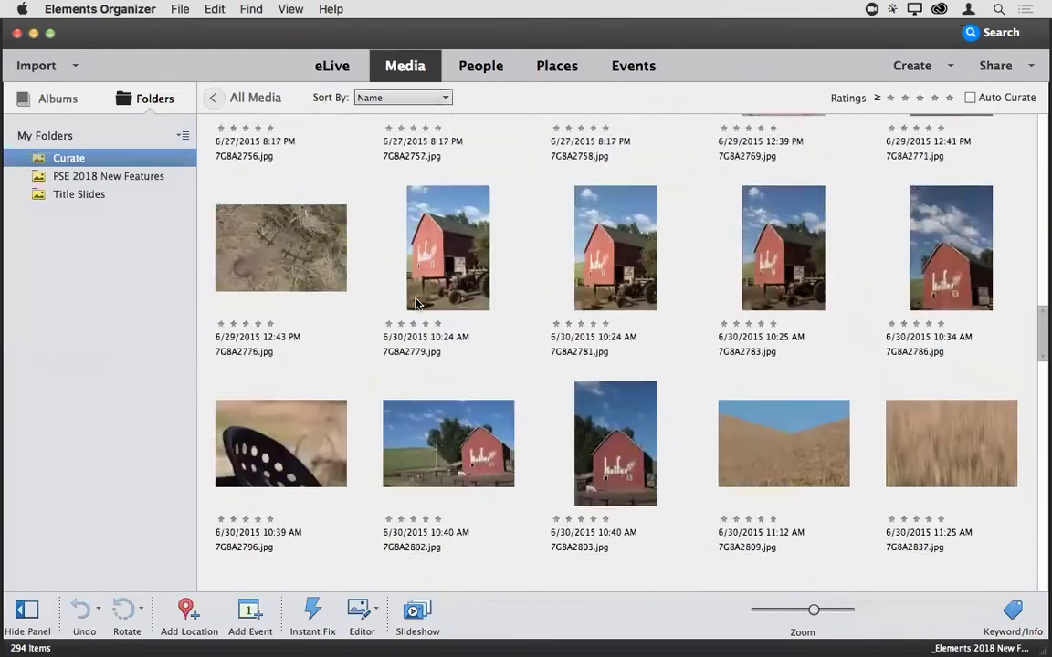
pyautogui.scroll(-20, 415, 304)
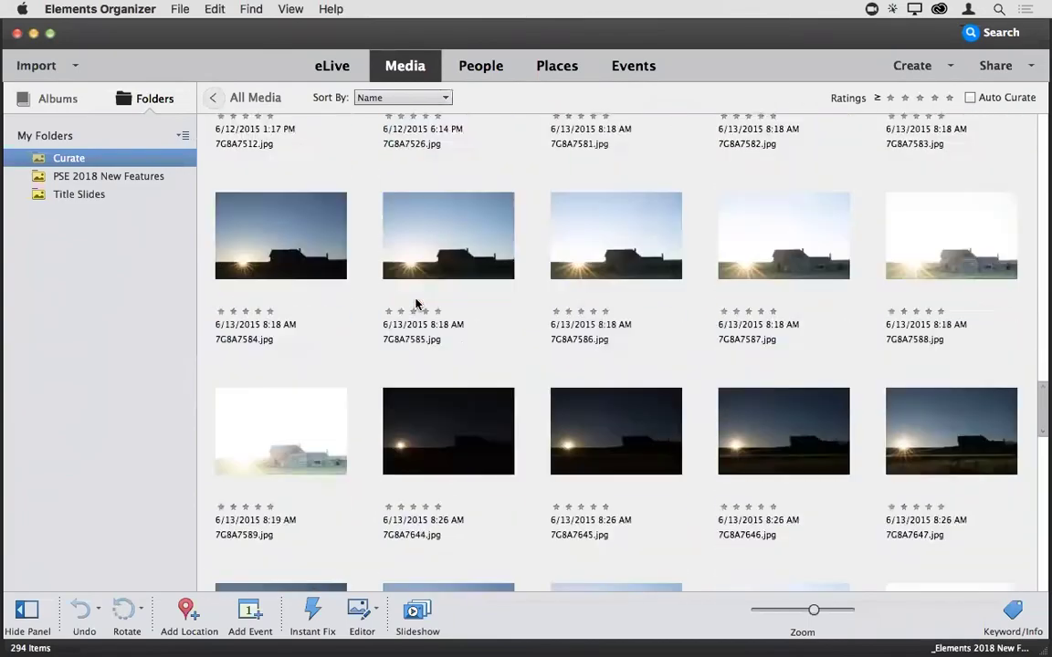
pyautogui.scroll(-20, 415, 304)
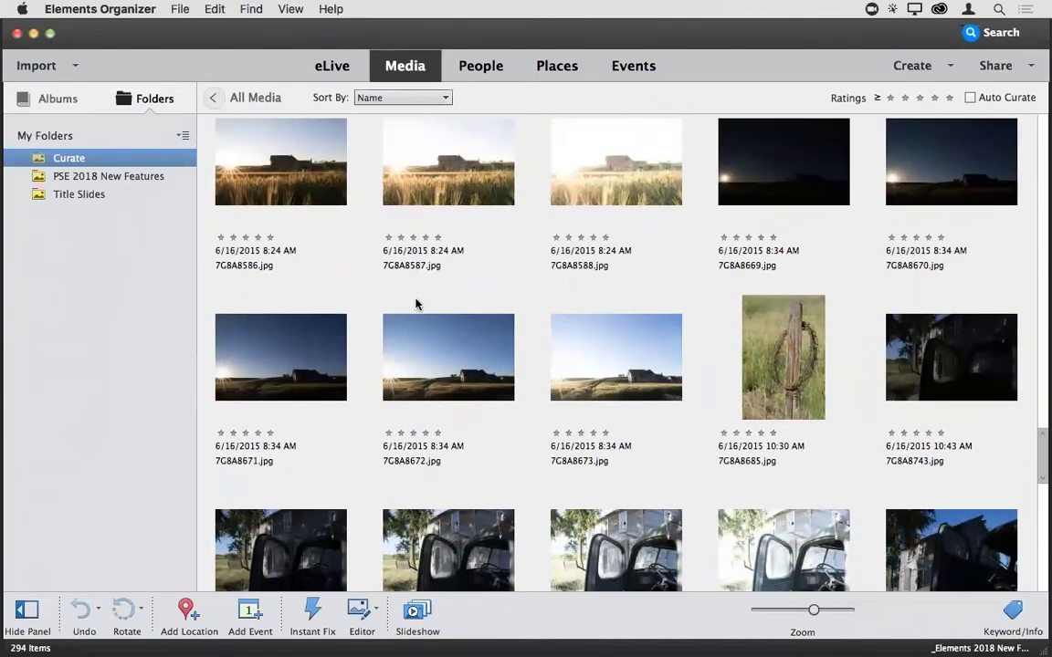
pyautogui.scroll(-20, 416, 304)
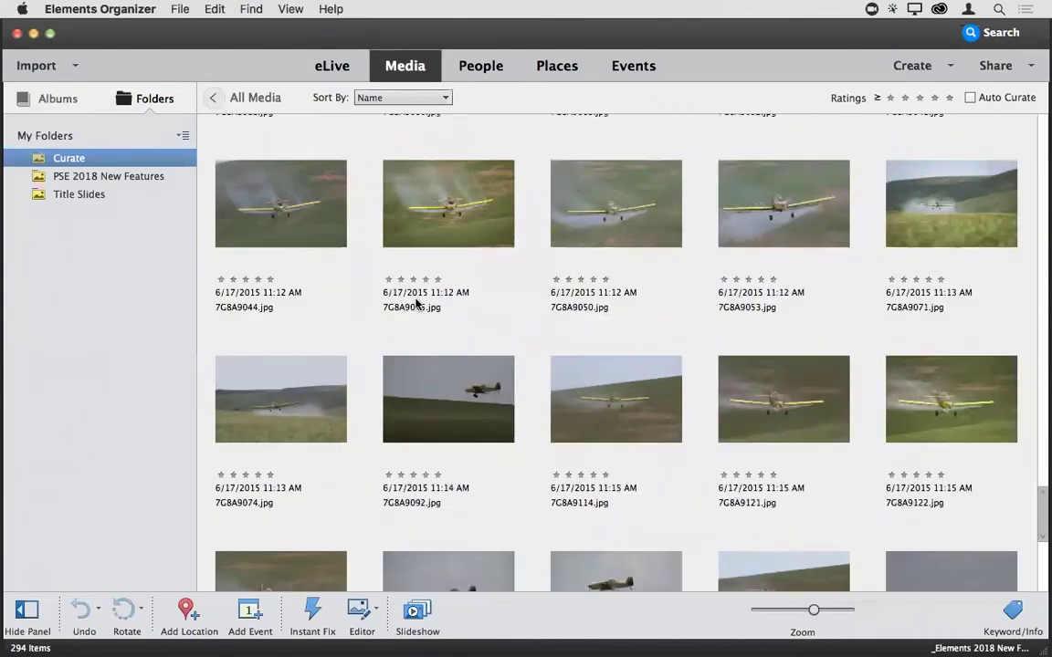
pyautogui.scroll(-20, 416, 304)
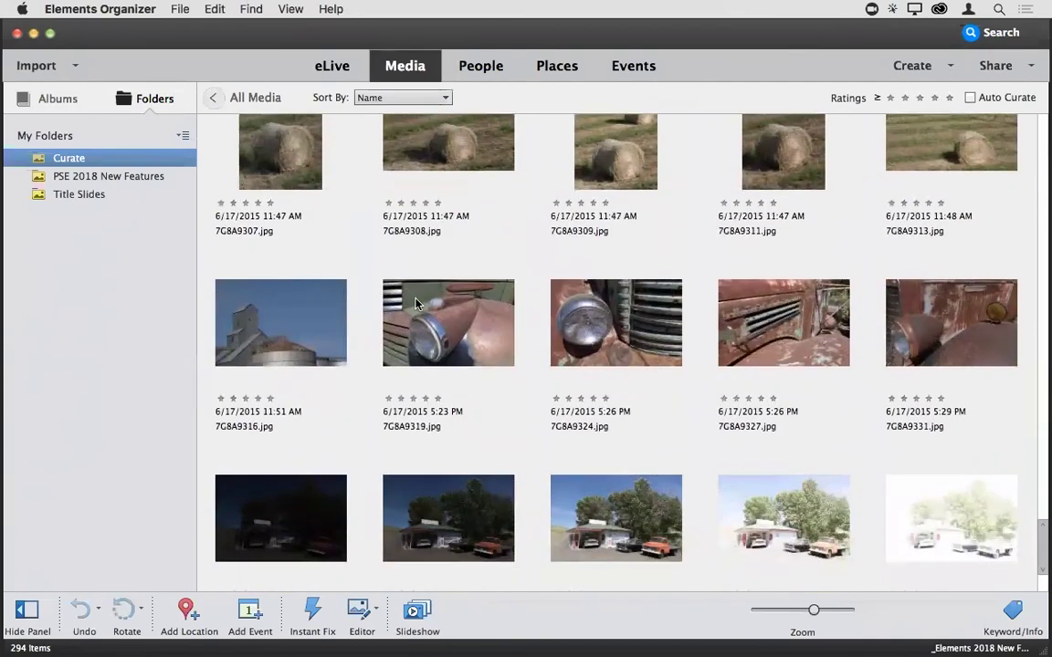
pyautogui.scroll(-8, 415, 304)
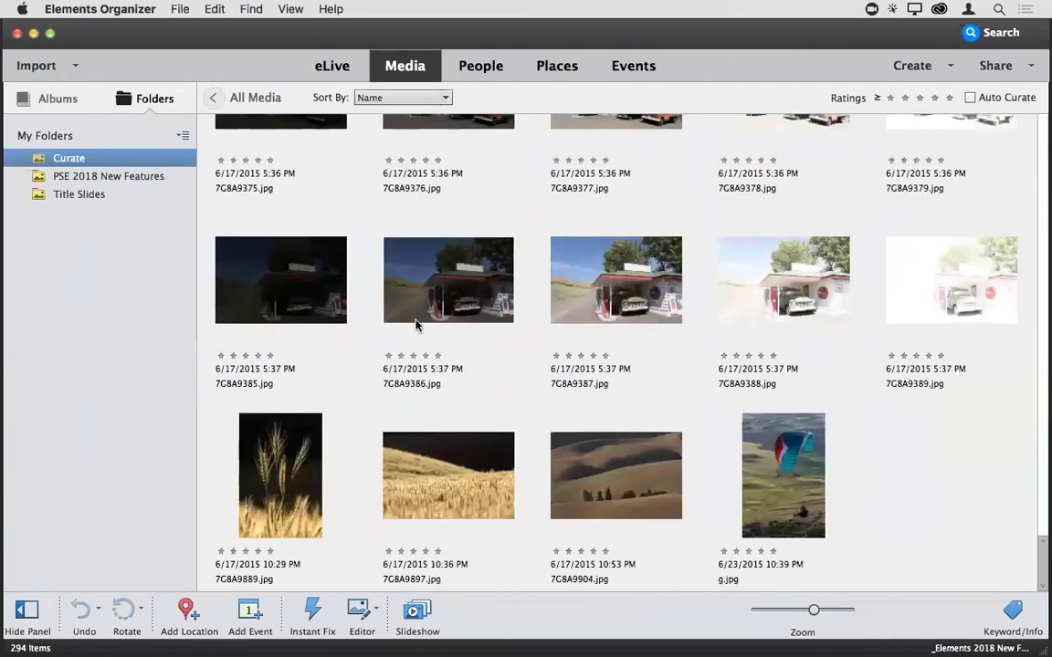
pyautogui.scroll(20, 415, 310)
pyautogui.scroll(20, 416, 327)
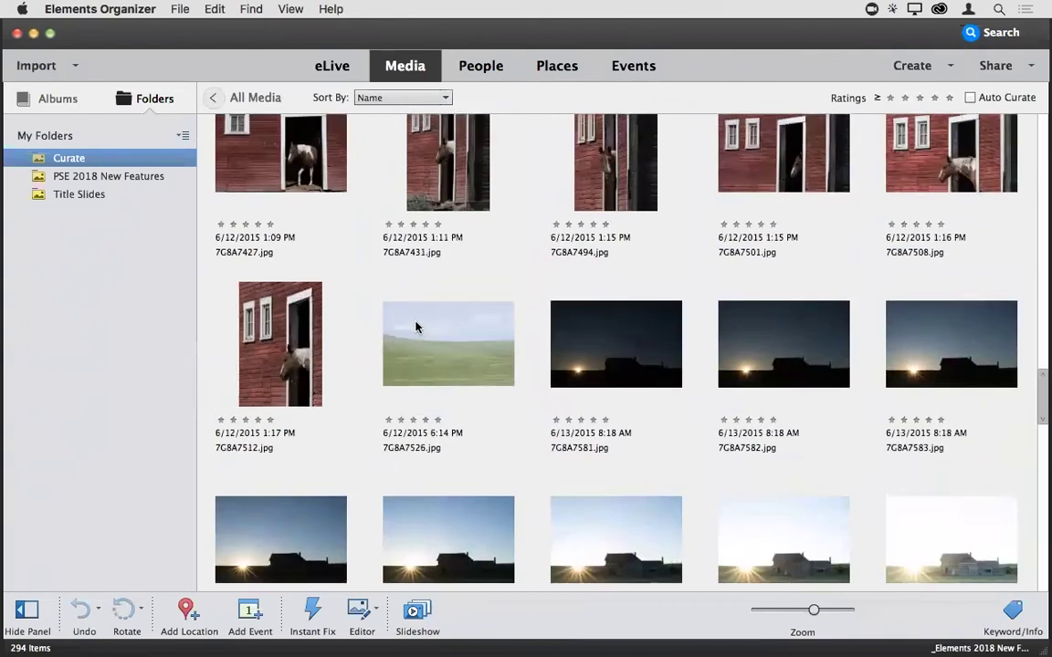
pyautogui.scroll(15, 415, 327)
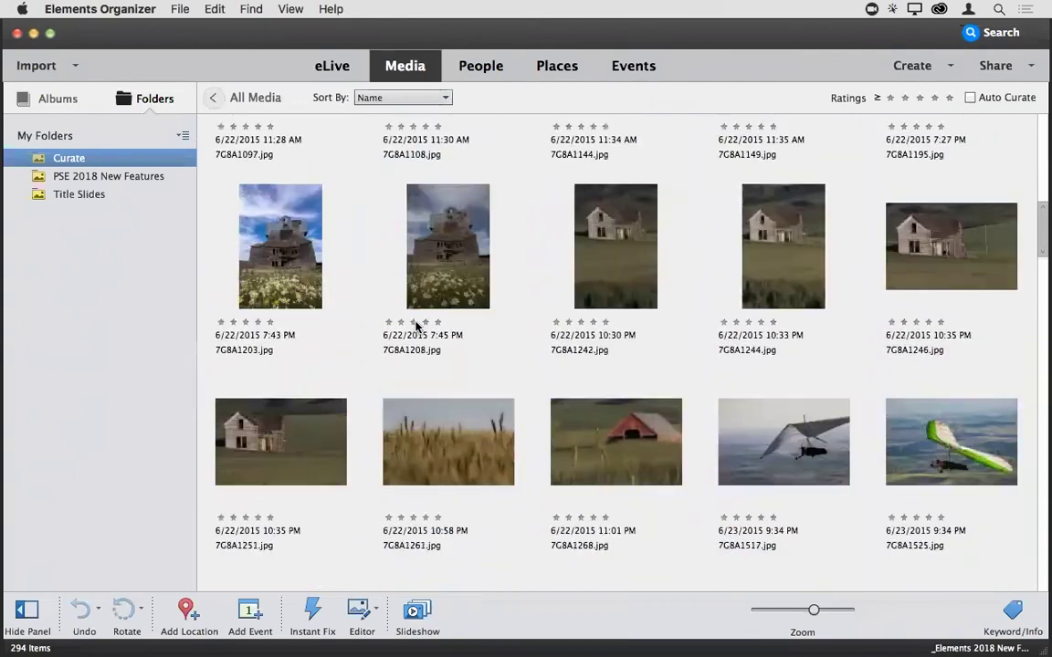
pyautogui.scroll(5, 415, 327)
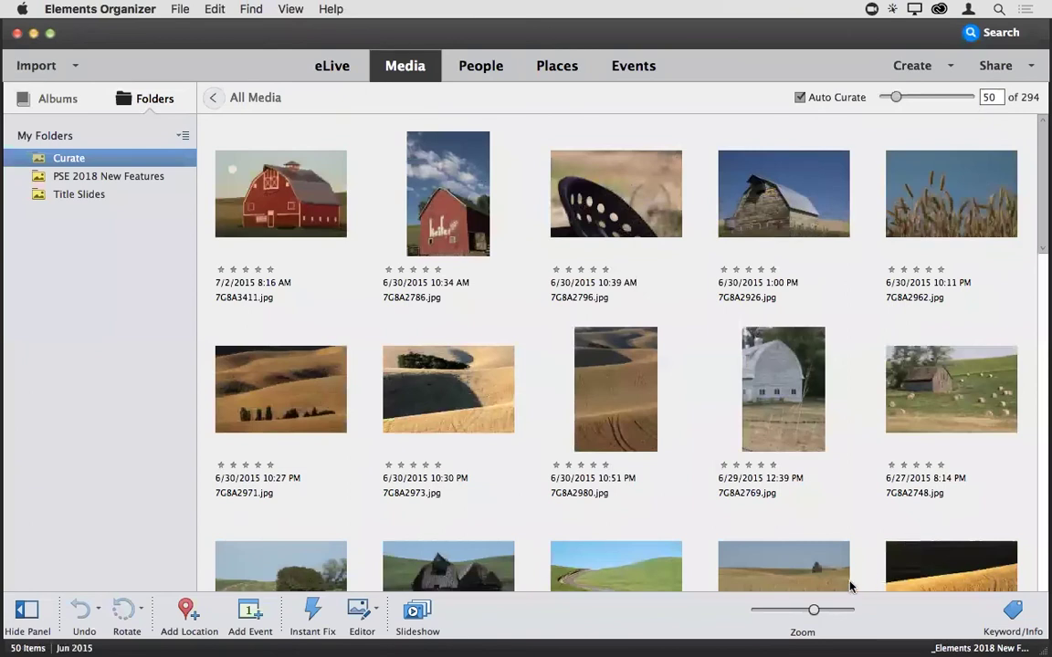
# Shrink the thumbnails with the Zoom slider and raise Auto Curate to 198 of 294 photos.
pyautogui.moveTo(797, 611); pyautogui.dragTo(763, 616)
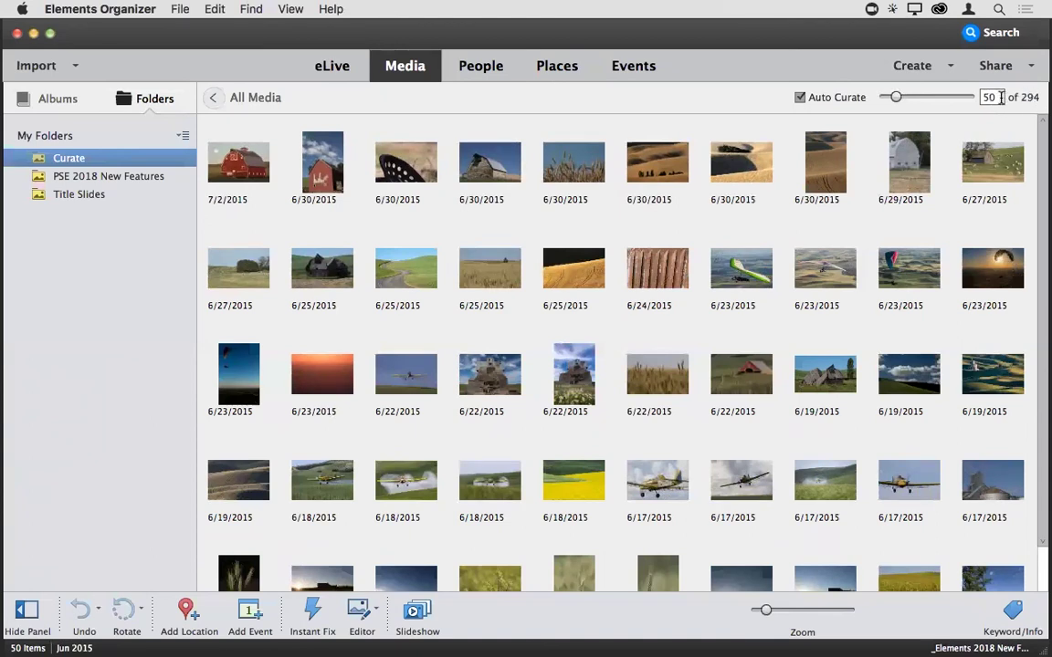
pyautogui.click(938, 98)
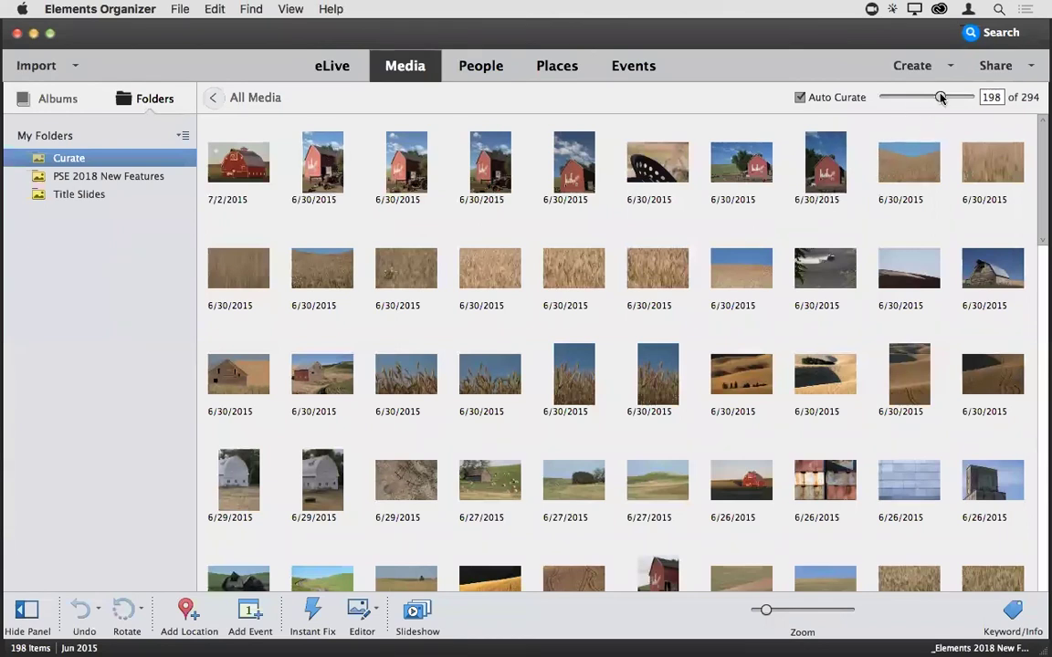
# Lower the Auto Curate count, then switch Auto Curate off to show all 294 photos.
pyautogui.moveTo(940, 97); pyautogui.dragTo(891, 99)
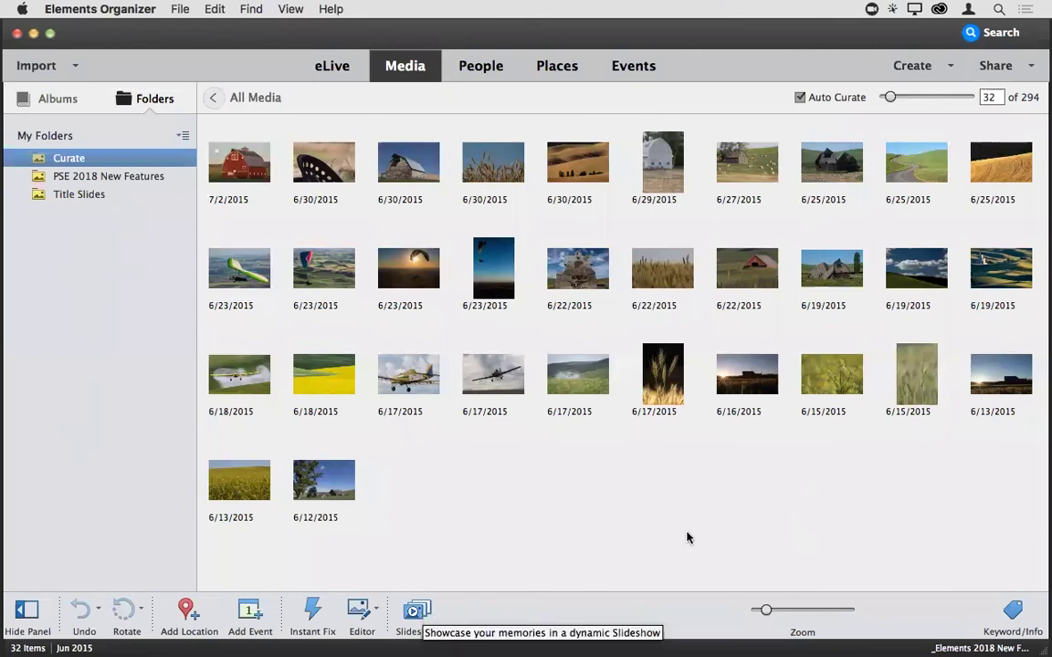
pyautogui.click(800, 98)
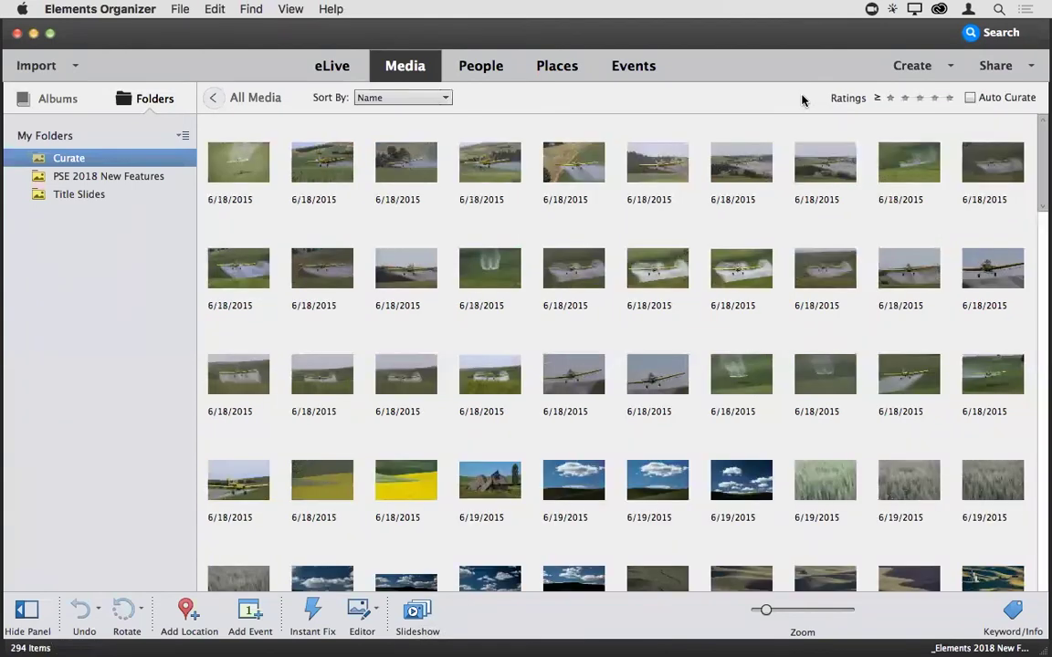
# Start a new slideshow from these photos and let Organizer auto-curate the best media.
pyautogui.click(436, 602)
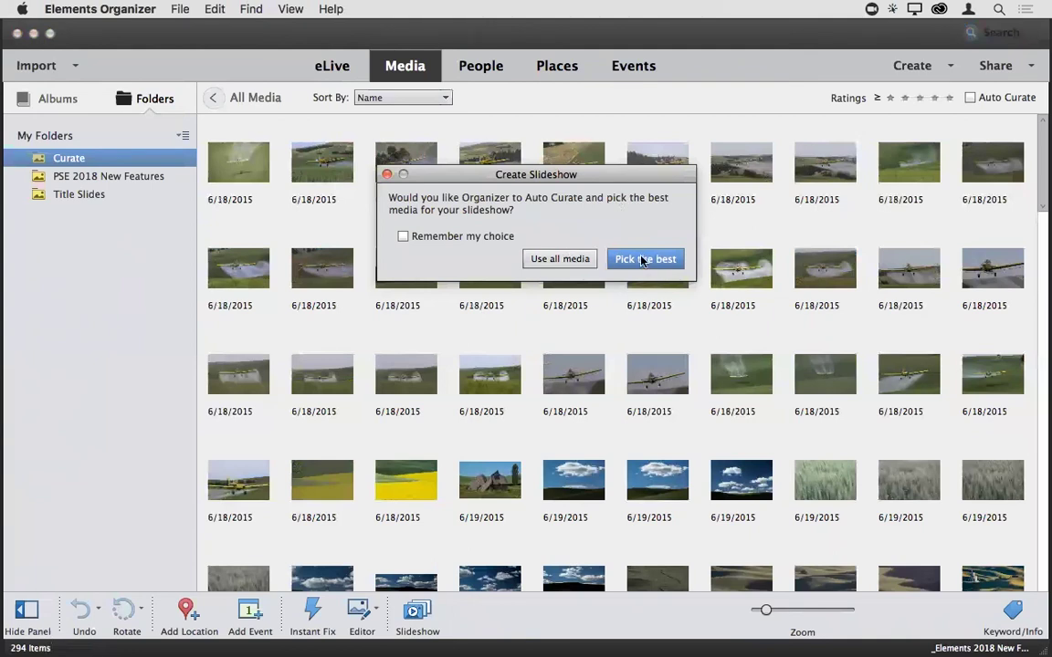
pyautogui.click(643, 260)
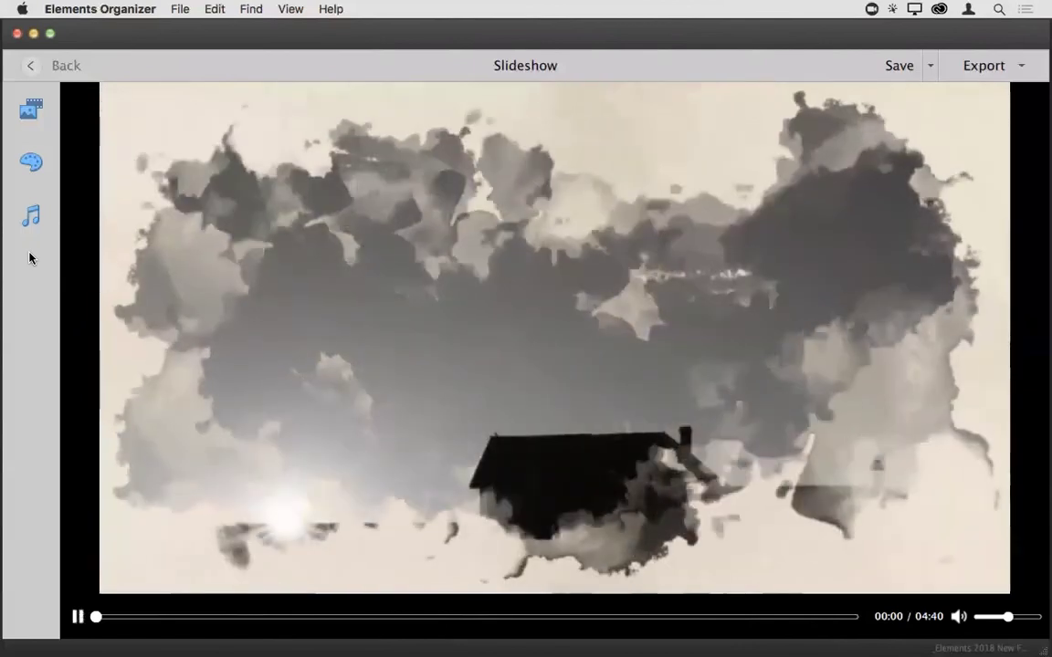
pyautogui.click(30, 164)
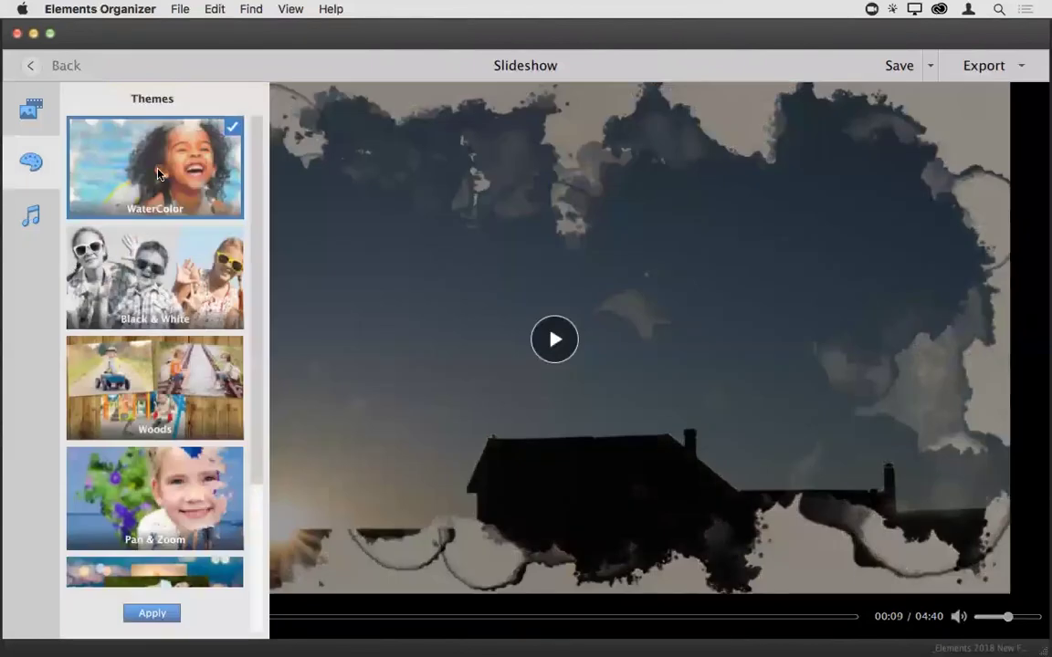
pyautogui.click(33, 163)
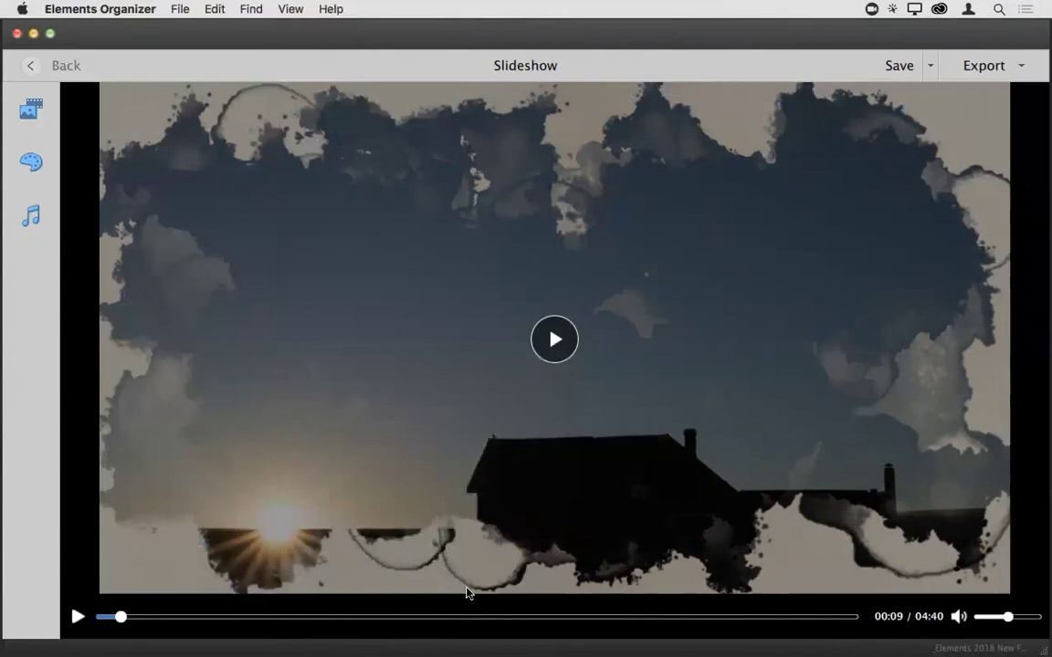
pyautogui.click(78, 617)
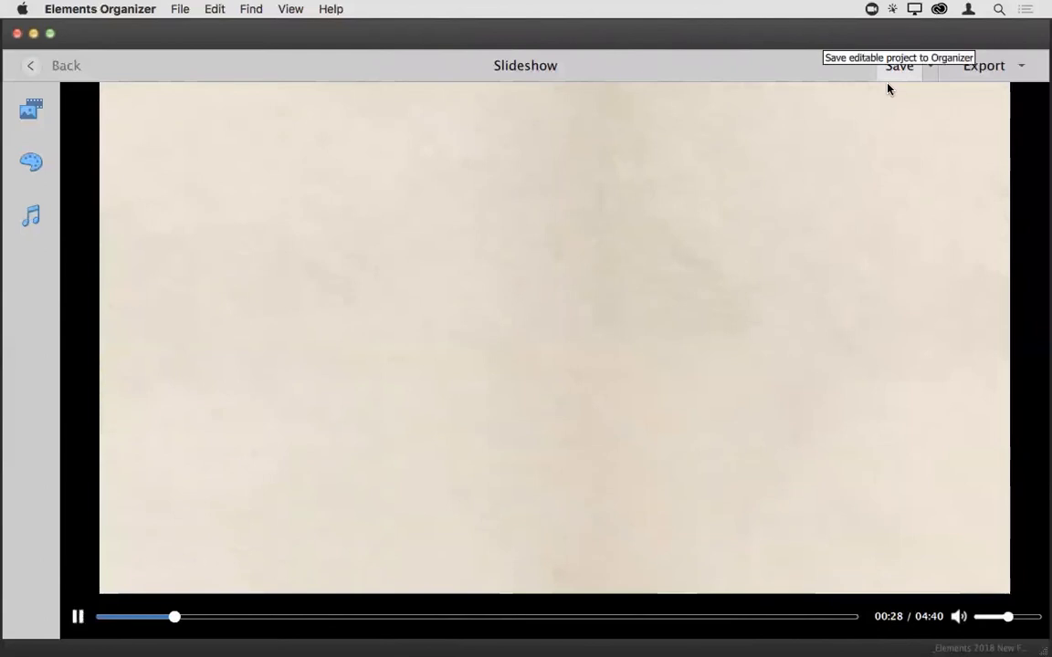
pyautogui.click(888, 88)
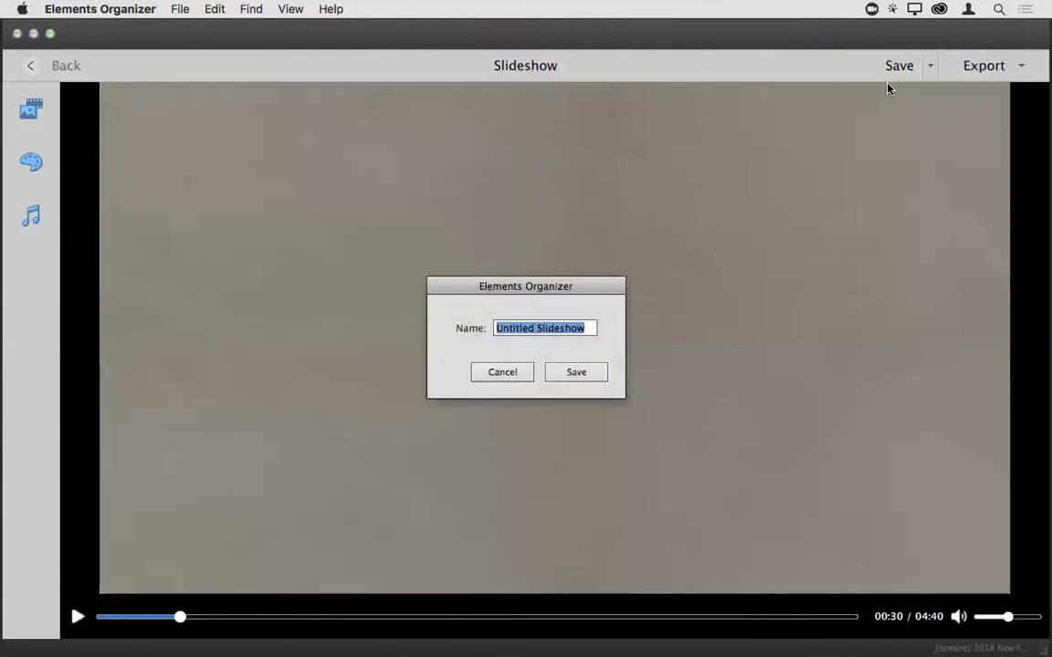
pyautogui.click(501, 372)
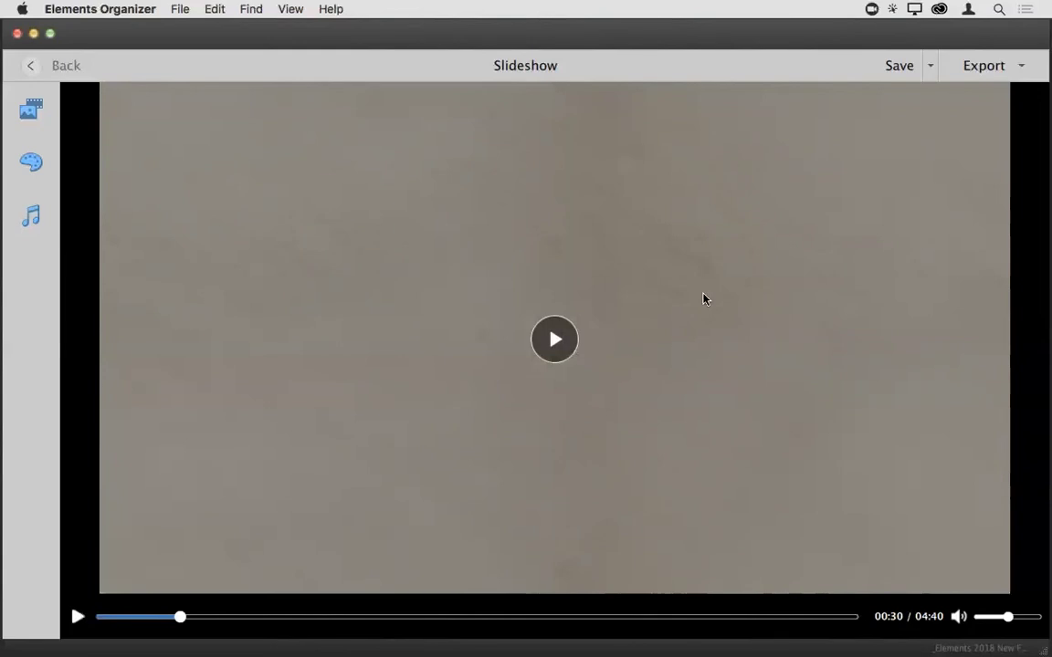
pyautogui.click(75, 618)
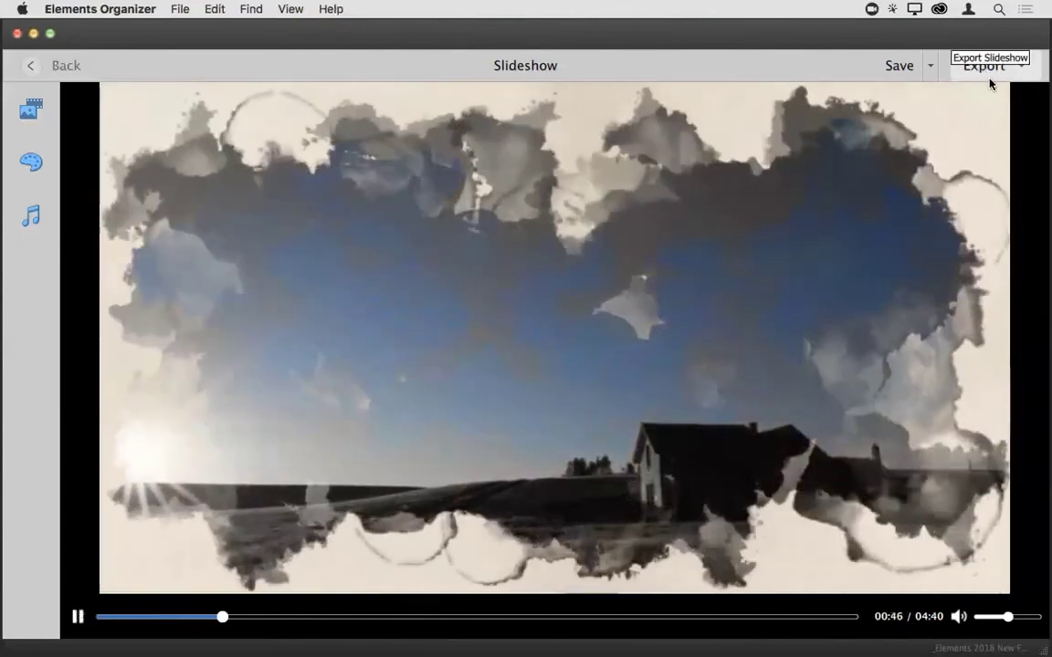
# Choose Export video to local disk, review the quality presets, and keep 720p HD.
pyautogui.click(992, 88)
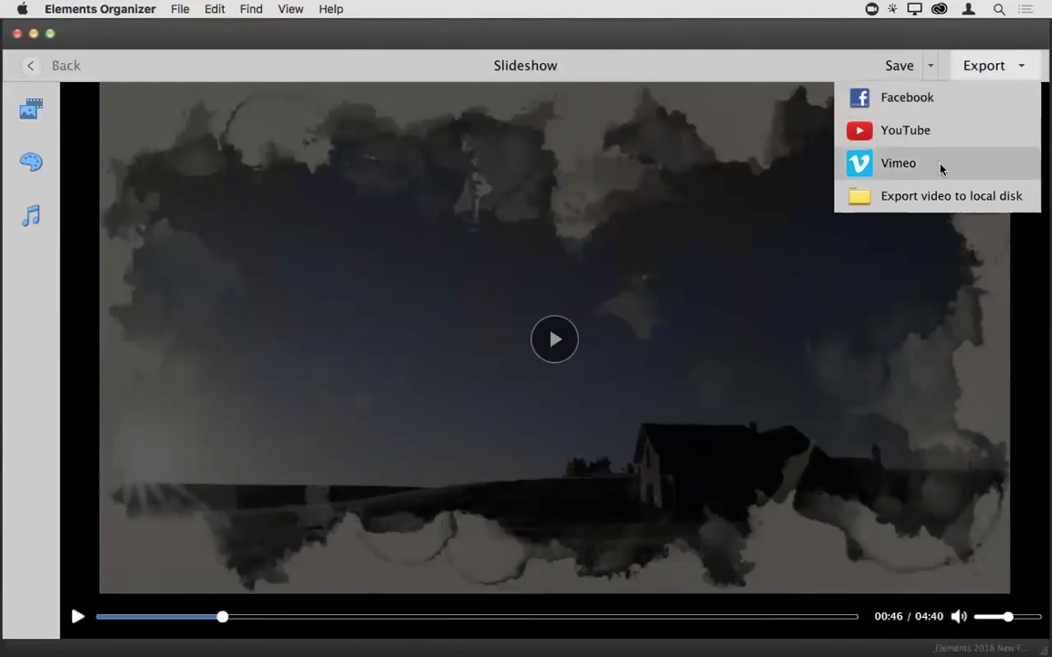
pyautogui.click(907, 200)
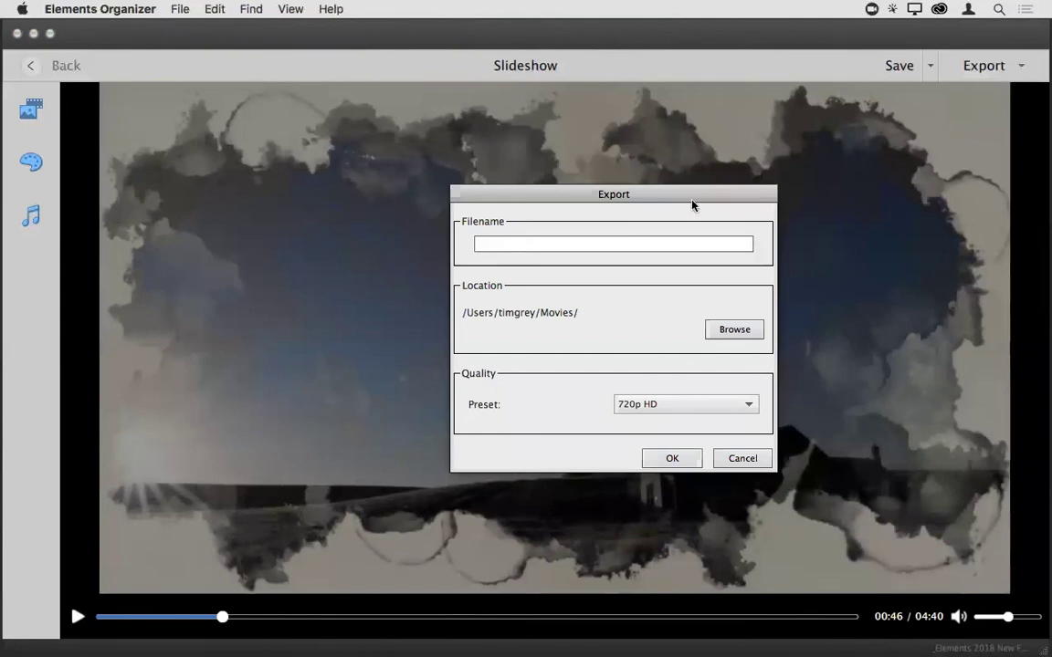
pyautogui.click(676, 413)
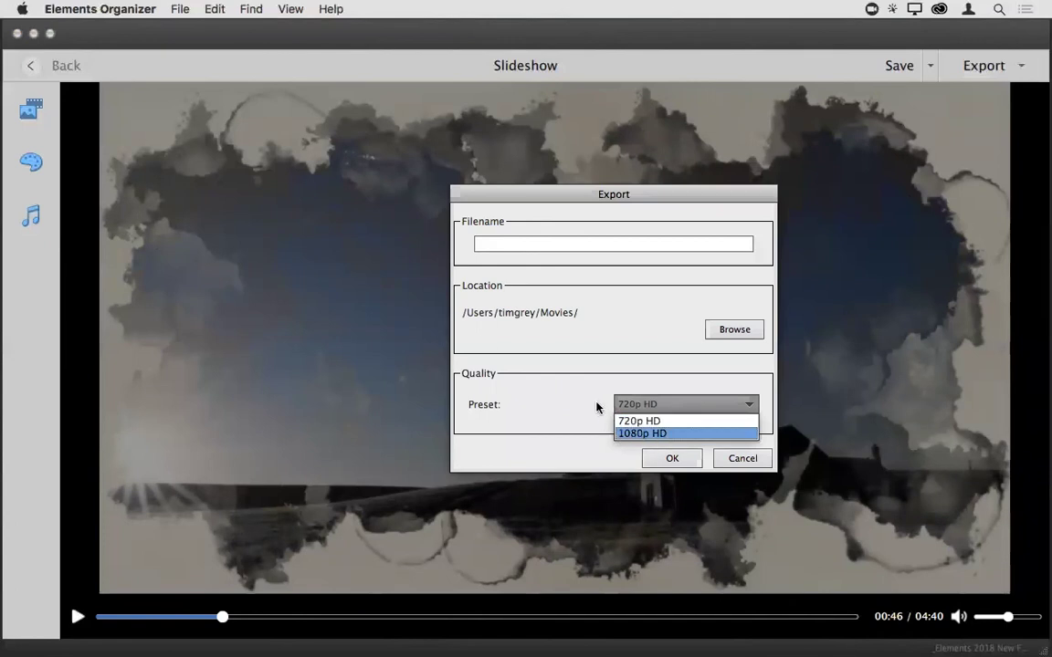
pyautogui.click(648, 403)
pyautogui.click(637, 404)
pyautogui.click(668, 377)
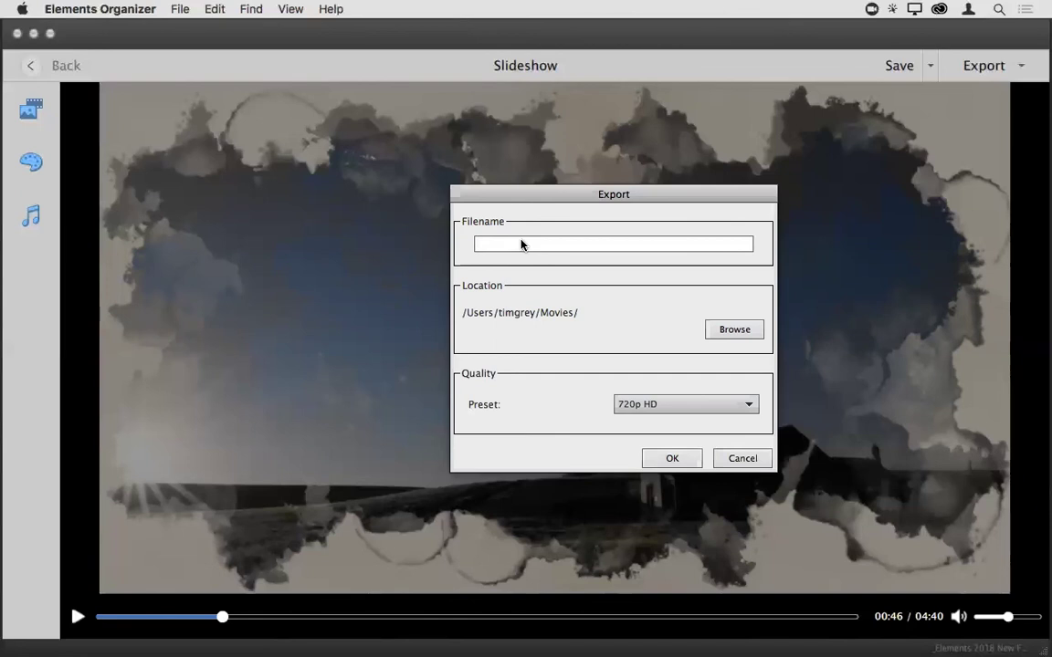
# Cancel the export, exit the slideshow without saving, and view the Thank You slide full screen.
pyautogui.click(742, 458)
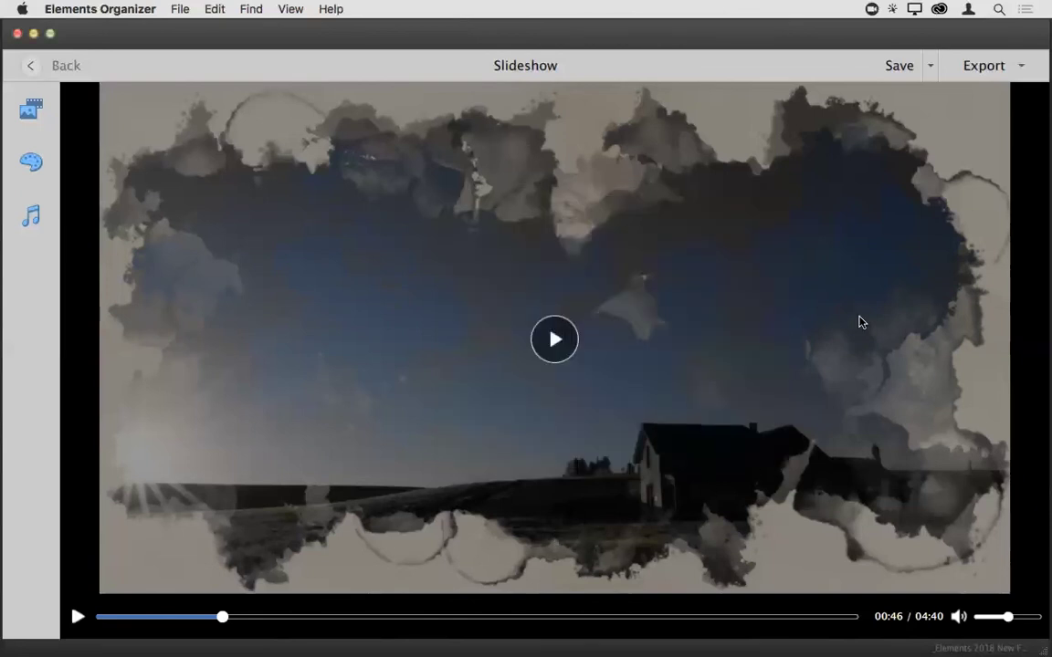
pyautogui.click(30, 66)
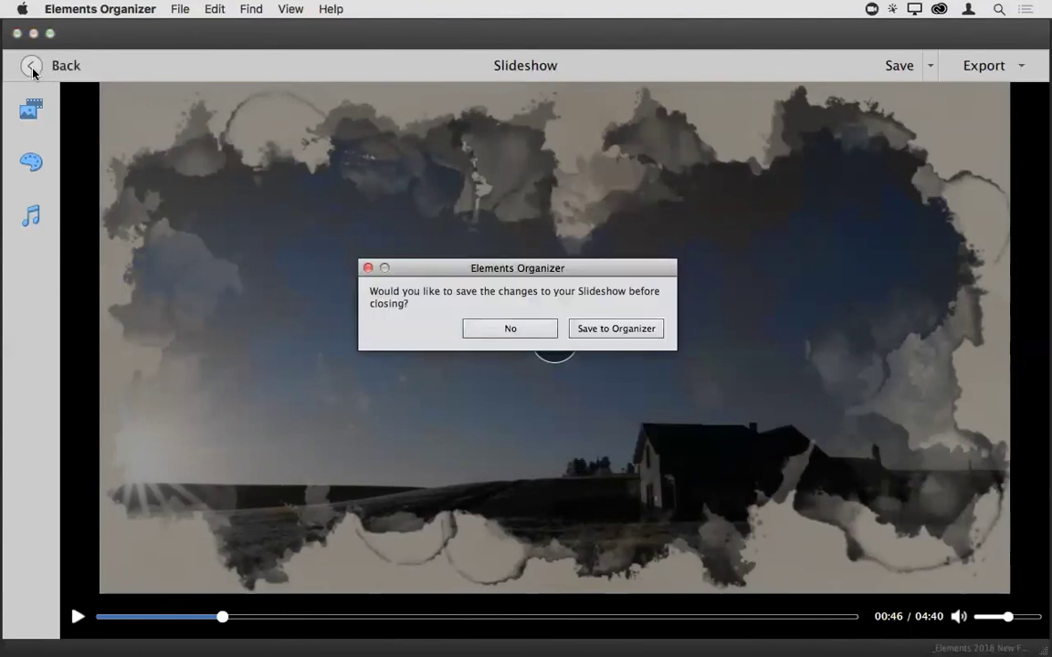
pyautogui.click(551, 327)
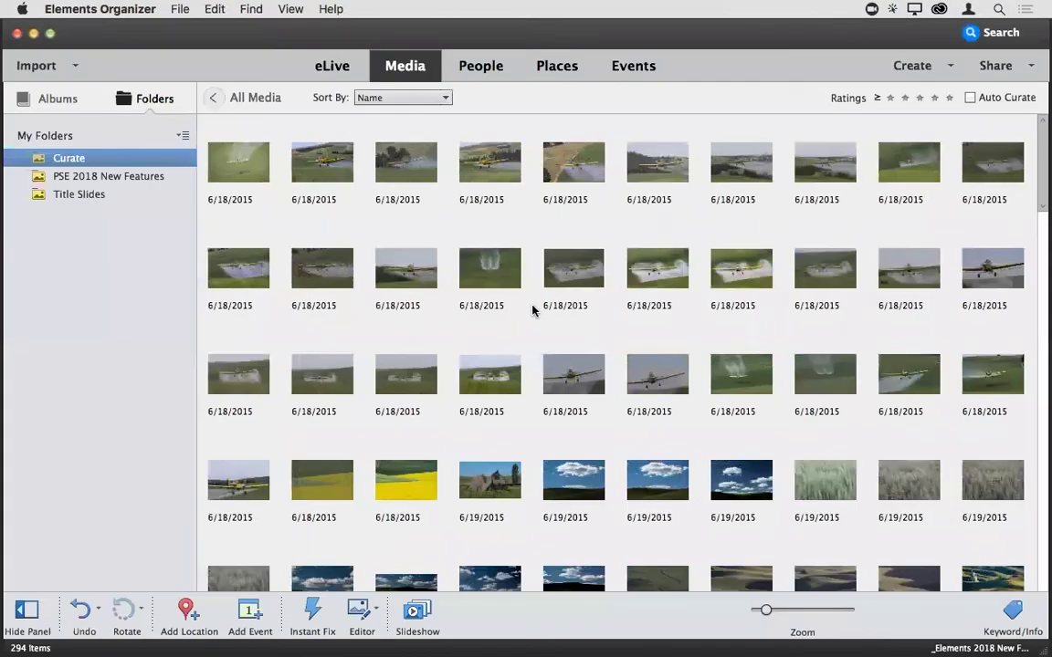
pyautogui.click(84, 197)
pyautogui.click(306, 174)
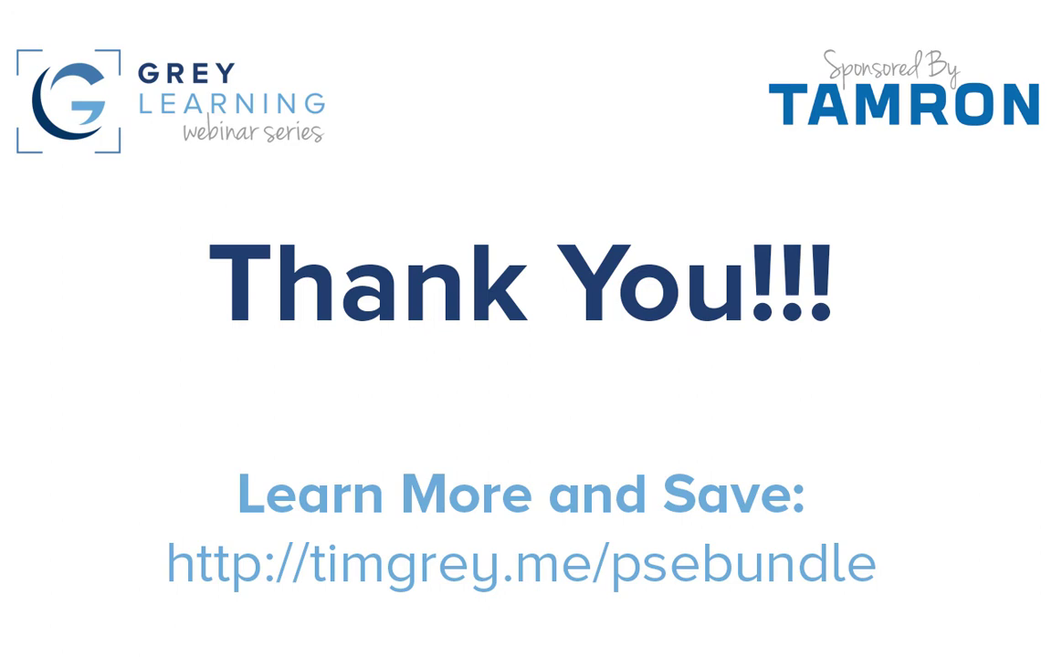